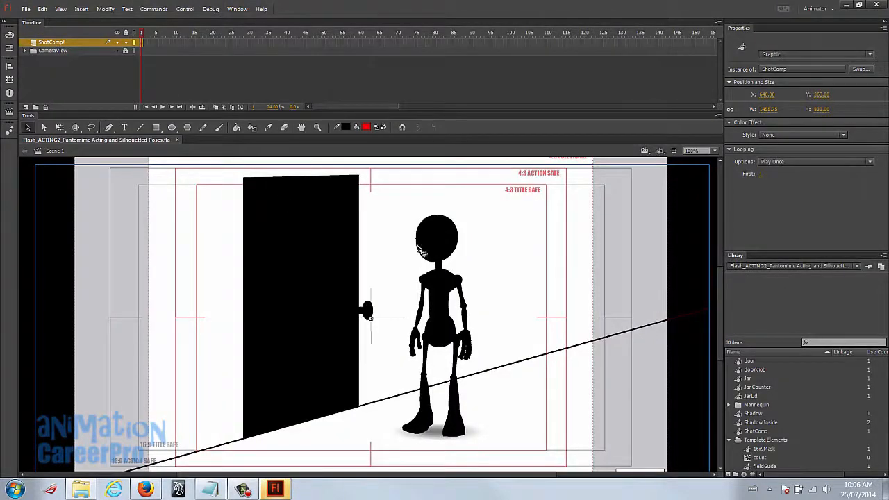
Step: Enter the ShotComp symbol and review its character, Option#1 Open a door and Option#2 Unscrew JarLid layers
double_click(444, 249)
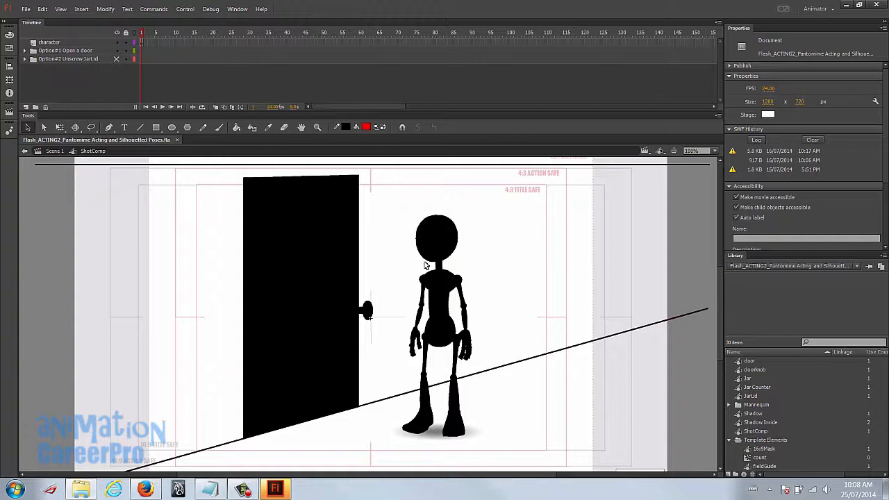
double_click(426, 266)
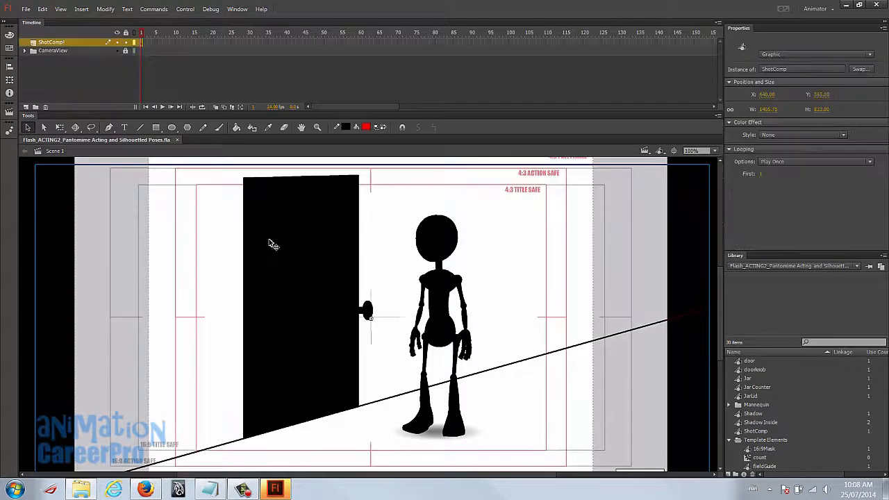
double_click(326, 259)
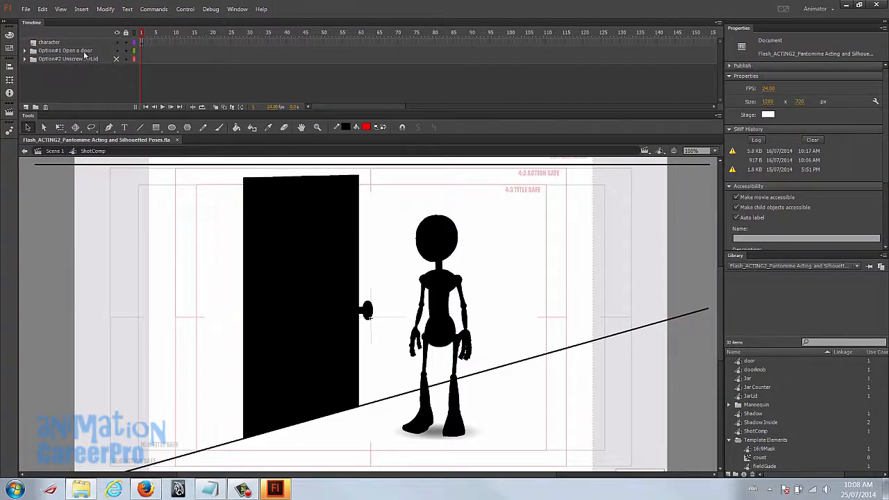
left_click(61, 43)
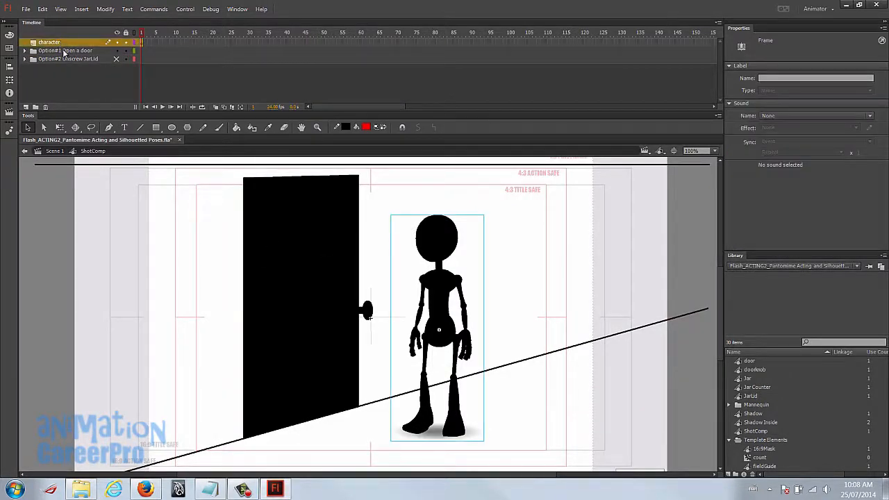
left_click(64, 51)
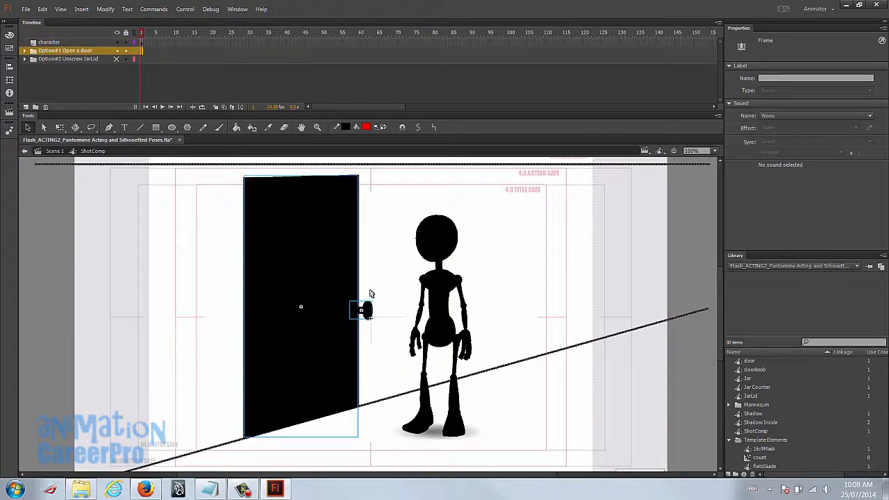
left_click(79, 59)
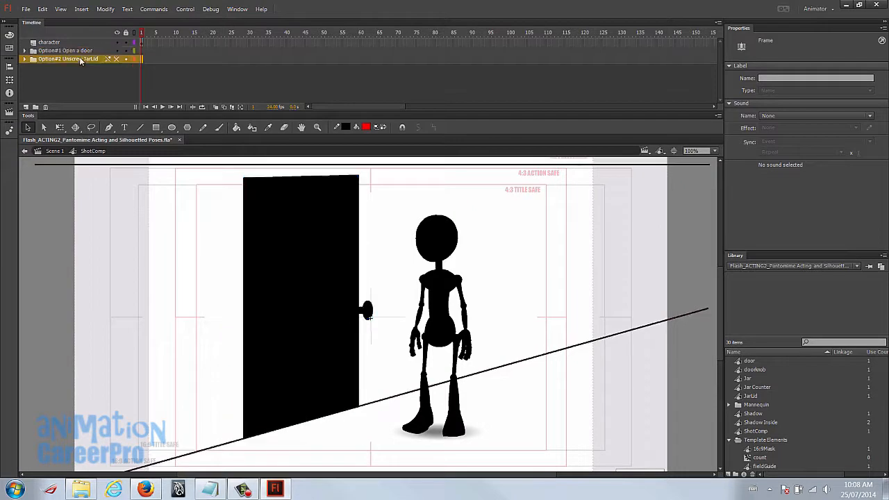
Step: Hide the Option#1 Open a door folder and show Option#2 Unscrew JarLid to view the jar on the counter
left_click(117, 50)
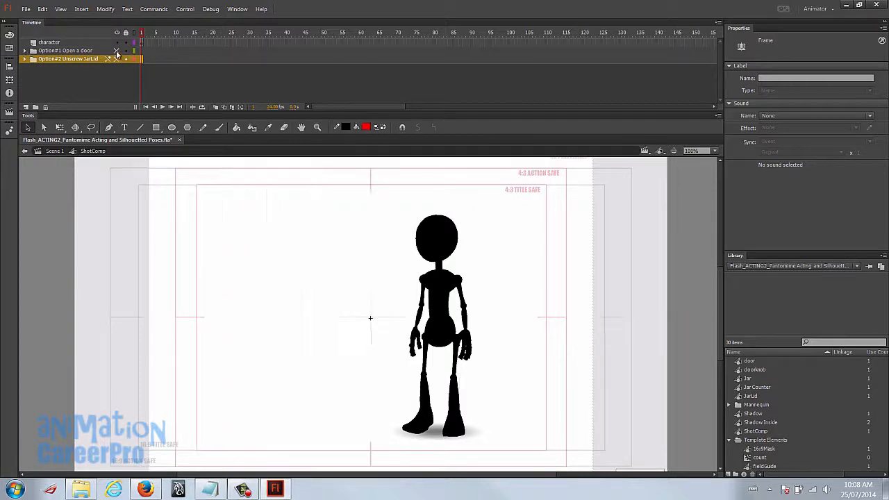
left_click(117, 58)
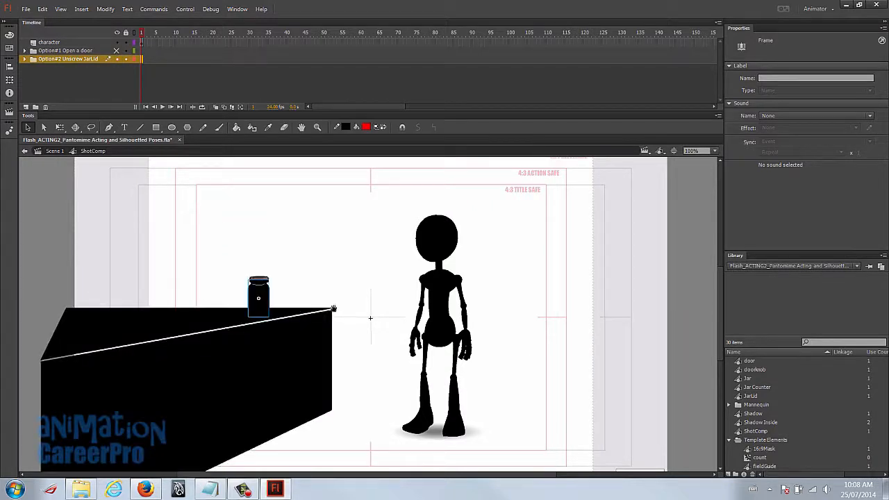
left_click_drag(333, 311, 336, 290)
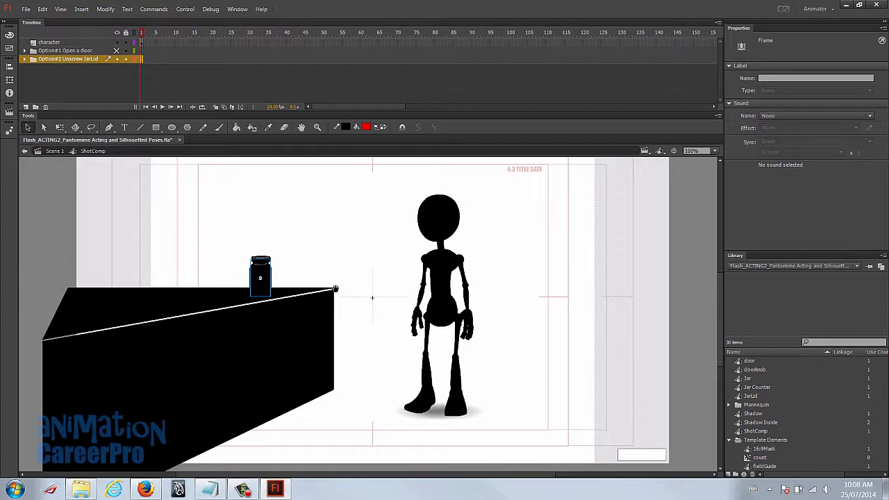
key("z")
left_click(268, 279)
key("v")
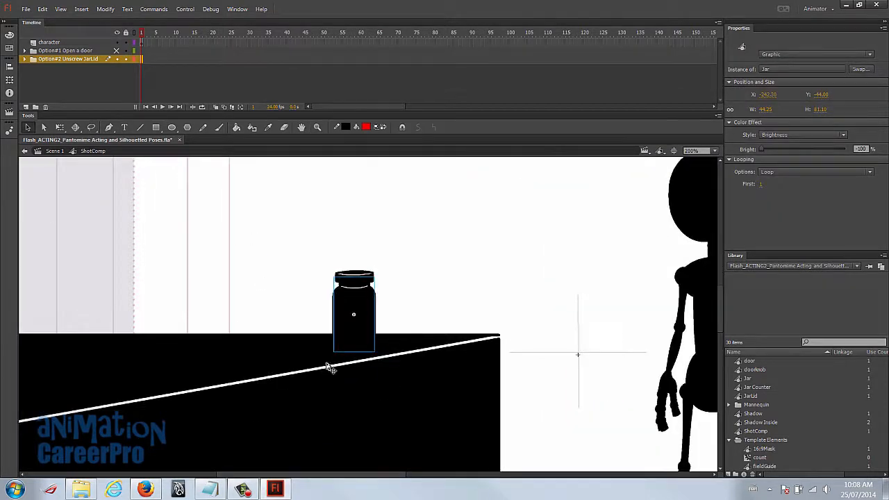
Step: Try moving the jar and its lid apart above the counter, and undo both moves
left_click_drag(363, 303, 298, 273)
left_click_drag(352, 279, 401, 214)
key("ctrl+z")
key("ctrl+z")
key("z")
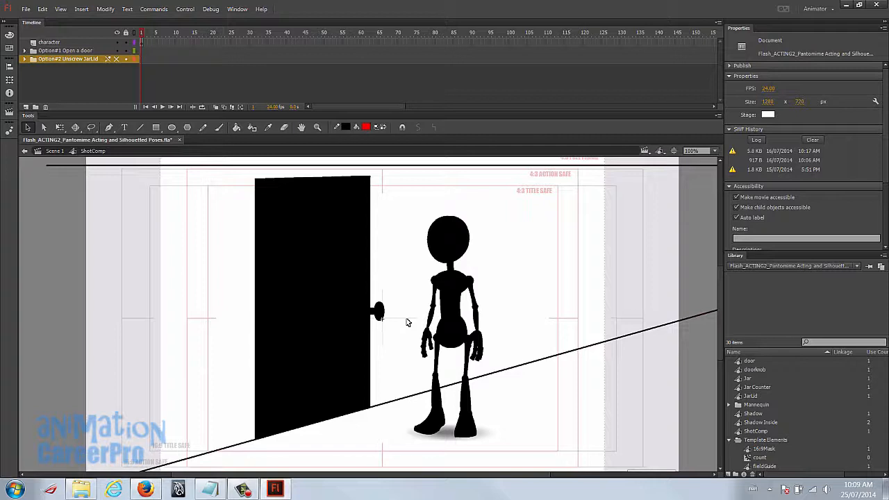
Step: Return to Scene 1 and extend the ShotComp and CameraView layers with frames up to frame 100
left_click(341, 253)
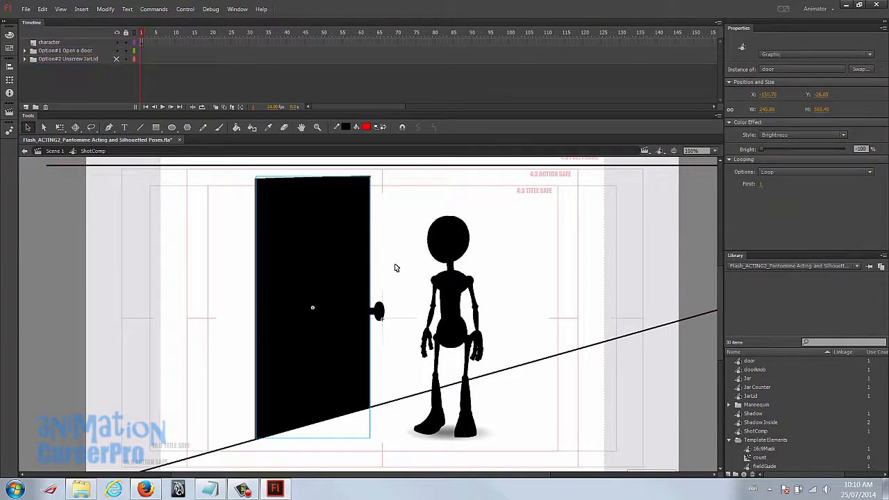
left_click(55, 152)
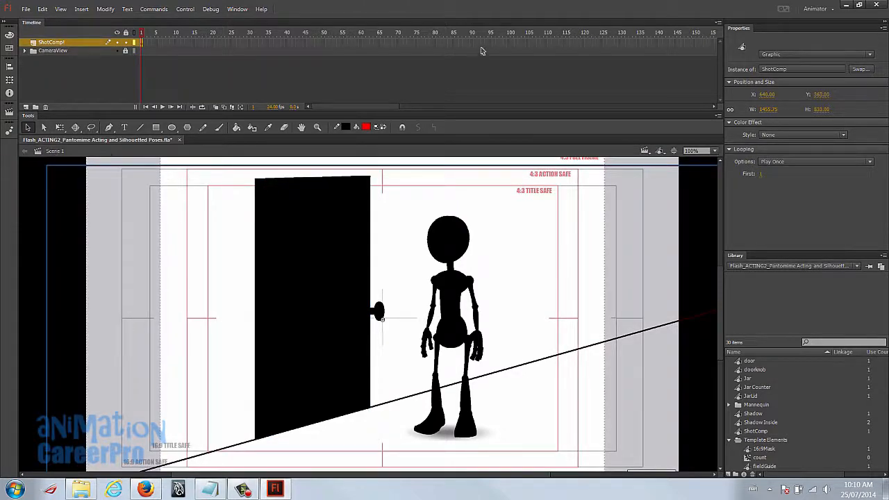
left_click(509, 48)
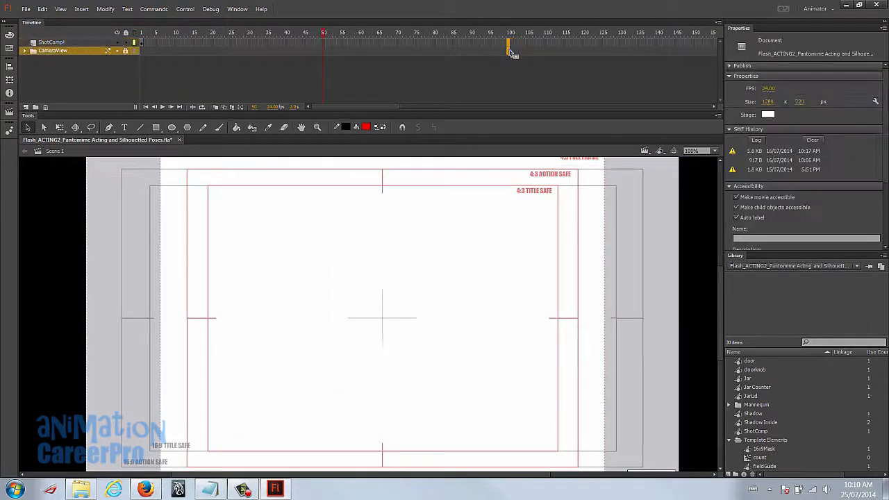
right_click(509, 52)
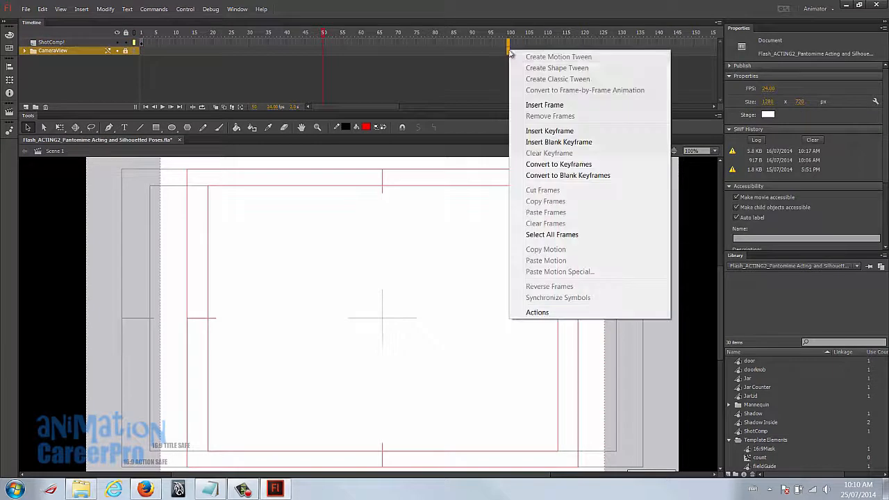
left_click(543, 105)
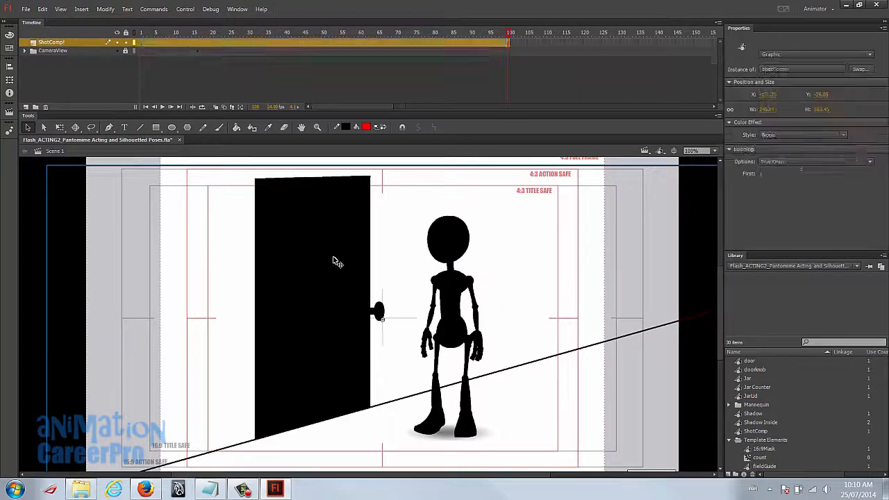
Step: Enter the ShotComp symbol and extend its character and option folder layers to frame 100
double_click(336, 262)
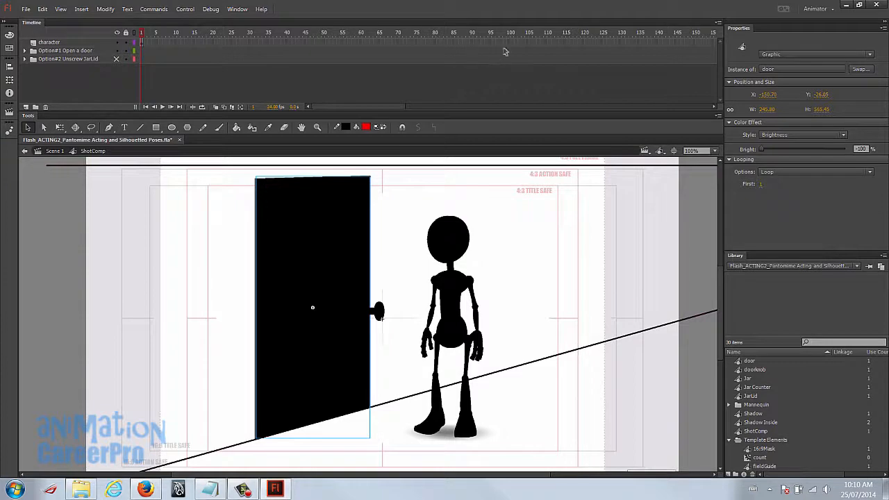
left_click_drag(509, 42, 509, 62)
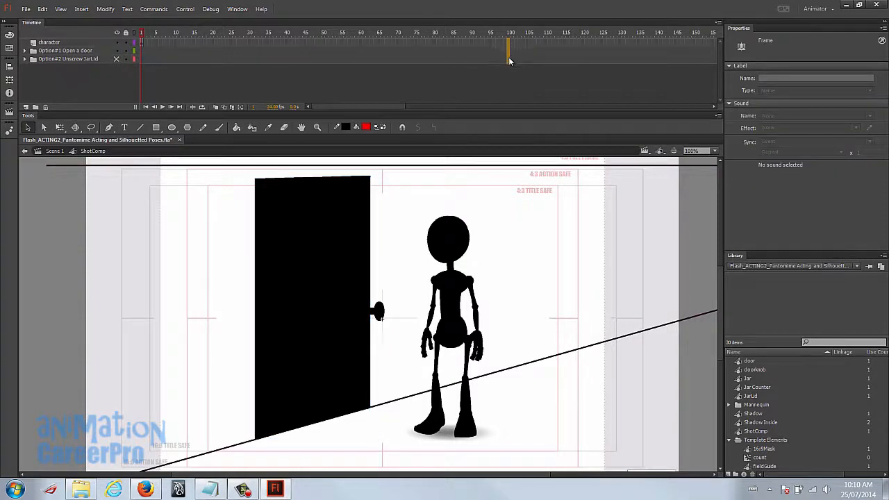
right_click(509, 61)
left_click(533, 113)
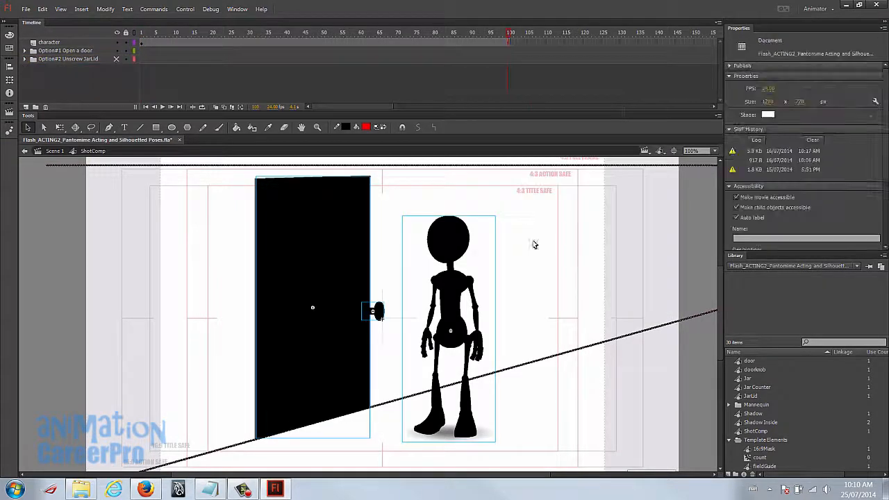
Step: Open the character symbol, extend all its body-part layers from Head 3/4 to Shadow to frame 100, and return to ShotComp
double_click(454, 243)
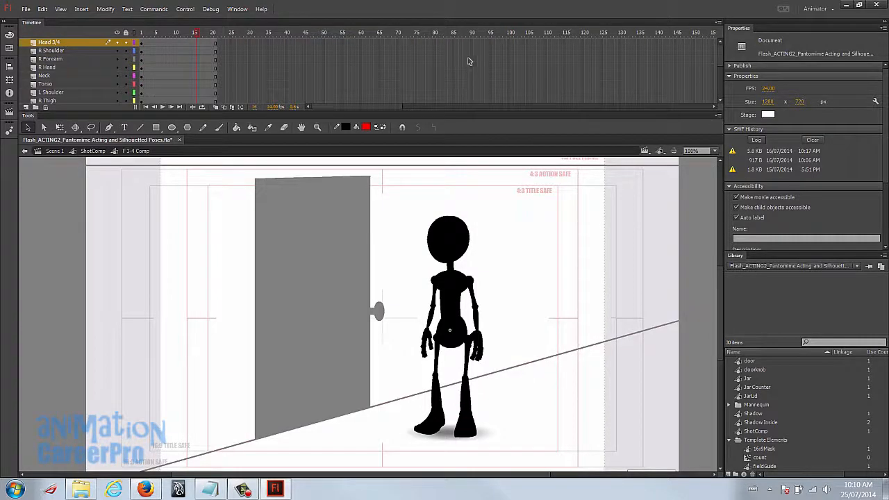
left_click(509, 46)
scroll(509, 51, "down", 3)
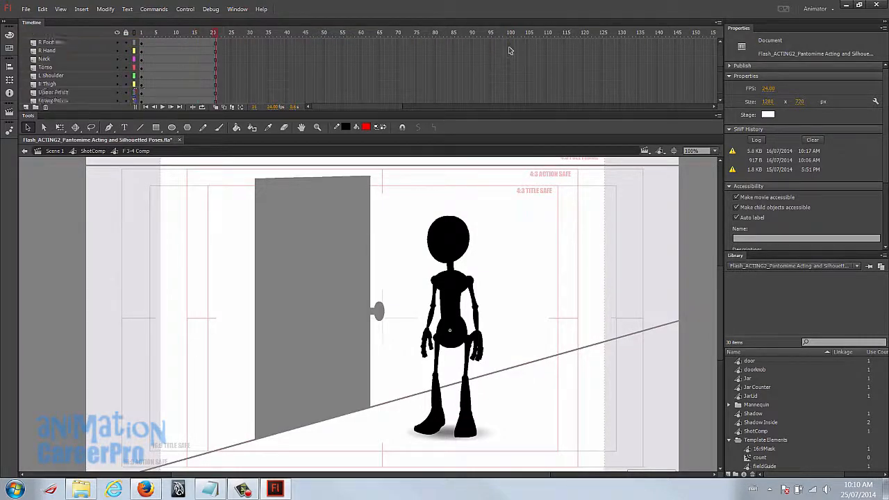
left_click(509, 95, "shift")
right_click(511, 98)
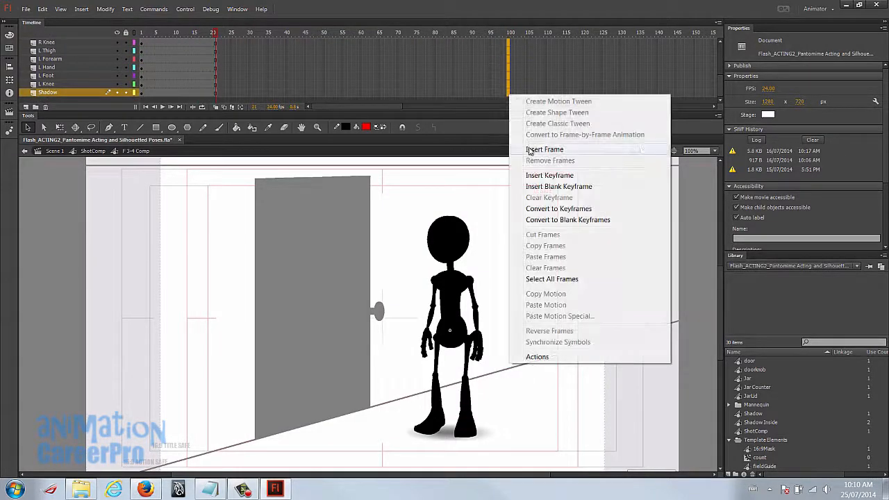
left_click(528, 146)
double_click(388, 276)
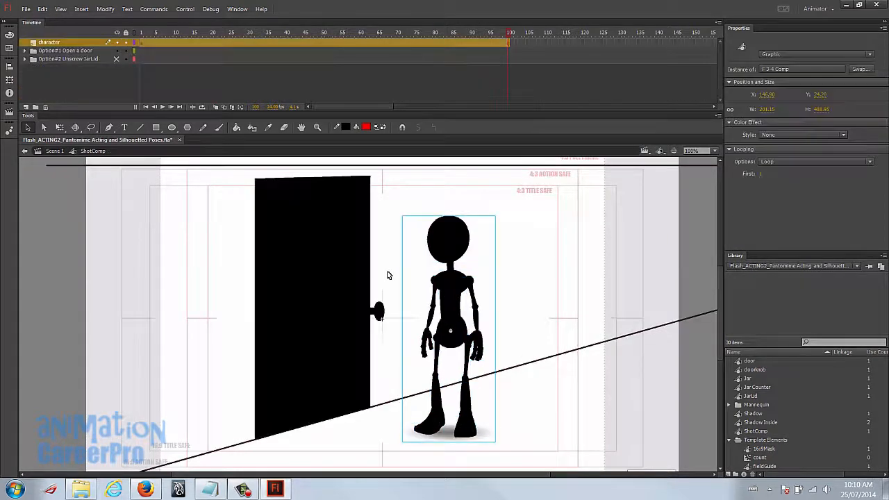
Step: Check the door, the character and the two option folders, and expand the Option#1 Open a door folder
left_click(324, 274)
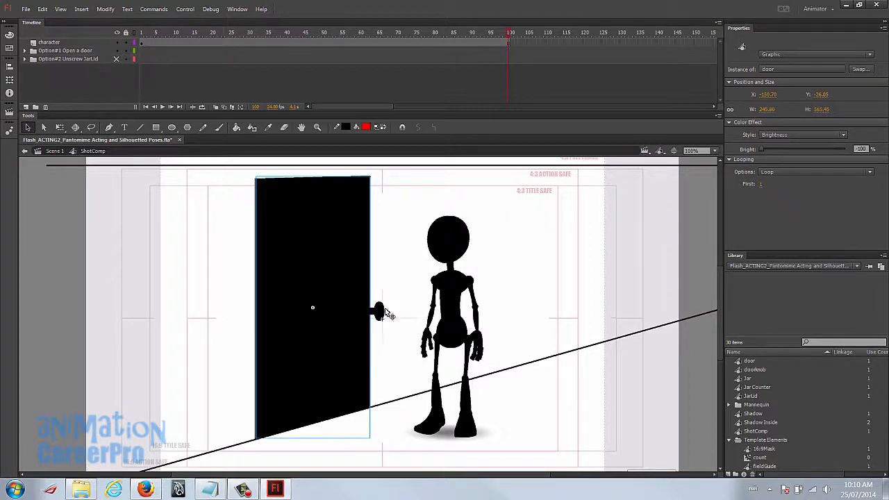
left_click(454, 281)
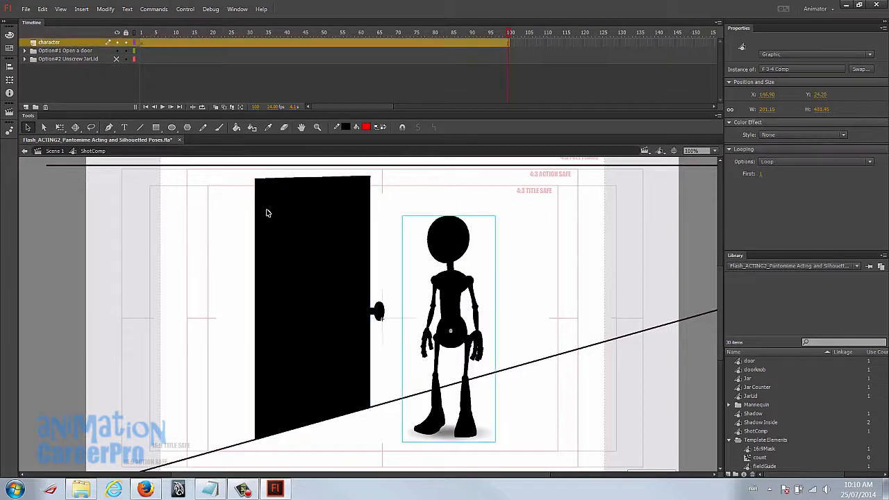
left_click(50, 53)
left_click(55, 59)
left_click(53, 51)
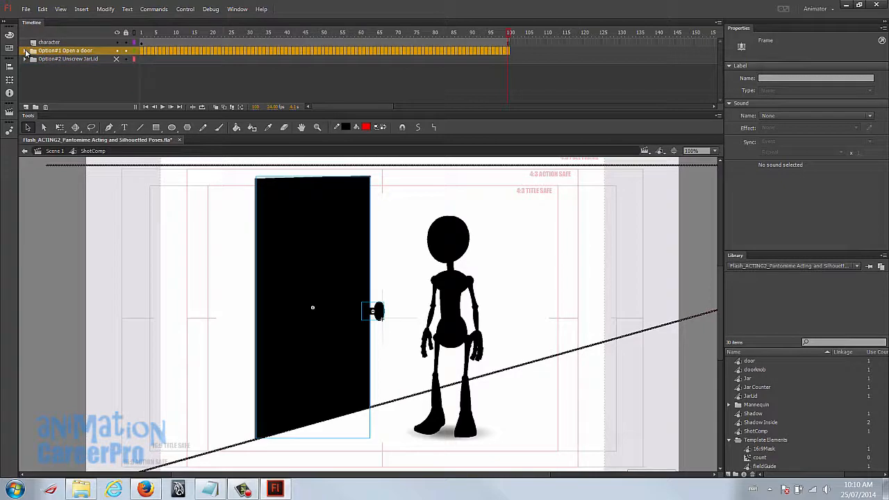
left_click(25, 51)
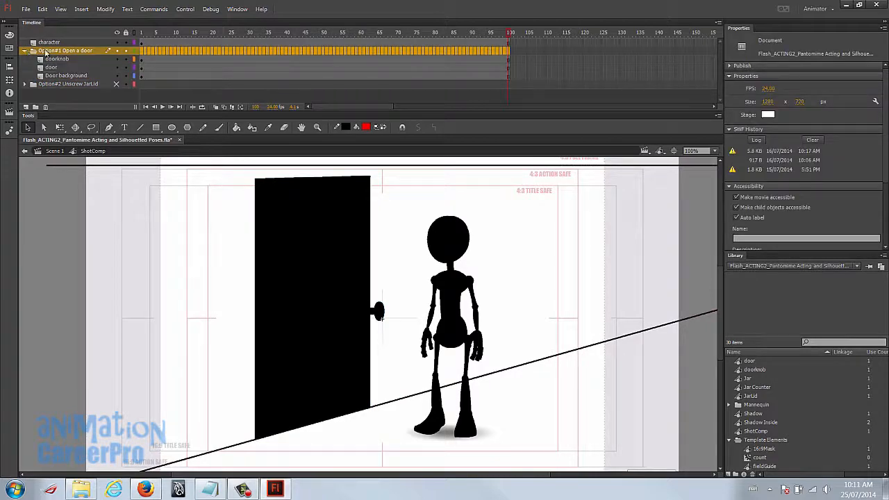
Step: Identify the artwork on the doorknob, door and Door background layers, and select the doorknob and door layers together
left_click(63, 59)
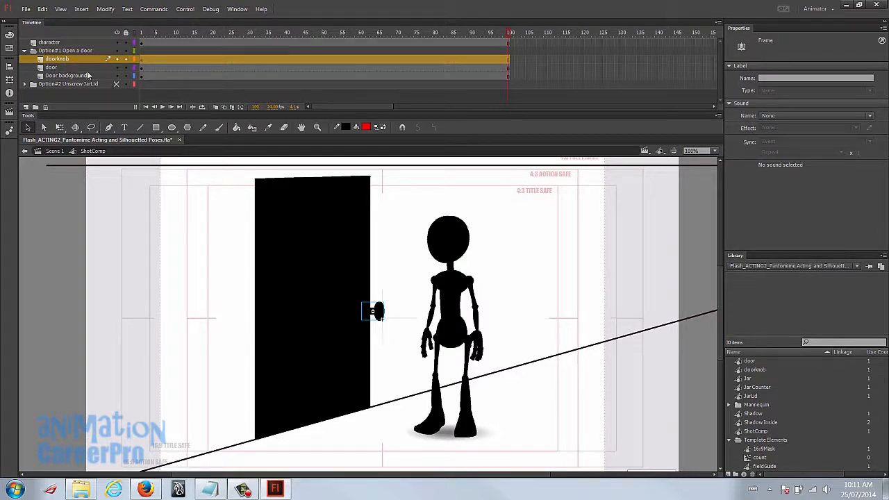
left_click(70, 67)
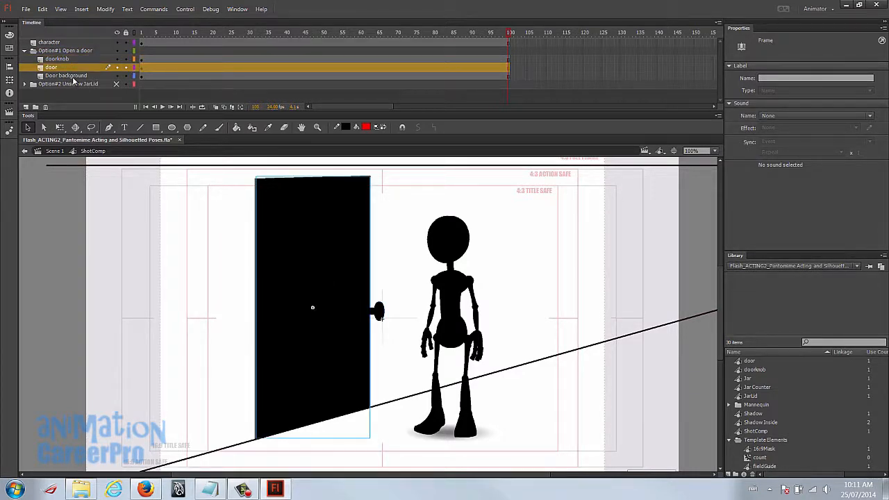
left_click(75, 75)
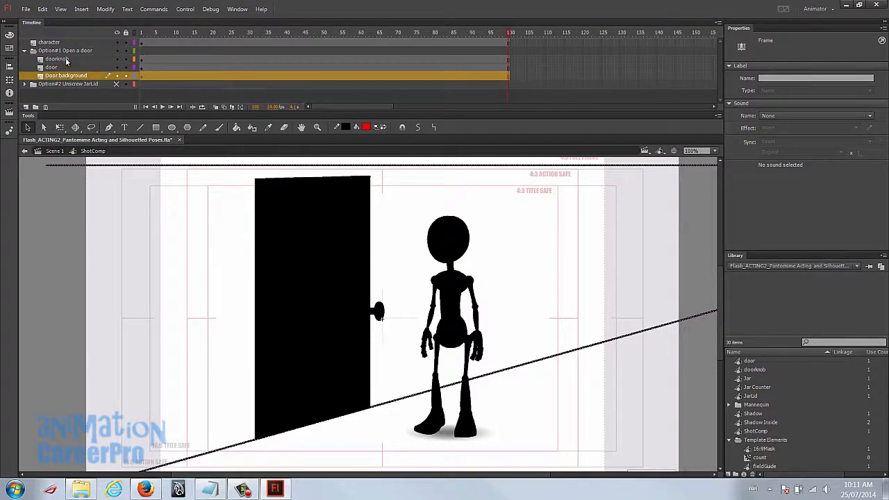
left_click(65, 60)
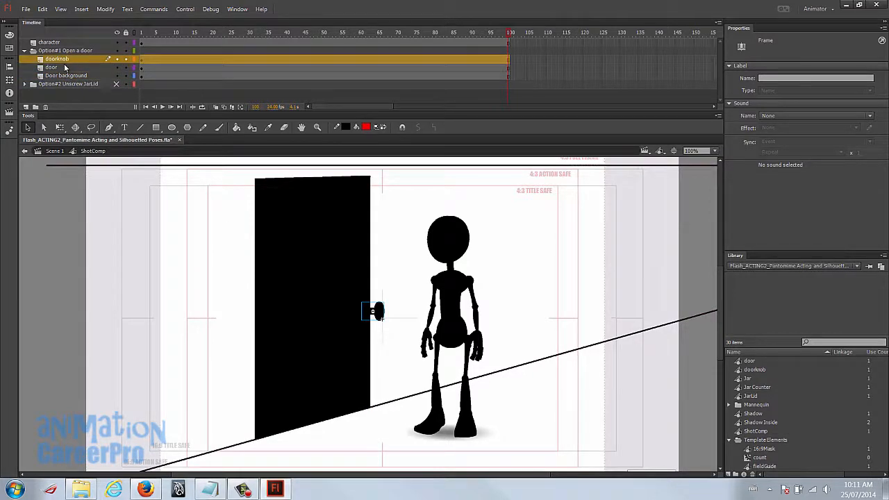
left_click(65, 68, "shift")
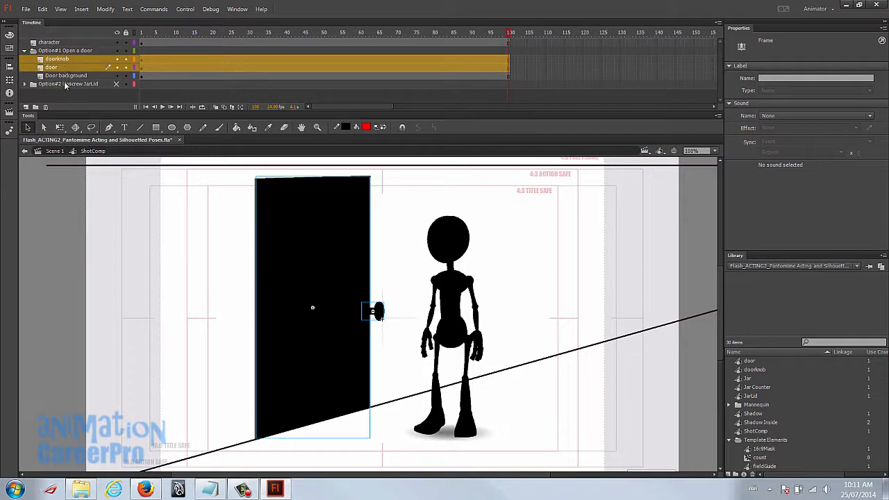
Step: Inspect the jar layers inside the Option#2 Unscrew JarLid folder, collapse it, and reselect the doorknob and door layers
left_click(24, 85)
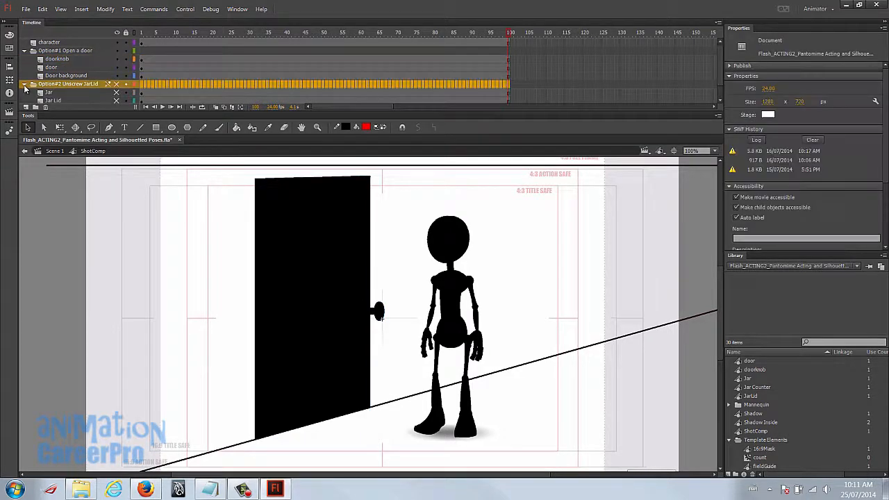
scroll(24, 85, "down", 1)
left_click(55, 80)
left_click(57, 83)
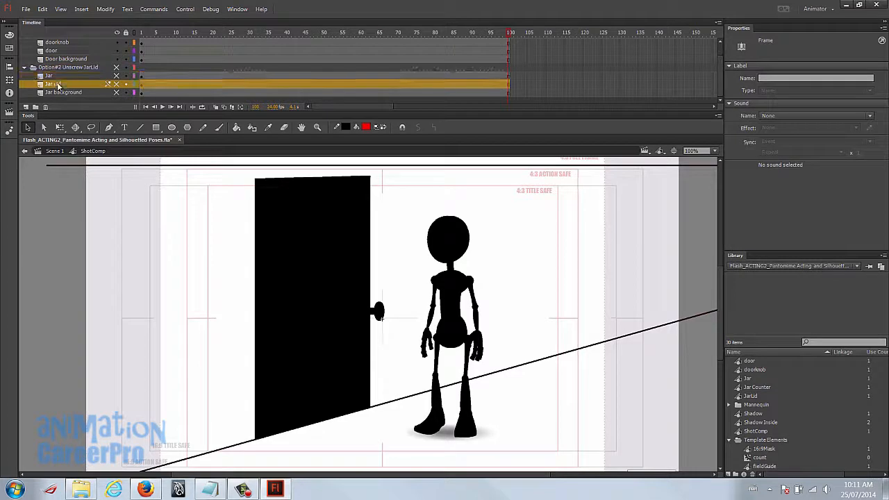
left_click(24, 67)
left_click(65, 61)
left_click(66, 65, "shift")
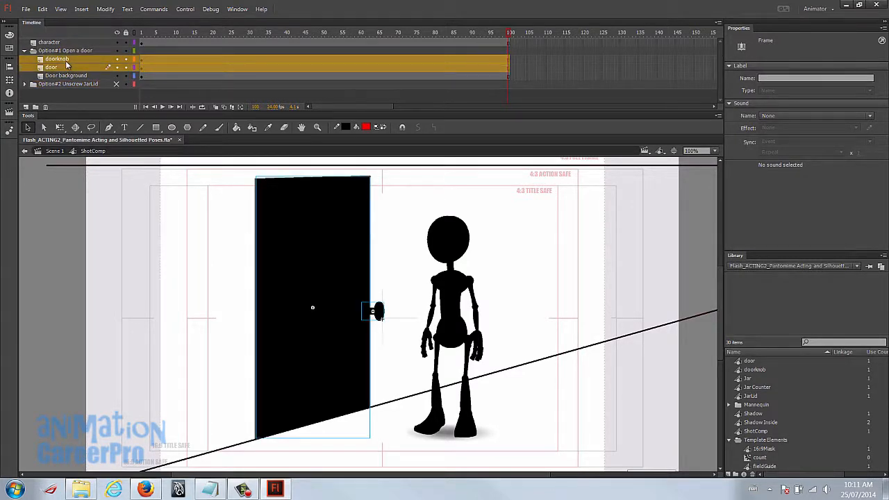
Step: Cut the doorknob and door layers out of the Option#1 Open a door folder and collapse the folder
right_click(65, 60)
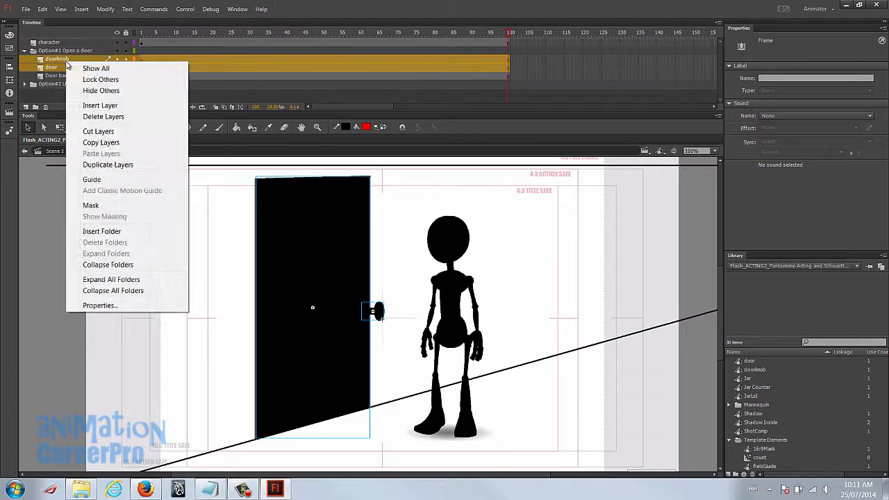
left_click(115, 131)
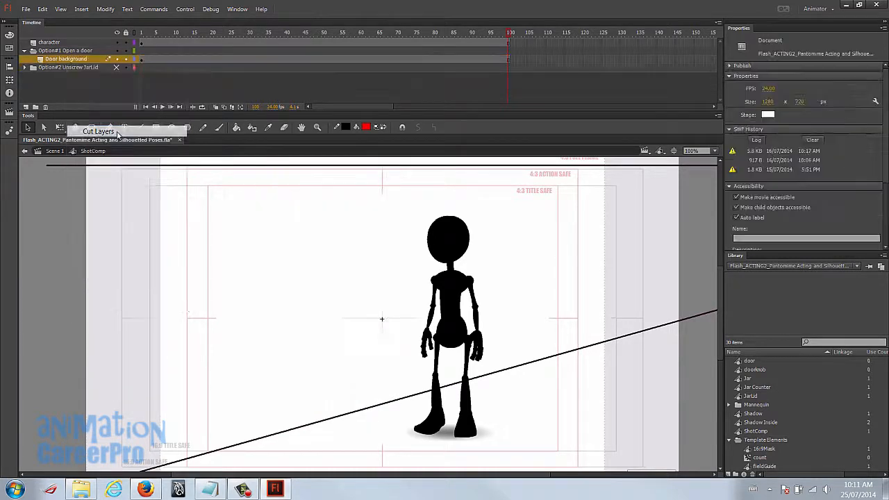
left_click(25, 52)
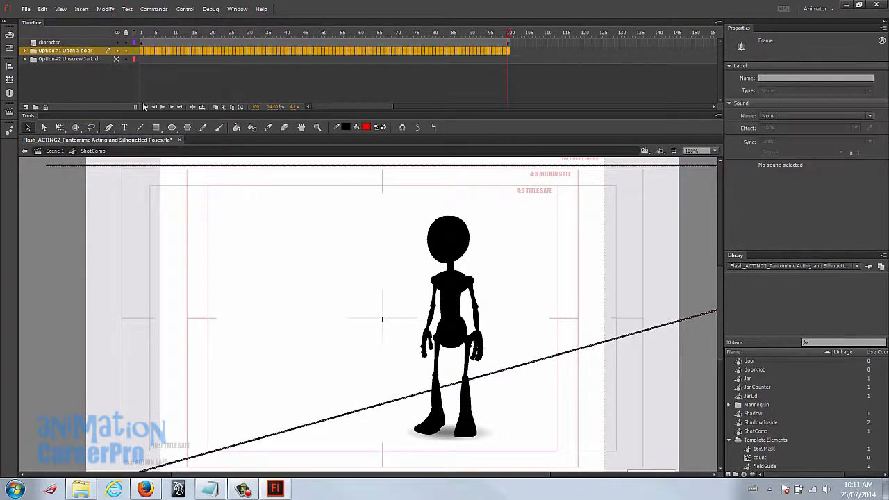
Step: Open the character symbol and paste the doorknob and door layers directly above its Shadow layer
left_click(449, 285)
double_click(449, 285)
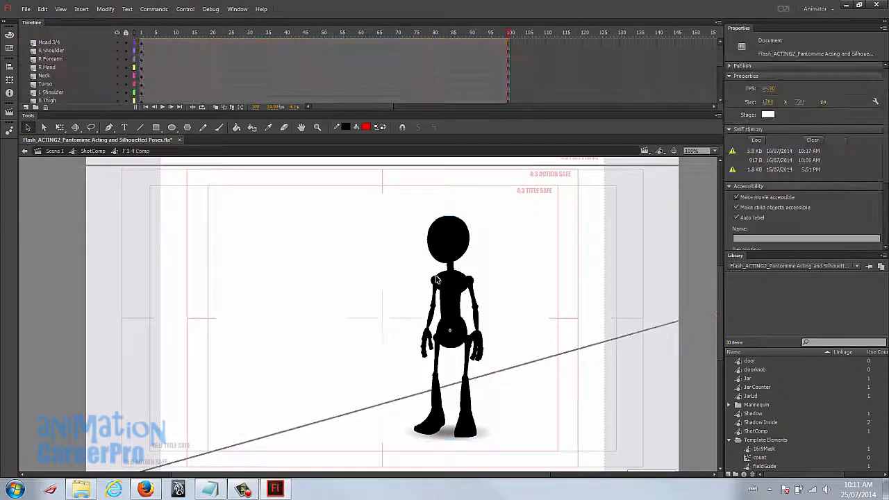
left_click(77, 93)
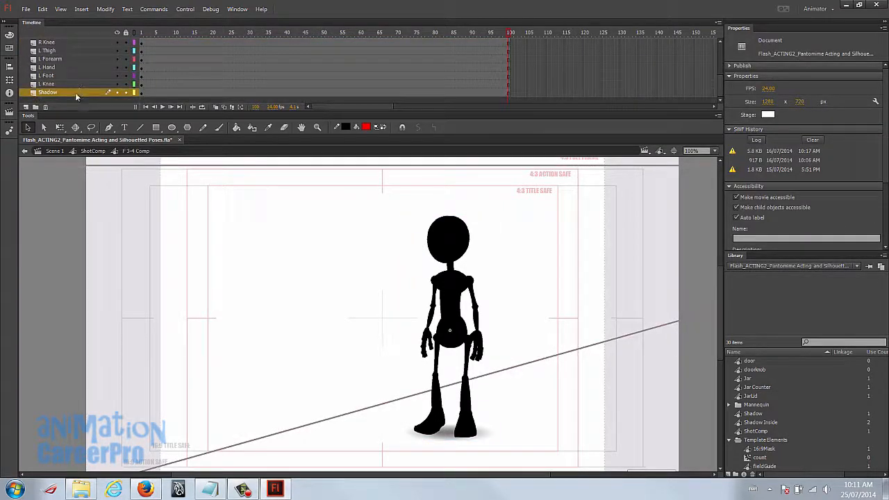
right_click(75, 93)
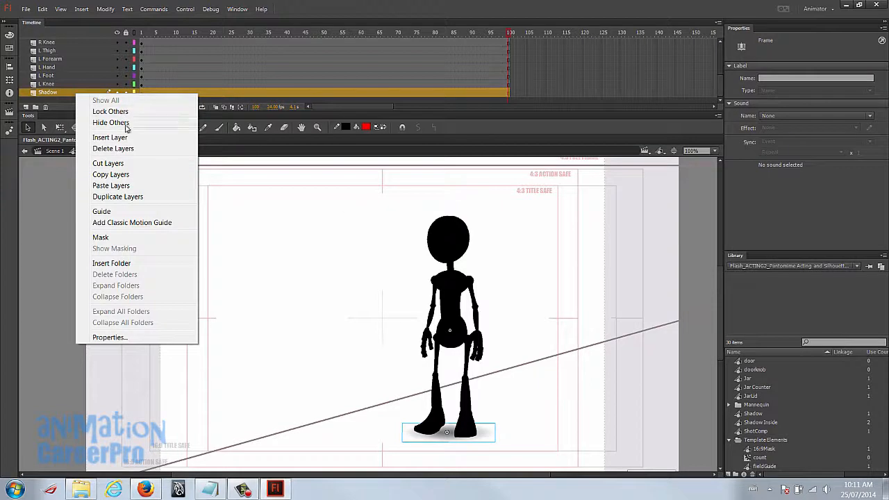
left_click(142, 186)
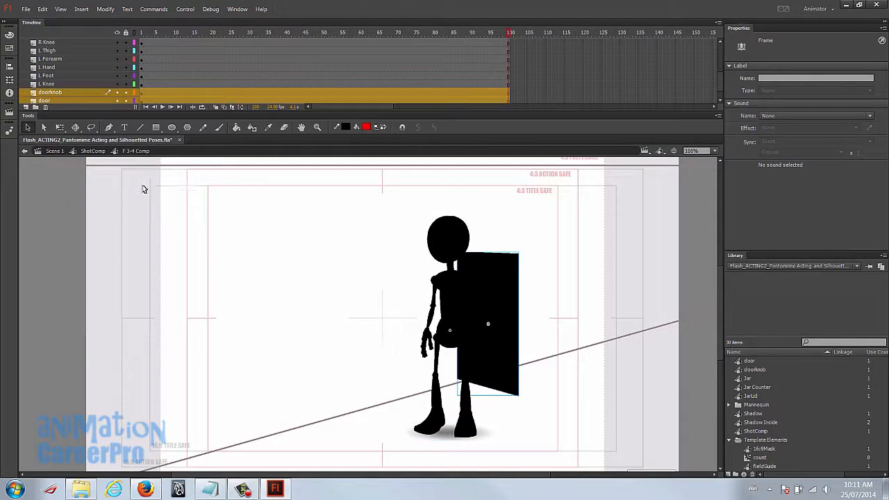
Step: Select the pasted doorknob and door artwork at frame 1 and move it from behind the character to the empty side it faces
left_click(87, 93)
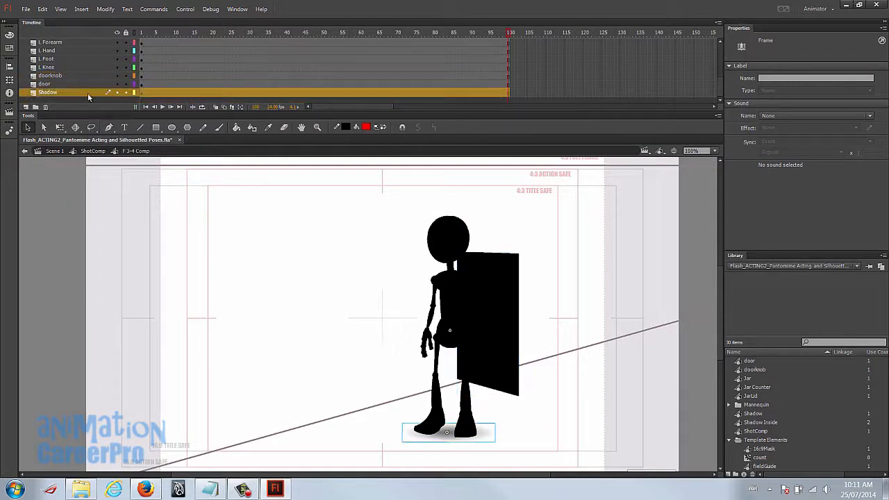
left_click(81, 76)
left_click(82, 82)
left_click(80, 76)
left_click(81, 82)
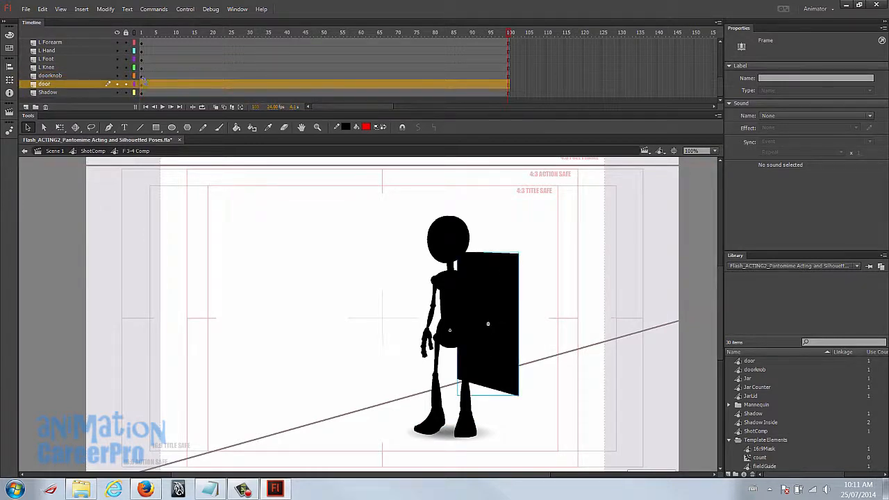
left_click(141, 82)
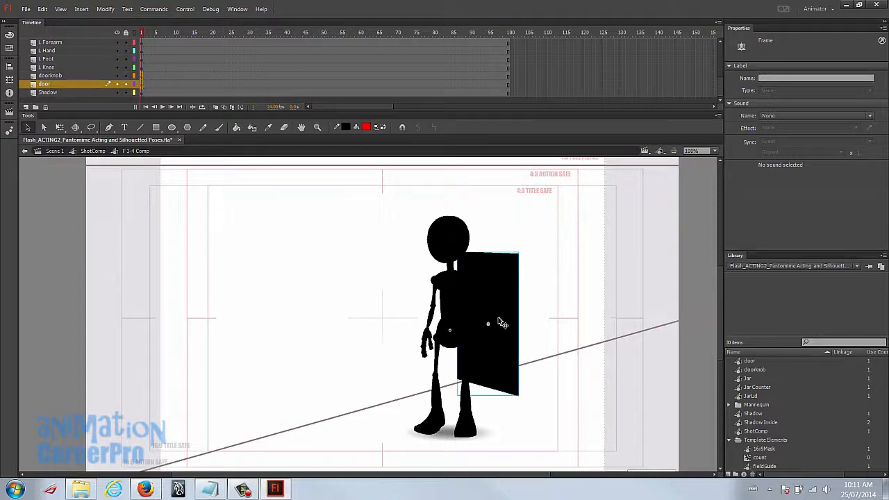
left_click_drag(496, 290, 317, 277)
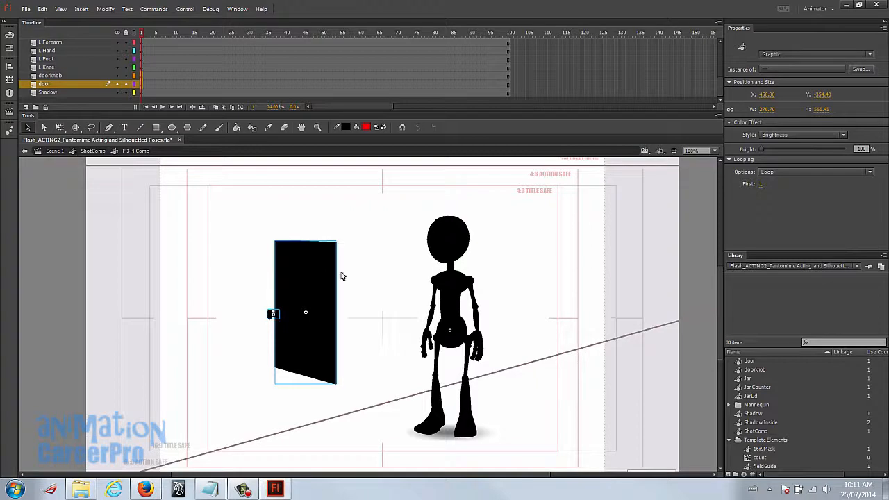
Step: Enlarge the door and doorknob with Free Transform and flip them horizontally so the knob faces the character
key("q")
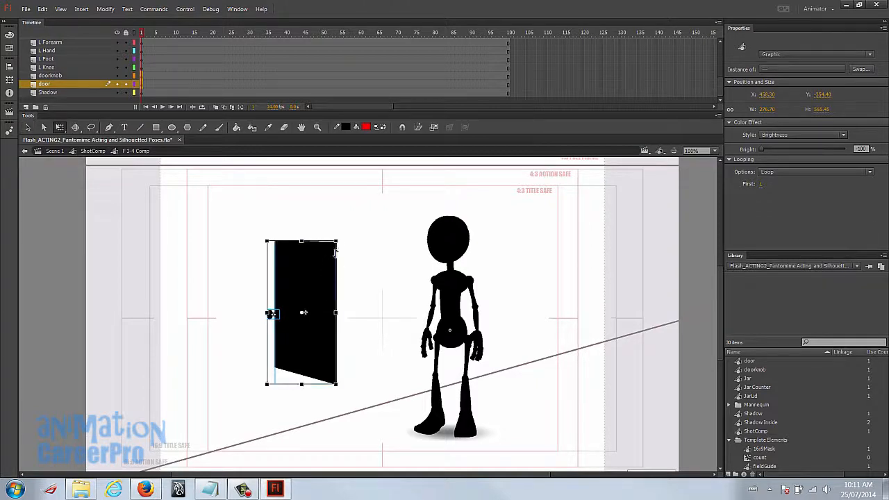
left_click_drag(337, 241, 377, 204)
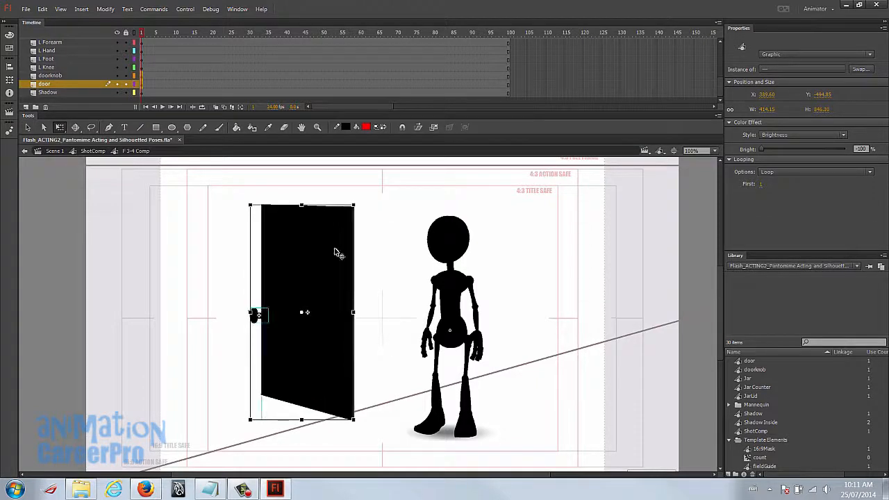
left_click_drag(254, 315, 352, 315)
left_click_drag(359, 205, 371, 183)
Step: Position the door and doorknob so the door's slanted base rests on the diagonal floor line
left_click_drag(373, 312, 333, 307)
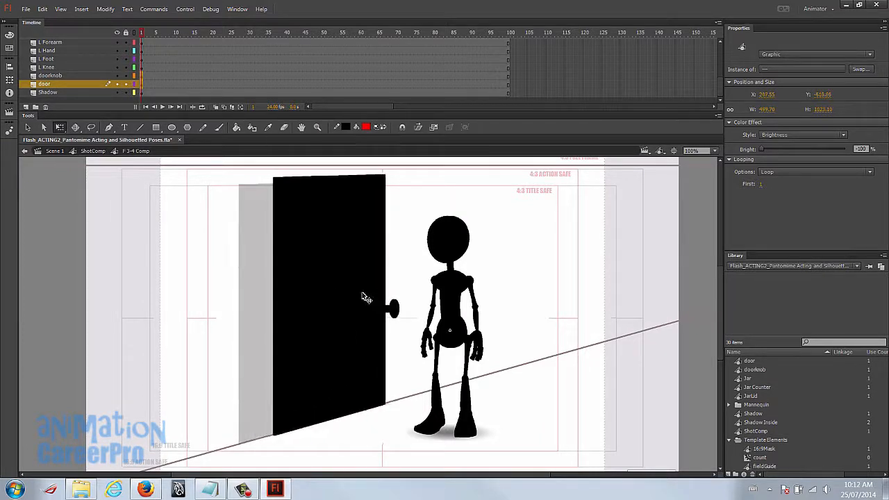
left_click_drag(362, 292, 344, 301)
left_click(369, 248)
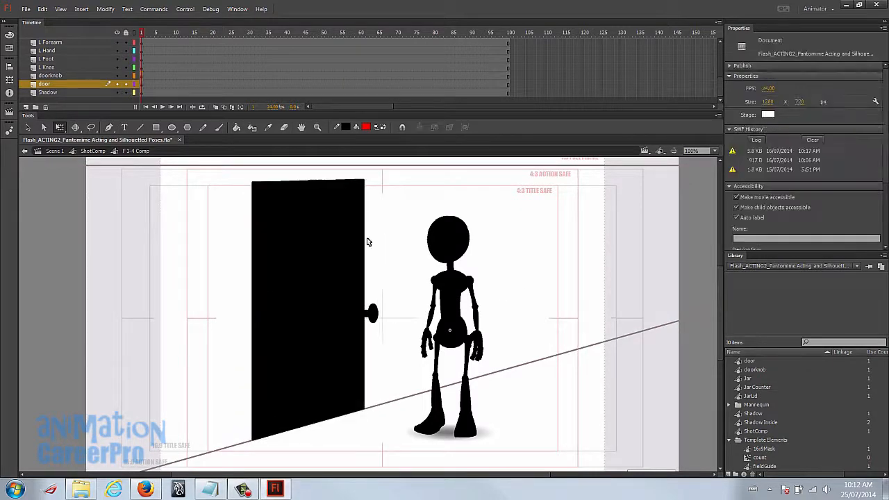
Step: Return to ShotComp, test moving the character instance together with its nested door, and undo the move
double_click(134, 228)
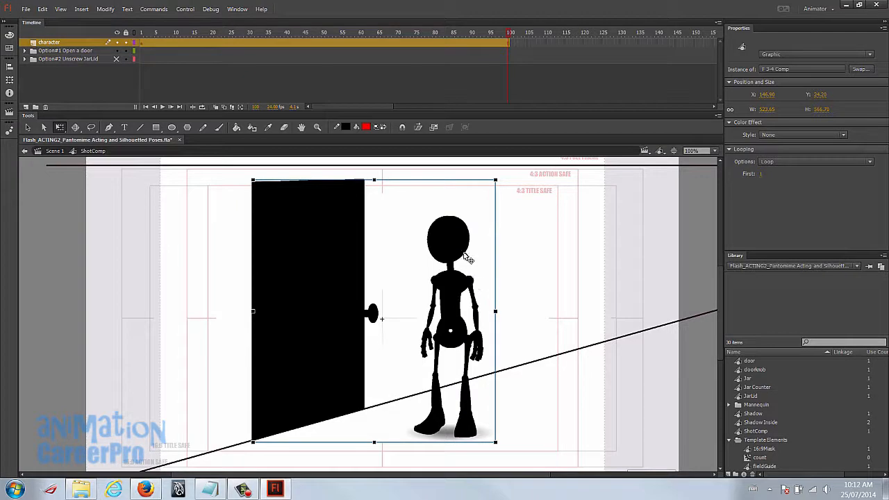
left_click(514, 242)
left_click(474, 241)
key("v")
left_click_drag(472, 241, 481, 216)
key("ctrl+z")
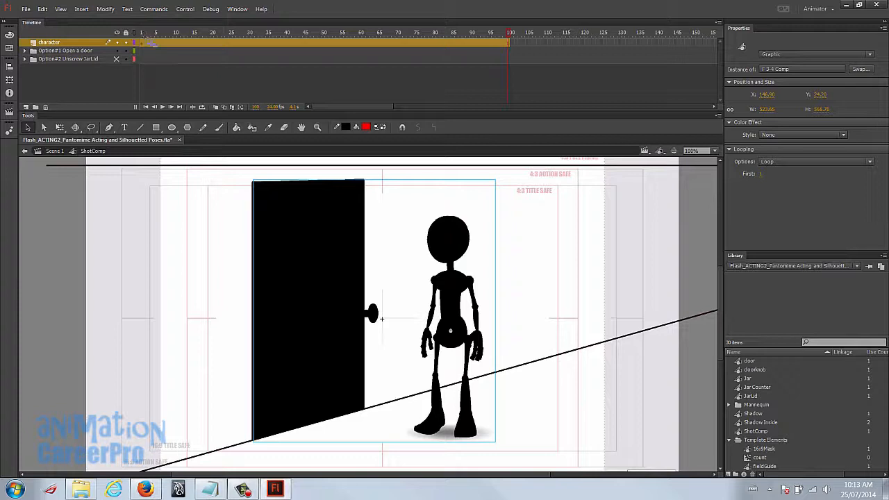
Step: Open the character symbol and insert keyframes on all its layers at frames 7 and 11
double_click(458, 239)
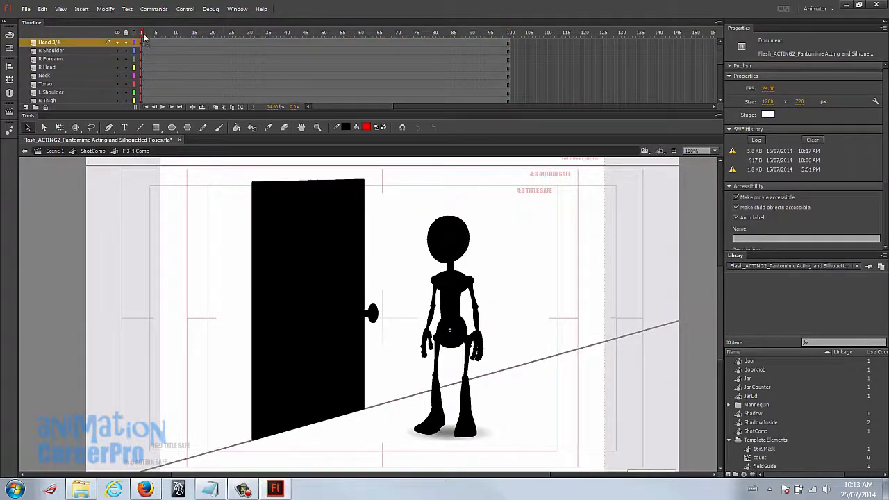
left_click_drag(143, 35, 163, 33)
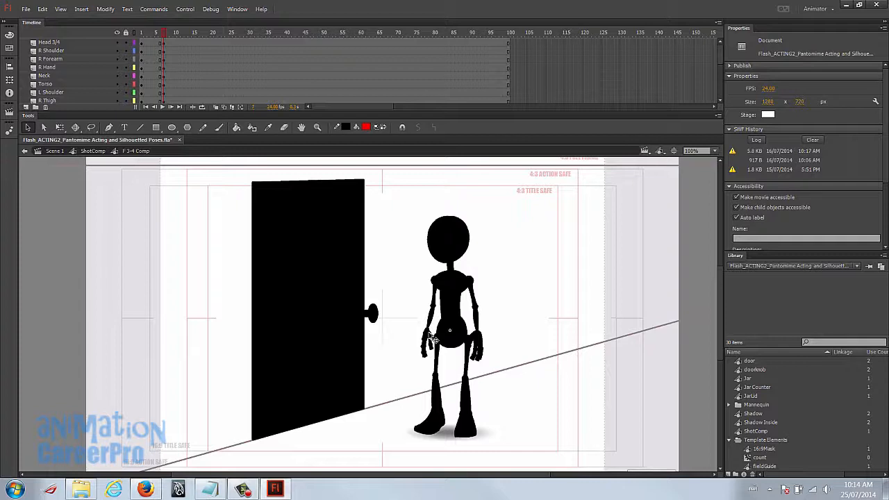
left_click_drag(164, 33, 178, 33)
key("ctrl+a")
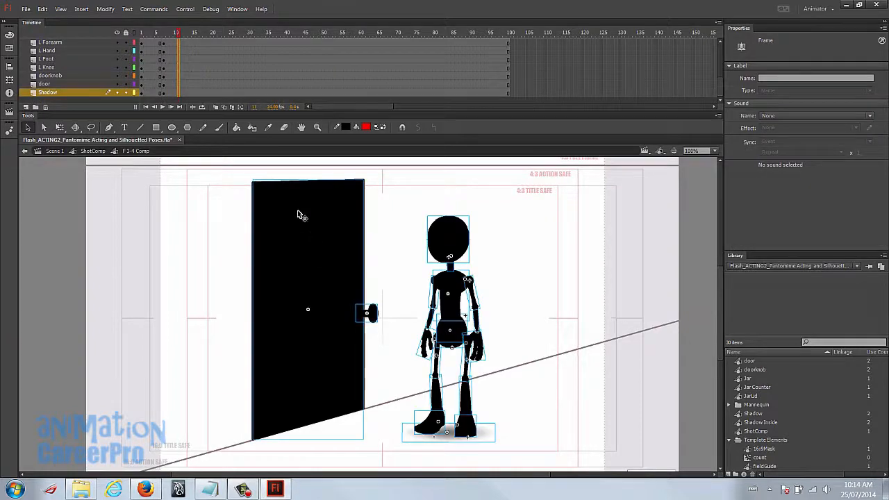
left_click(126, 93)
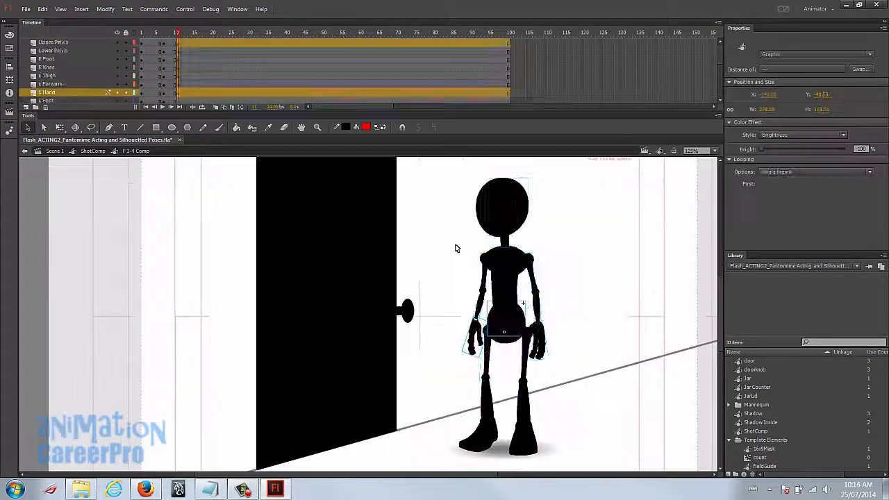
Step: With onion skinning on, shift the character's body and thighs down and away from the door at frame 11, keeping the lower legs planted
key("ctrl+a")
key("shift+Down")
key("shift+Right")
key("shift+Right")
left_click(216, 107)
key("q")
left_click_drag(565, 182, 539, 181)
left_click(526, 194)
left_click(575, 256)
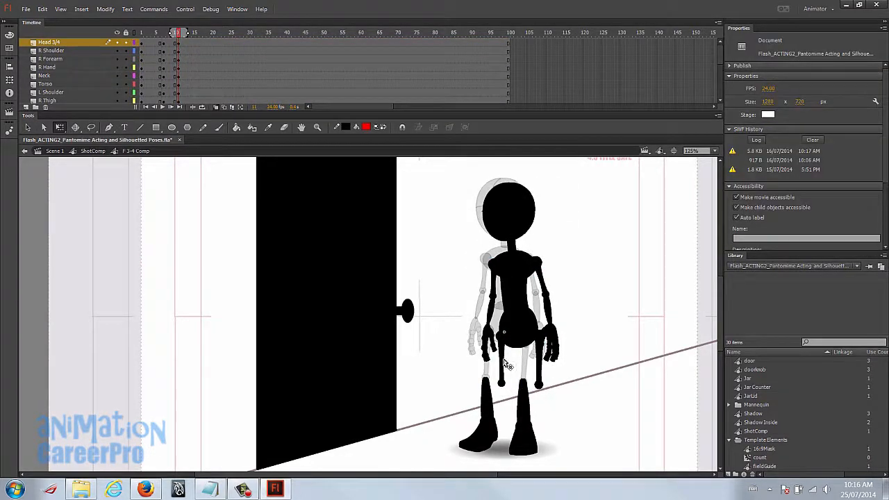
key("ctrl+a")
left_click_drag(553, 363, 490, 262)
Step: Rotate the character's L shoulder, forearm and hand at frame 11 so the arm reaches forward toward the door
left_click(483, 341)
left_click(486, 306, "shift")
left_click(488, 271, "shift")
left_click(466, 341)
left_click(476, 308, "shift")
left_click(487, 275, "shift")
left_click_drag(417, 248, 454, 282)
left_click(459, 305)
Step: Swing the R shoulder, forearm and hand outward behind the body at frame 11, with the hand angled away from the hip
left_click(549, 342)
left_click(544, 311, "shift")
left_click_drag(542, 325, 542, 291)
left_click_drag(563, 366, 544, 373)
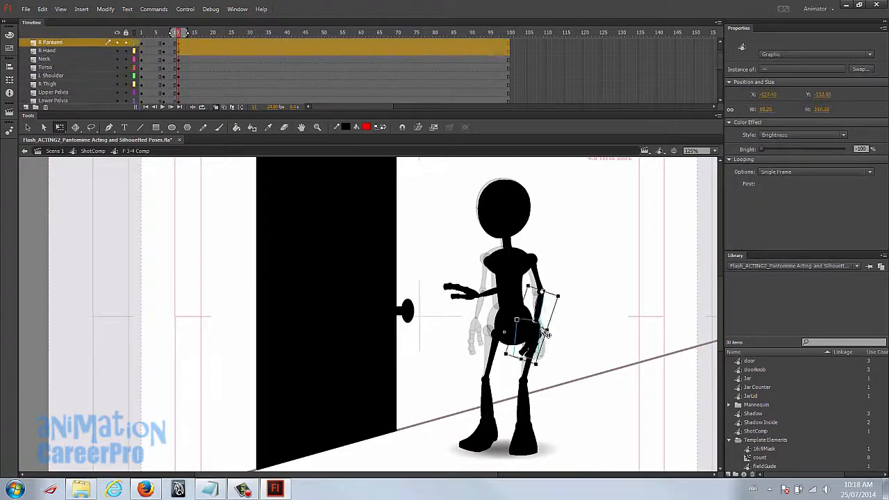
left_click(539, 277, "shift")
left_click_drag(534, 305, 532, 259)
left_click_drag(551, 363, 562, 314)
left_click(569, 331)
left_click_drag(596, 347, 604, 347)
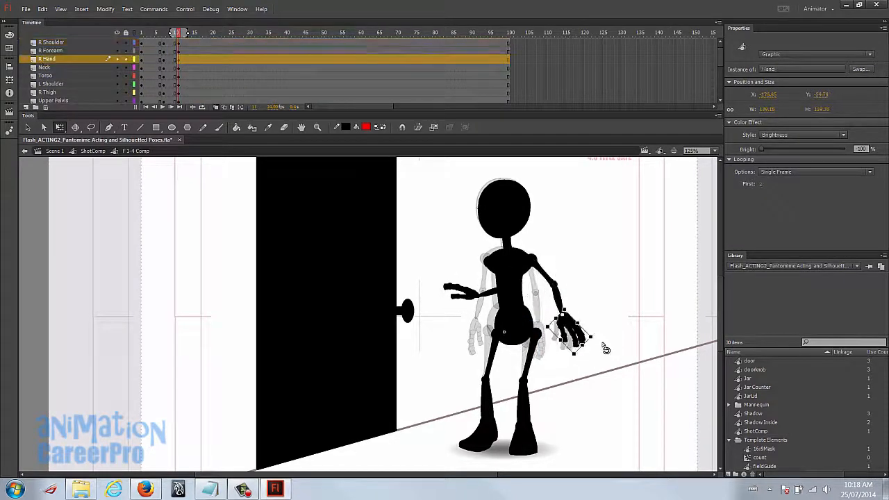
Step: Tilt the character's head slightly toward the door at frame 11 and nudge it down onto the neck
left_click(506, 210)
left_click_drag(534, 183, 530, 177)
key("Down")
key("Down")
key("Down")
Step: Repose the L arm at frame 11 with a bent elbow, the forearm angled outward and the hand hanging down
left_click(461, 291)
left_click(488, 292, "shift")
left_click(491, 270, "shift")
left_click_drag(476, 282, 488, 258)
left_click_drag(450, 318, 489, 293)
left_click(489, 275, "shift")
left_click_drag(432, 300, 491, 361)
left_click(463, 327)
left_click(484, 302, "shift")
left_click(489, 279, "shift")
left_click_drag(482, 306, 488, 261)
left_click_drag(503, 360, 473, 365)
left_click(437, 368)
left_click(457, 329)
Step: Insert keyframes at frame 13 on the layers from Head 3/4 to Shadow
scroll(185, 63, "up", 3)
left_click(186, 42)
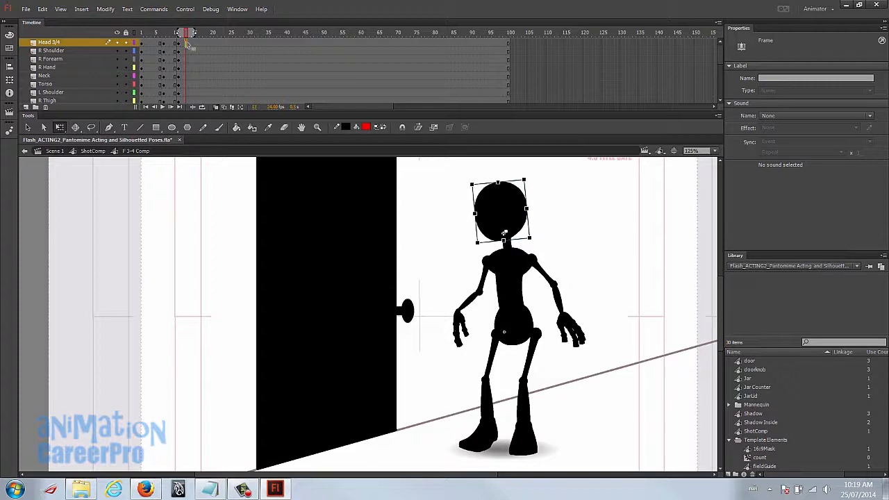
scroll(191, 66, "down", 4)
left_click(185, 93)
scroll(187, 73, "up", 4)
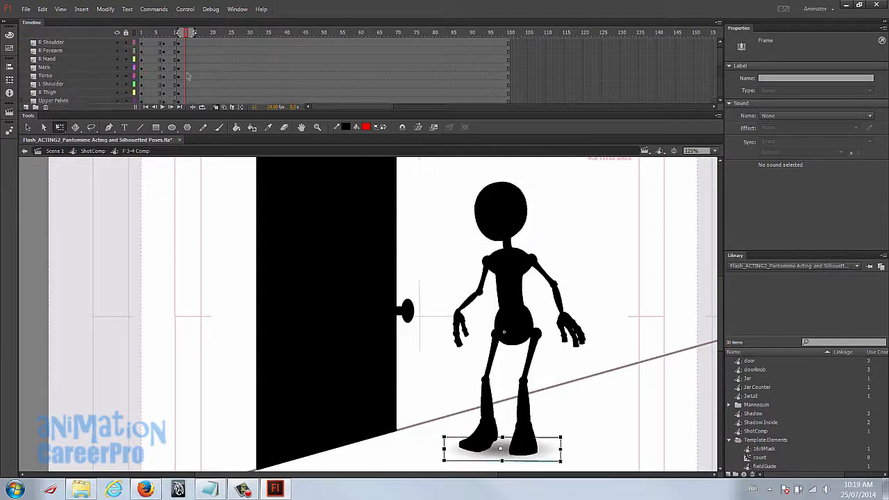
key("ctrl+a")
key("F6")
Step: Copy the standing pose's frames from frame 1 on all layers and paste them at frame 13
left_click(166, 34)
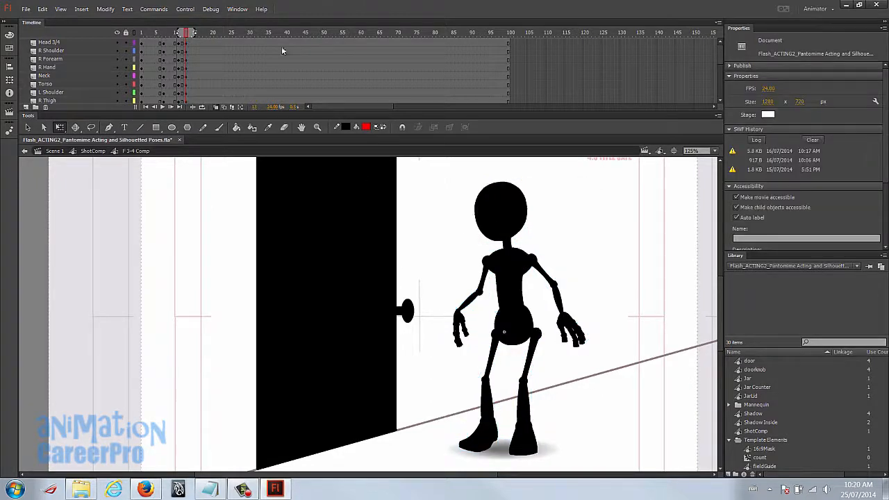
left_click(143, 33)
left_click(142, 44)
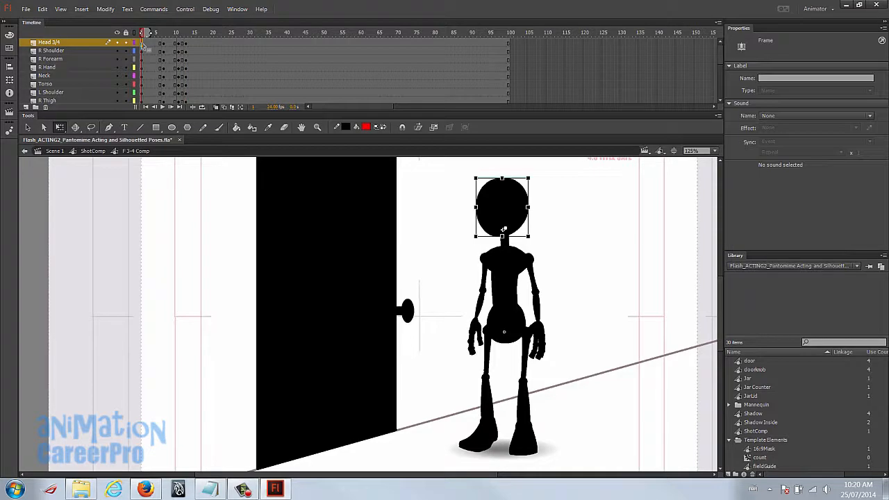
scroll(143, 46, "down", 5)
left_click_drag(142, 93, 192, 84)
right_click(141, 45)
left_click(191, 196)
right_click(188, 78)
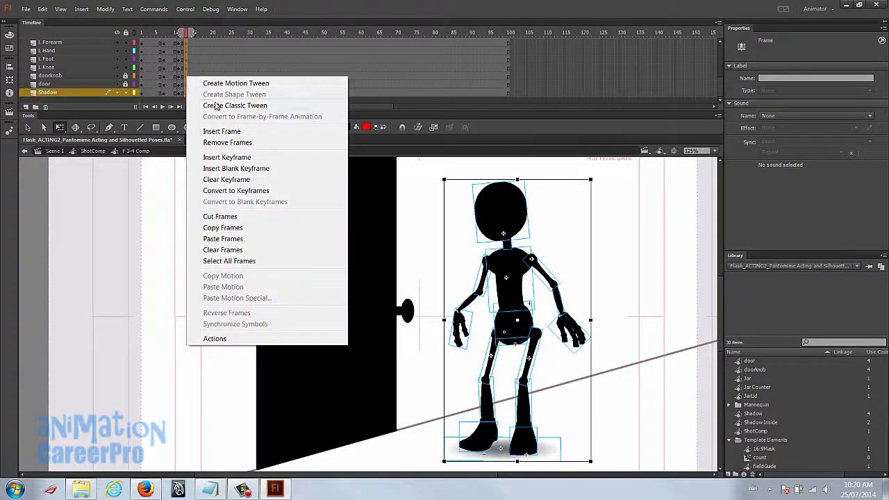
left_click(223, 238)
Step: Clear the extra keyframes at frame 14 on all layers
left_click_drag(190, 94, 190, 43)
right_click(190, 48)
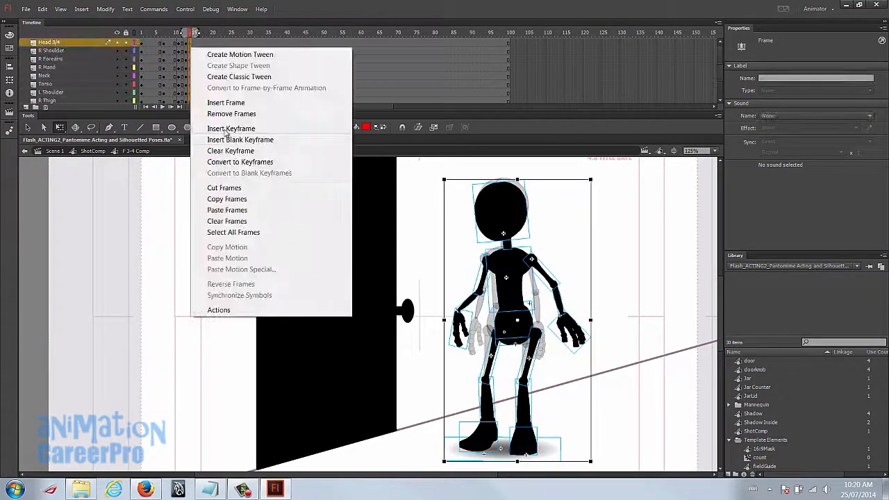
left_click(226, 129)
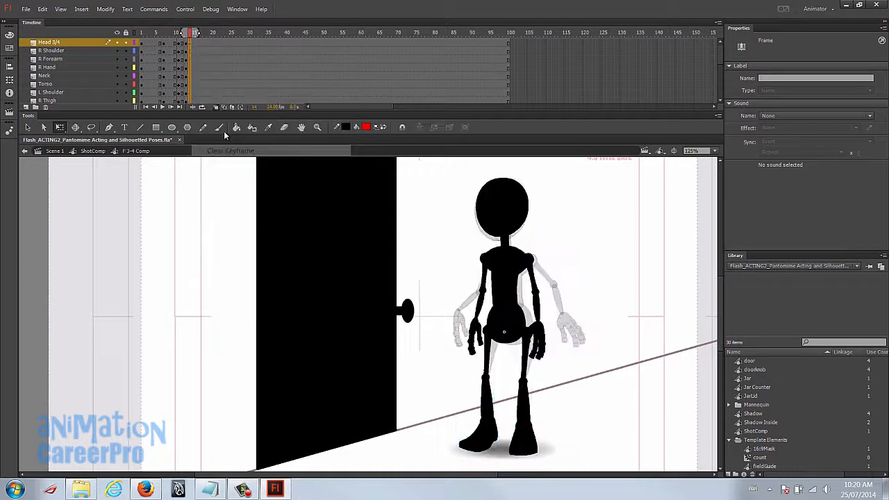
Step: At frame 13, tilt the character's body and thighs toward the door and shift them closer to it, leaving the lower legs in place
left_click(188, 34)
left_click_drag(191, 43, 190, 81)
left_click(188, 43)
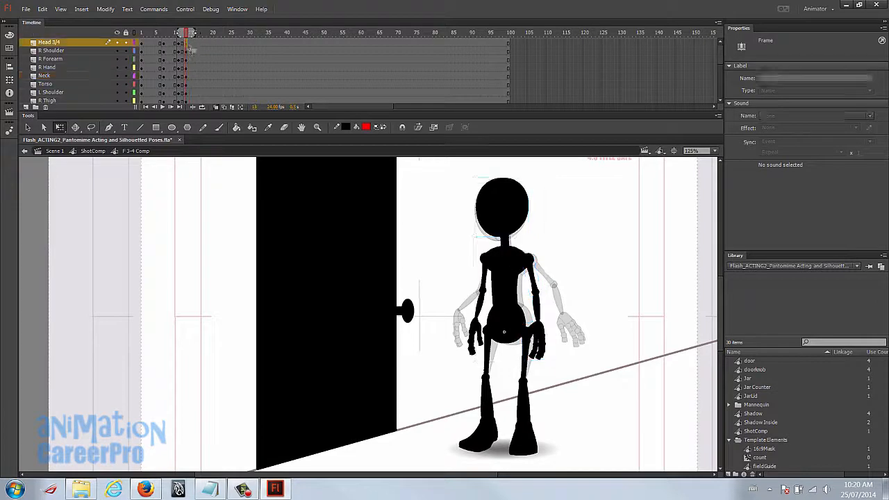
left_click(186, 33)
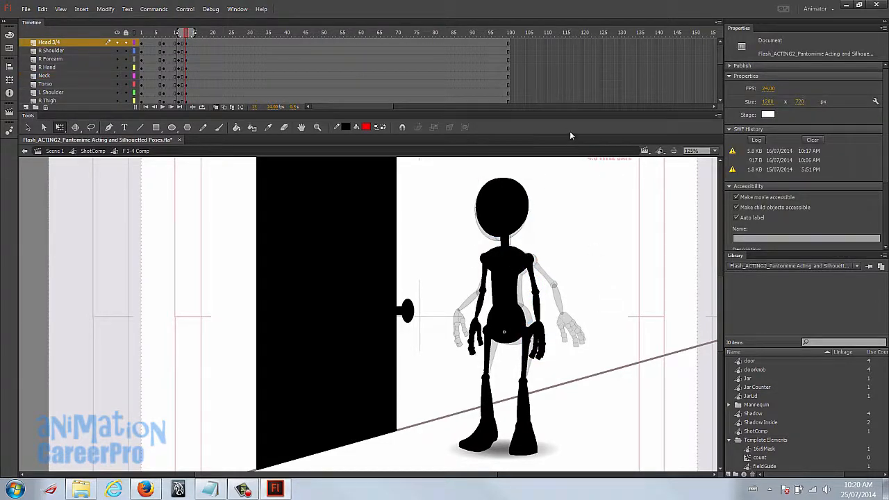
left_click_drag(557, 393, 564, 388)
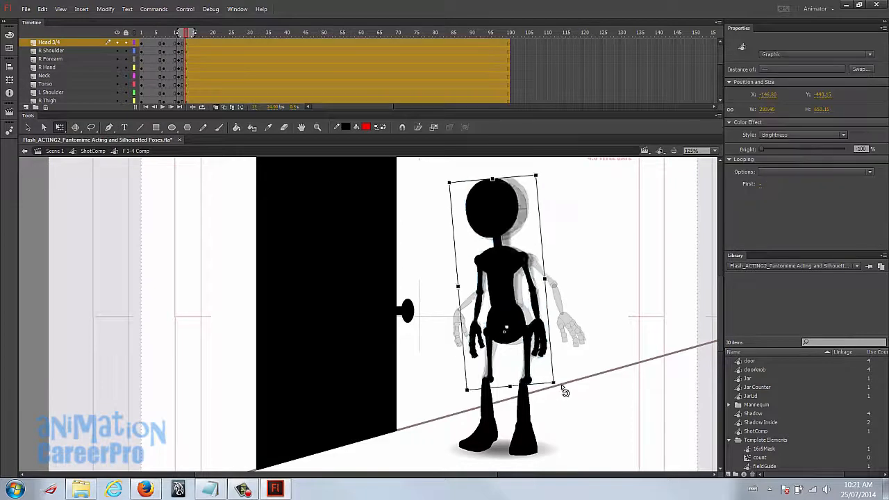
key("shift+Left")
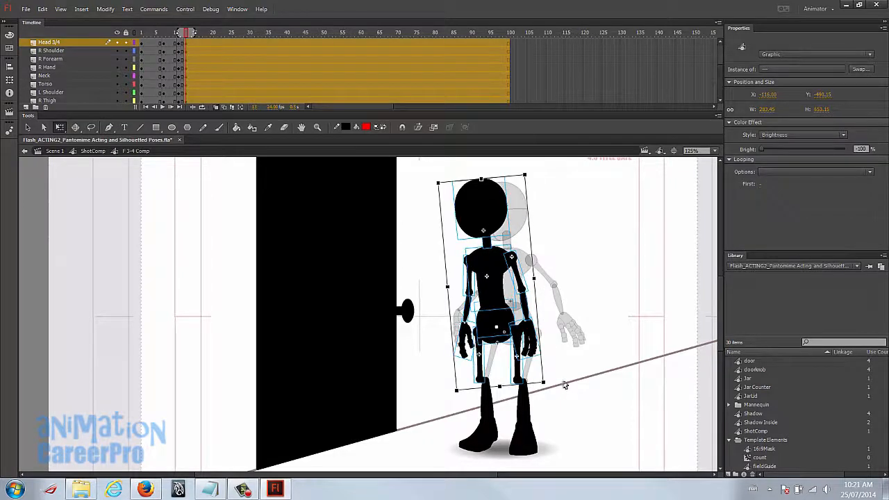
Step: At frame 13, tilt the character's head farther toward the door
left_click(564, 388)
left_click(490, 198)
left_click_drag(511, 177, 498, 171)
Step: Lean the head, neck and torso toward the door, and pose the left arm so its hand grips the doorknob
left_click(530, 255)
left_click(487, 283)
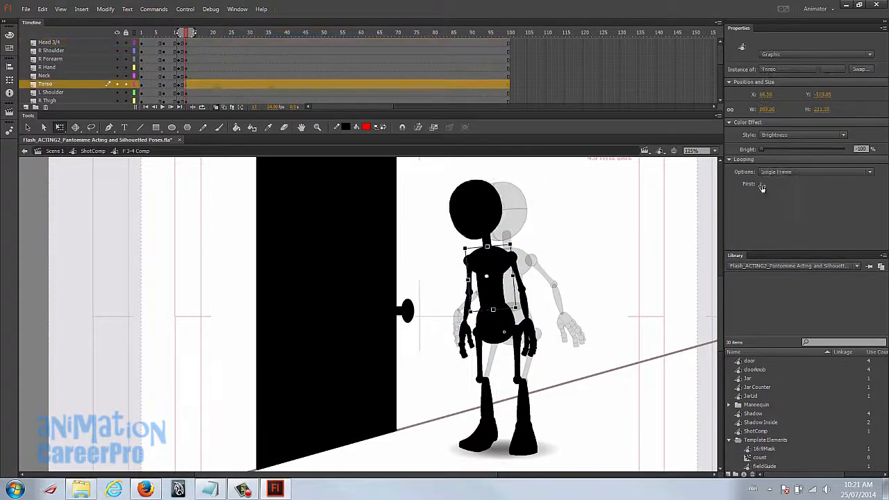
left_click(478, 206)
left_click(487, 278, "shift")
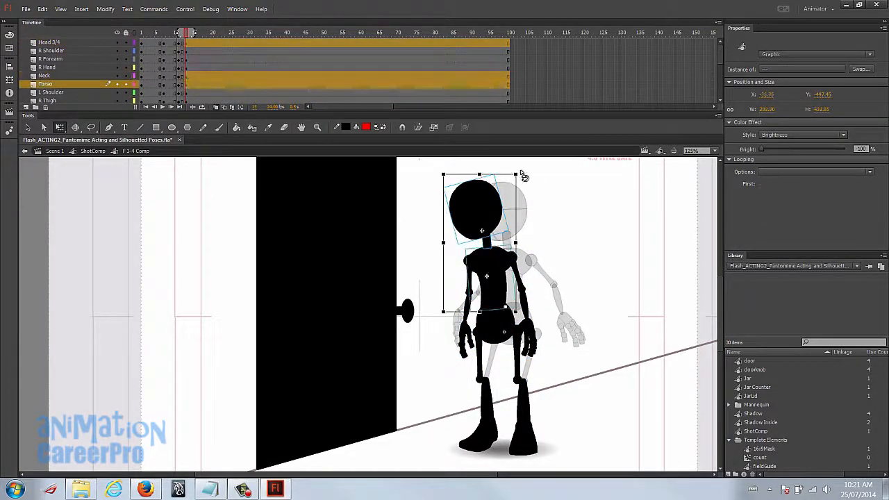
left_click_drag(525, 177, 511, 182)
left_click(459, 296)
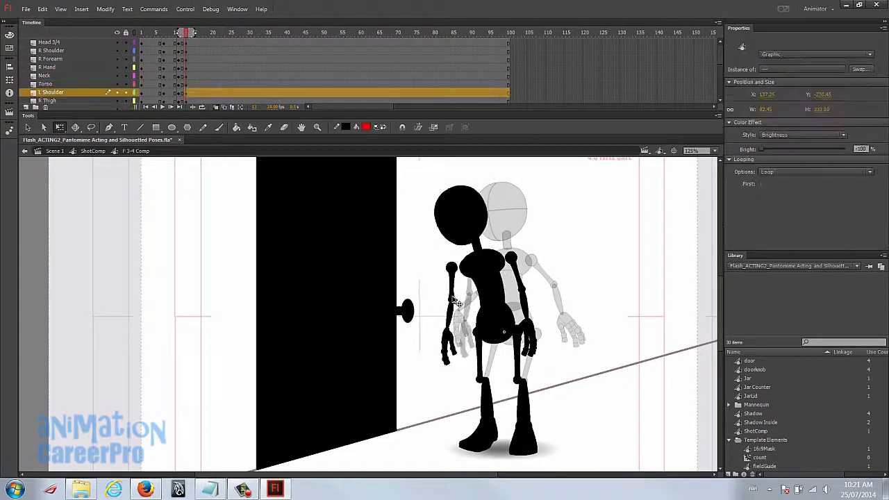
left_click_drag(479, 373, 392, 310)
Step: Reattach the right arm to the leaning torso and swing its forearm and hand away from the body
left_click(517, 330)
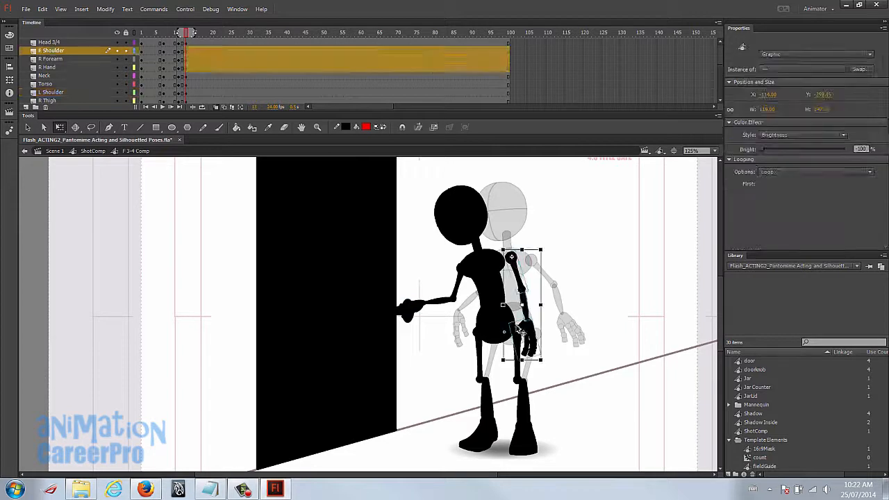
left_click_drag(539, 360, 519, 285)
left_click(538, 330)
left_click(586, 307)
left_click(526, 291)
left_click(539, 323, "shift")
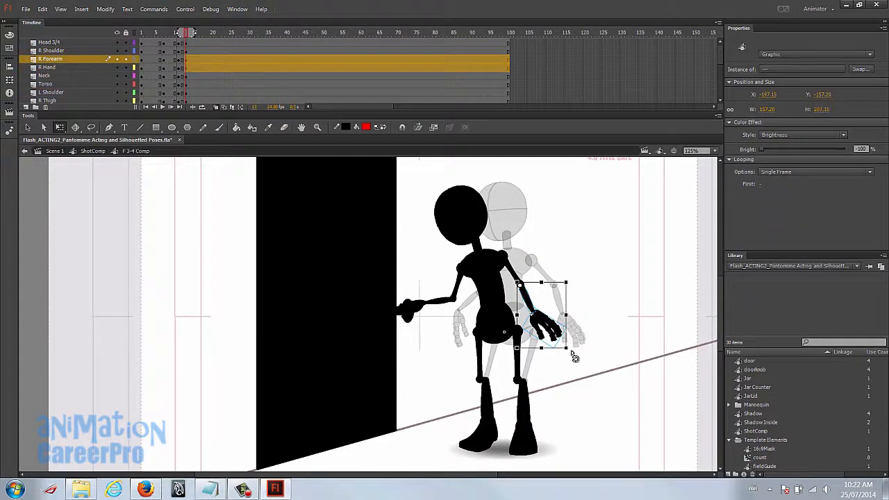
left_click_drag(575, 357, 559, 364)
Step: Rotate the right upper arm and reposition the forearm and hand so the arm extends farther out behind the body
left_click(514, 271, "shift")
left_click_drag(525, 301, 503, 255)
left_click_drag(564, 360, 598, 357)
left_click(597, 357)
left_click_drag(524, 260, 563, 323)
left_click_drag(538, 295, 502, 255)
left_click_drag(579, 343, 597, 324)
left_click(570, 280)
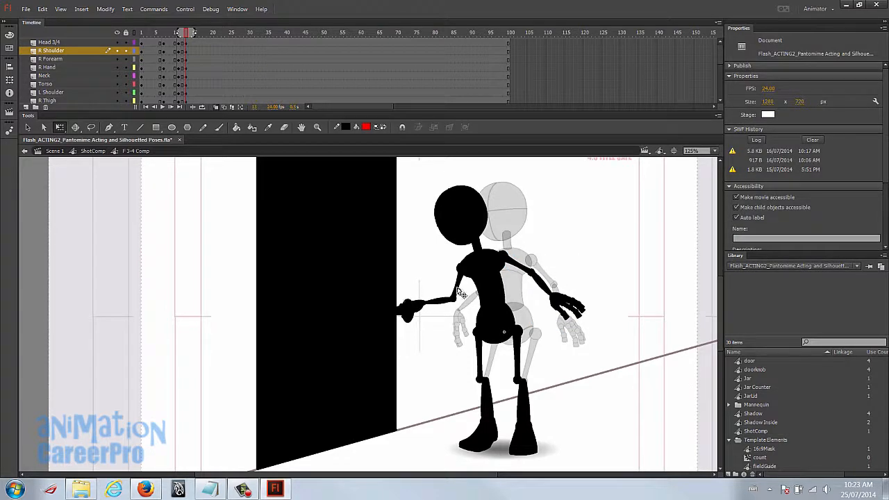
Step: Raise the whole right arm from the shoulder, and bend its forearm and hand back down from the elbow
left_click(529, 273)
left_click(559, 302, "shift")
left_click(565, 309, "shift")
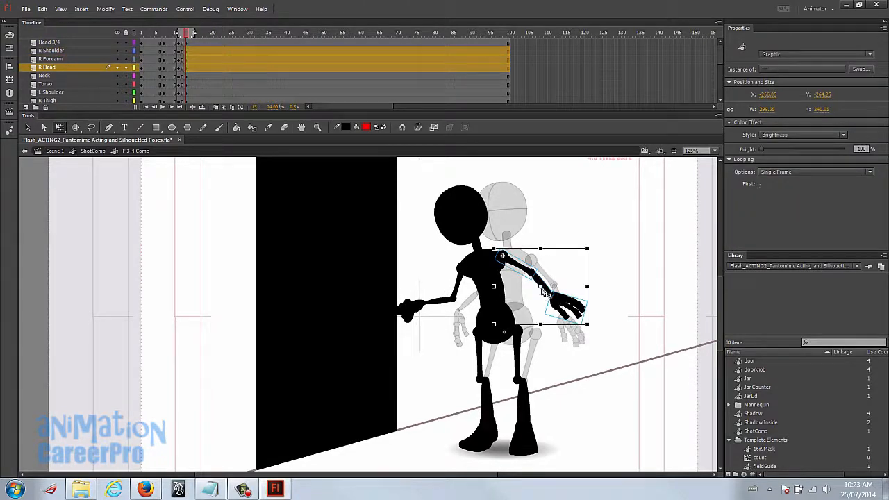
left_click_drag(592, 325, 606, 288)
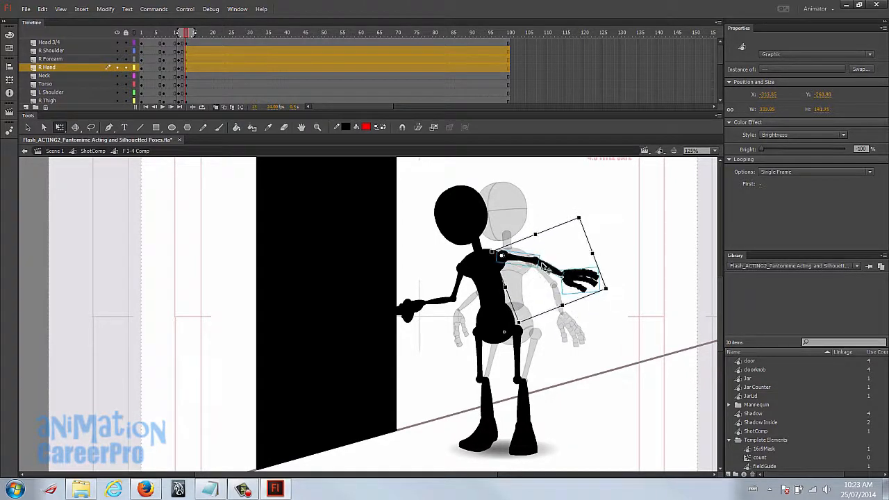
left_click(531, 260, "shift")
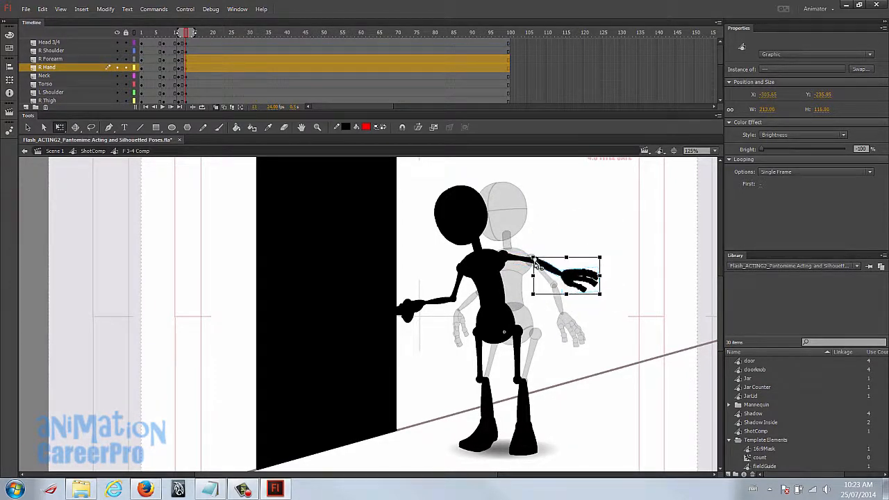
left_click_drag(607, 296, 605, 313)
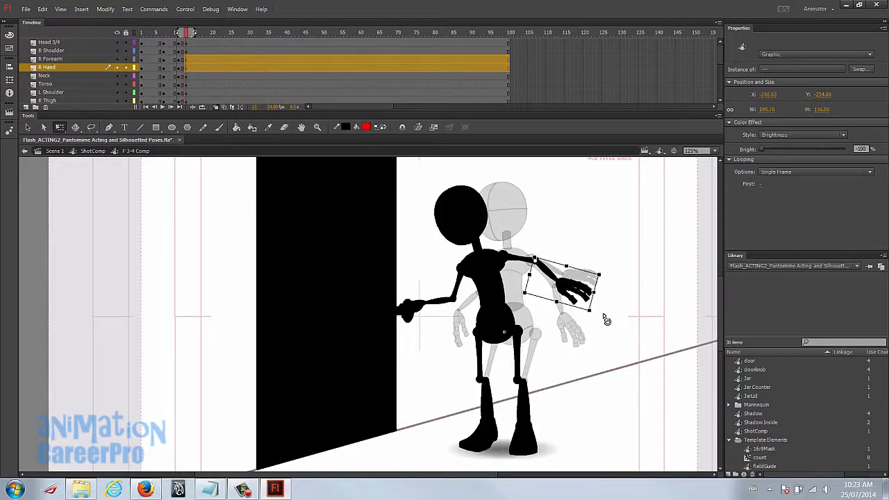
left_click(592, 311)
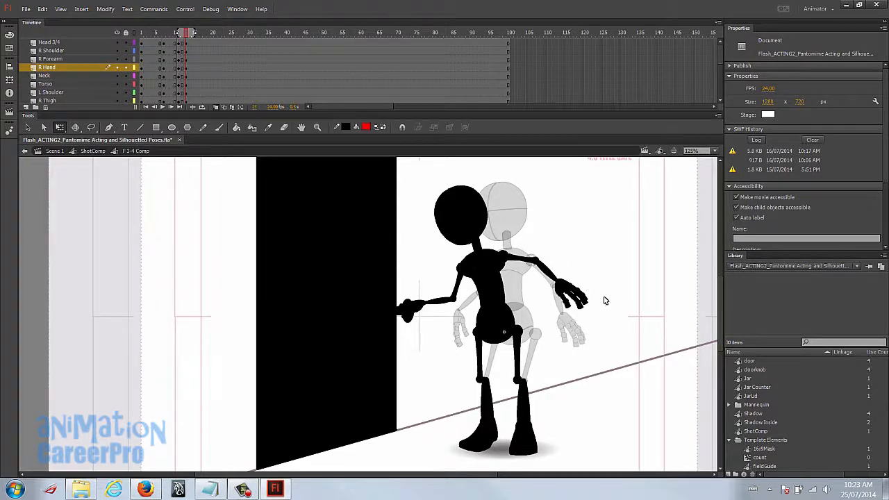
Step: Bend the left knee toward the door by rotating the thigh and shin, and refit the foot with its heel raised
left_click(480, 367)
left_click(528, 440)
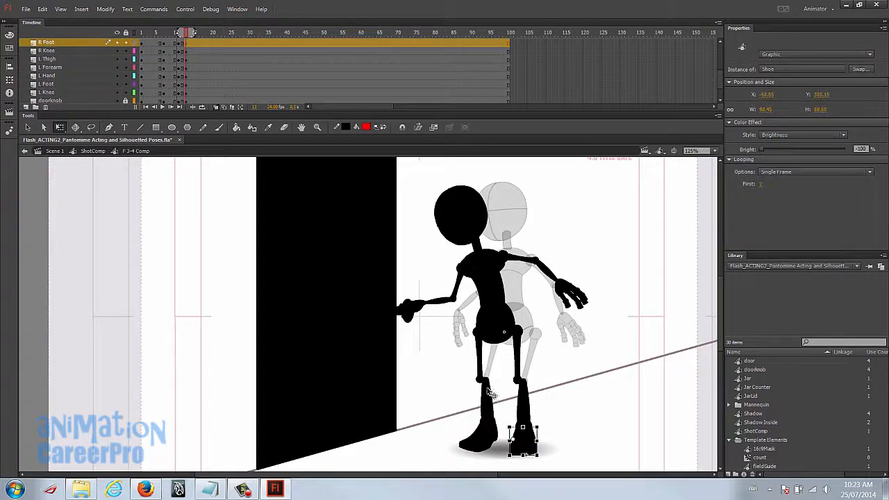
left_click(480, 380)
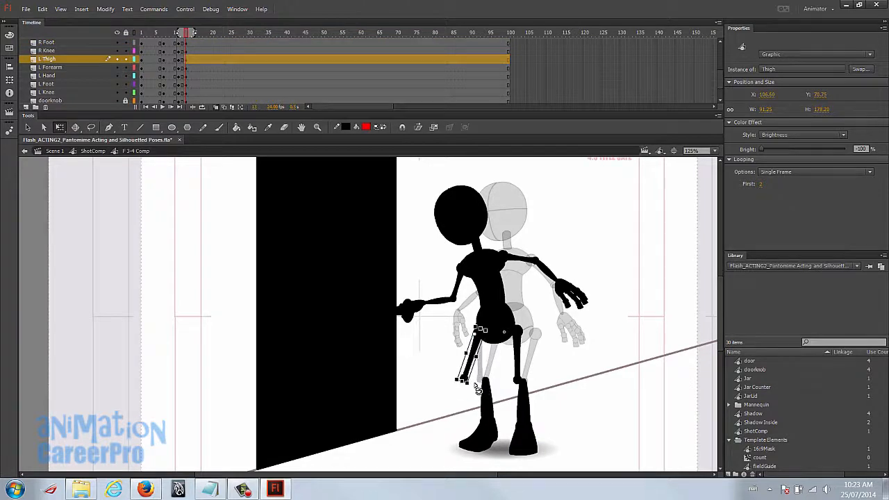
left_click(475, 389)
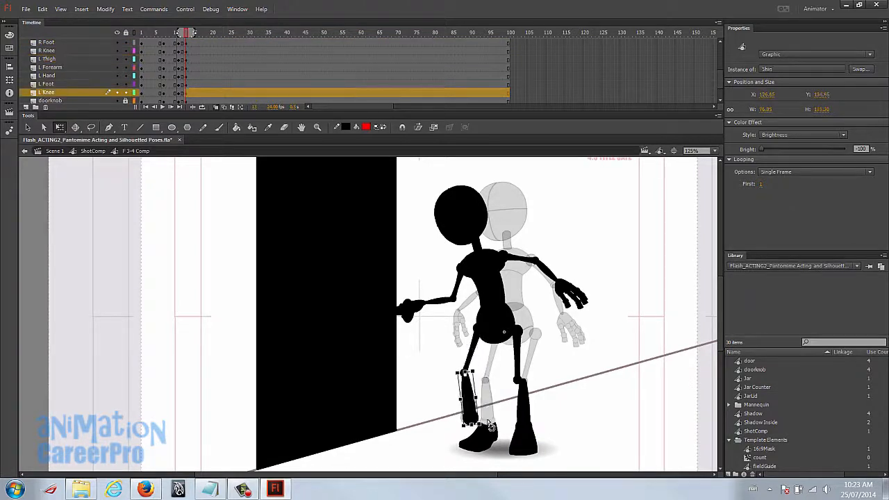
left_click(478, 356, "shift")
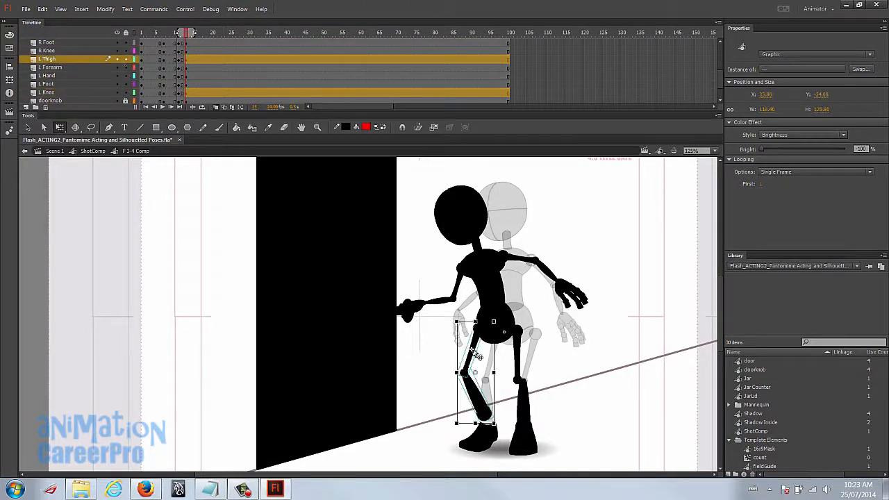
left_click(475, 432)
left_click_drag(504, 442, 499, 451)
left_click(573, 403)
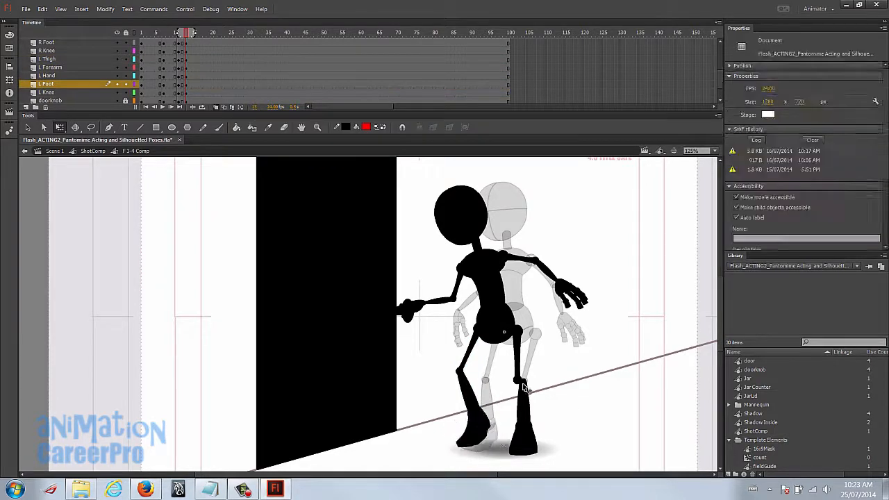
Step: Realign the right lower leg with the thigh so they join cleanly at the knee
left_click(526, 403)
key("v")
left_click(510, 382)
key("z")
left_click(468, 393)
key("v")
left_click_drag(486, 334, 476, 324)
key("q")
left_click_drag(496, 402, 510, 401)
left_click(521, 397)
key("z")
left_click(403, 295, "alt")
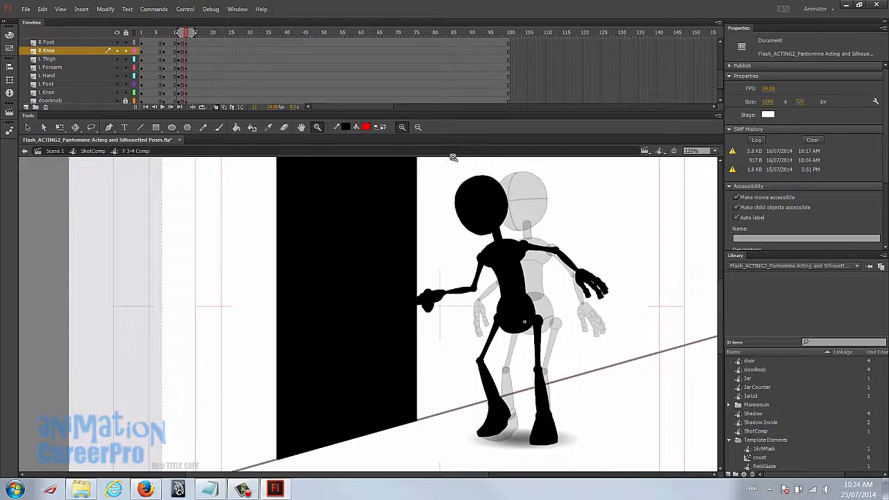
Step: Try sketching brush guide strokes over the pose, from head to foot and around the arms
key("v")
key("b")
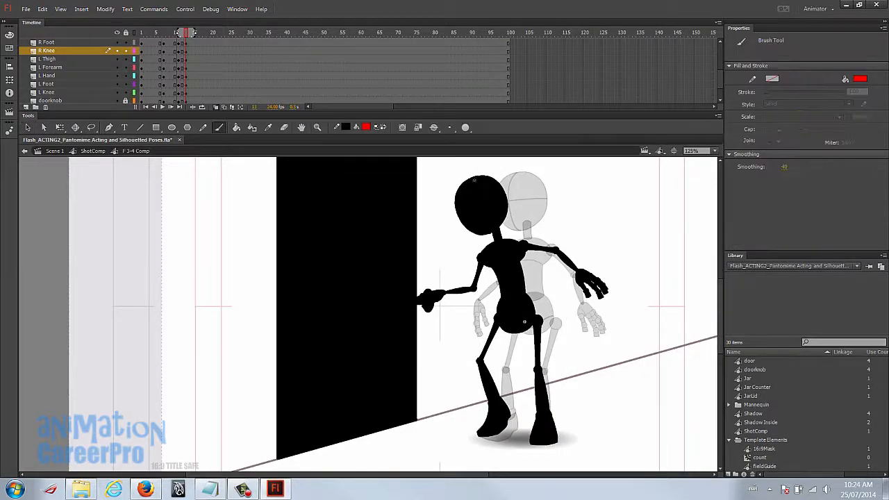
mouse_move(456, 164)
left_mouse_down()
mouse_move(513, 268)
mouse_move(547, 458)
left_mouse_up()
key("ctrl+z")
left_click_drag(449, 291, 516, 248)
left_click_drag(569, 268, 607, 303)
left_click_drag(597, 243, 562, 238)
Step: Insert keyframes at frame 15 on all layers
left_click(189, 32)
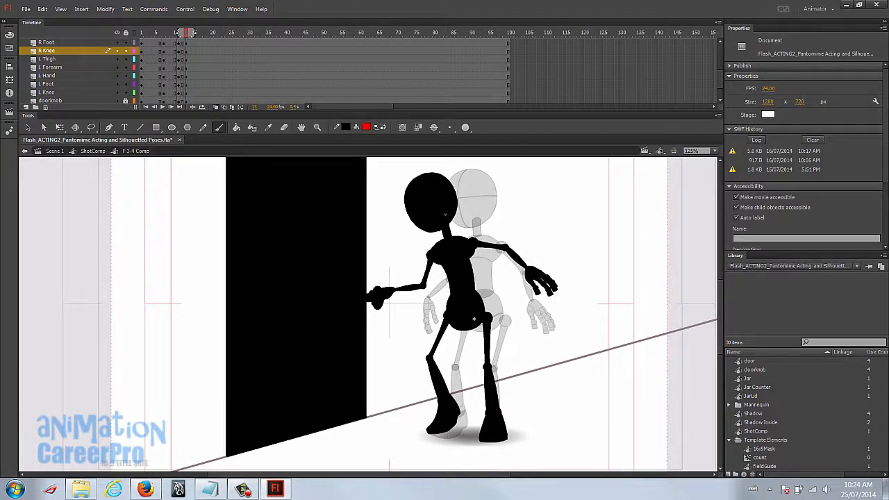
left_click(181, 43)
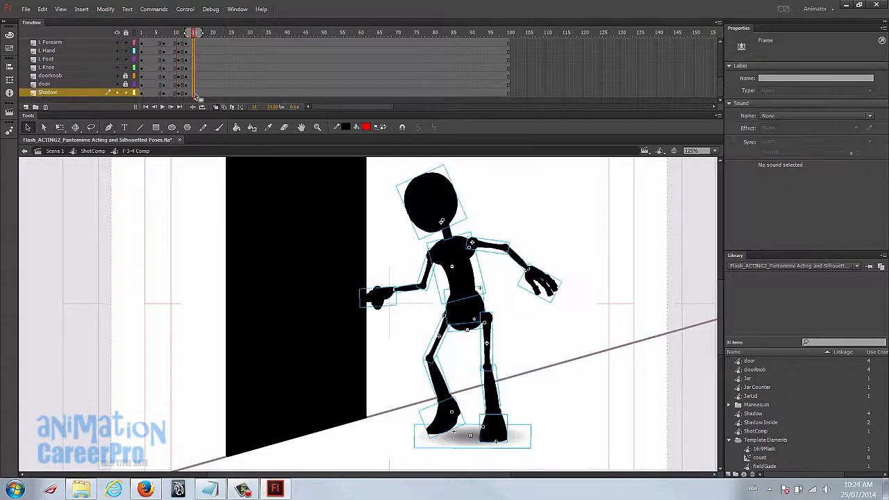
key("F6")
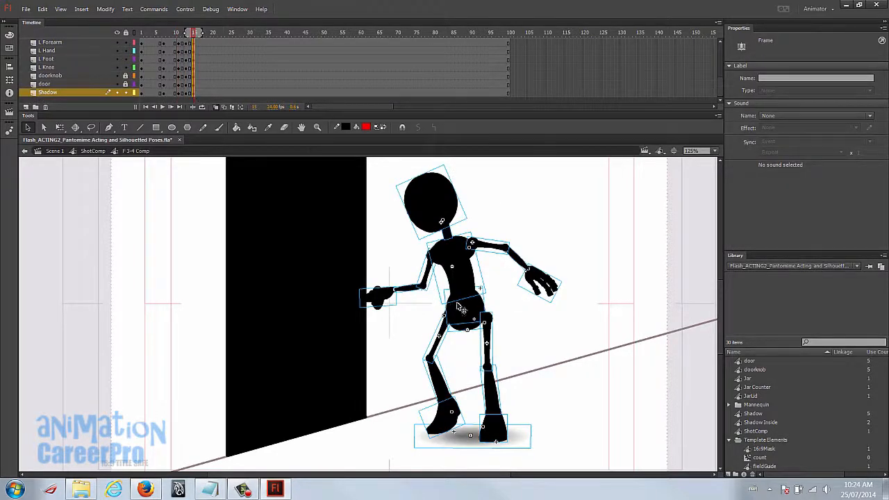
Step: At frame 15, rotate the left leg from the hip to move its foot toward the door, straightening the knee
left_click(437, 359)
left_click(439, 352, "shift")
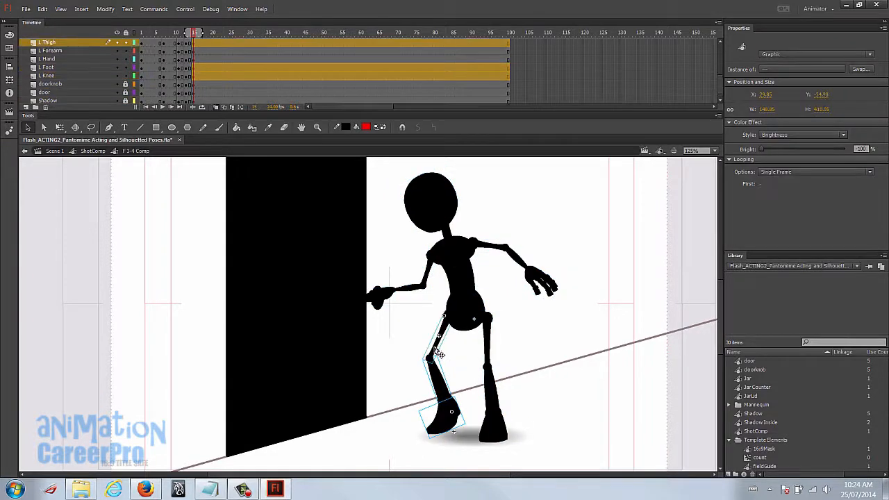
key("q")
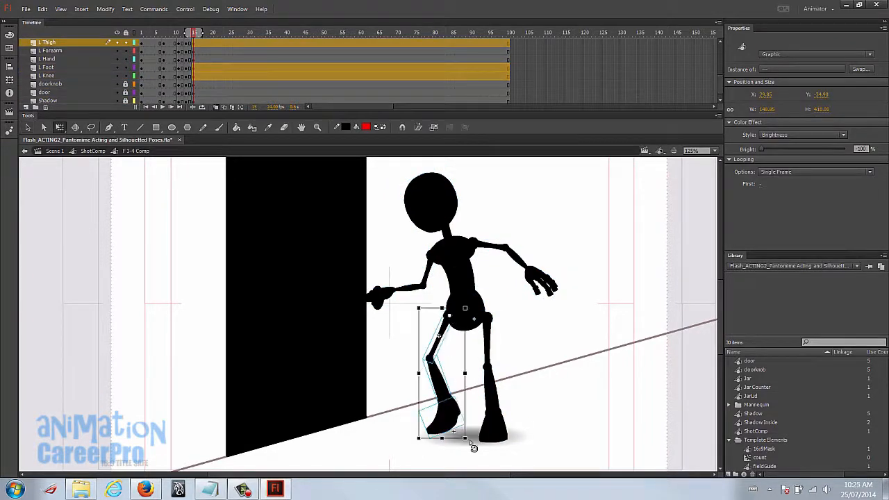
left_click_drag(475, 446, 451, 450)
left_click(442, 346, "shift")
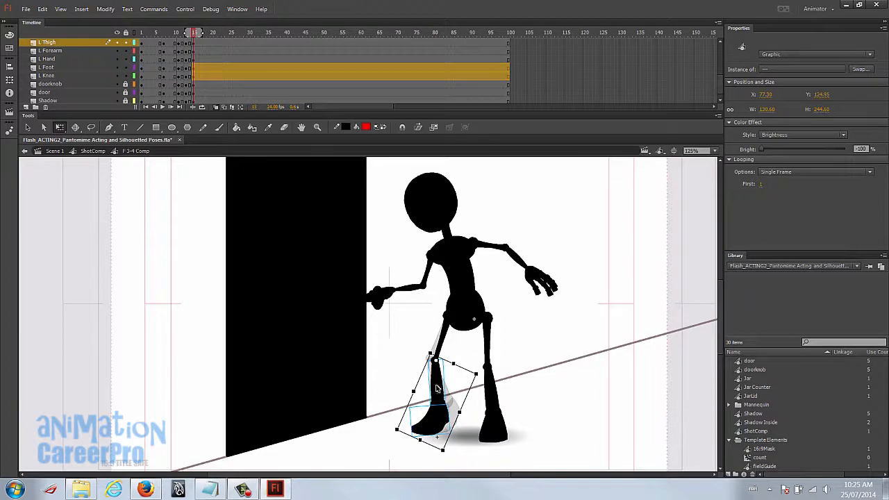
Step: Rotate the head, neck, torso and right arm together back from the door toward an upright posture
left_click_drag(505, 211, 497, 210)
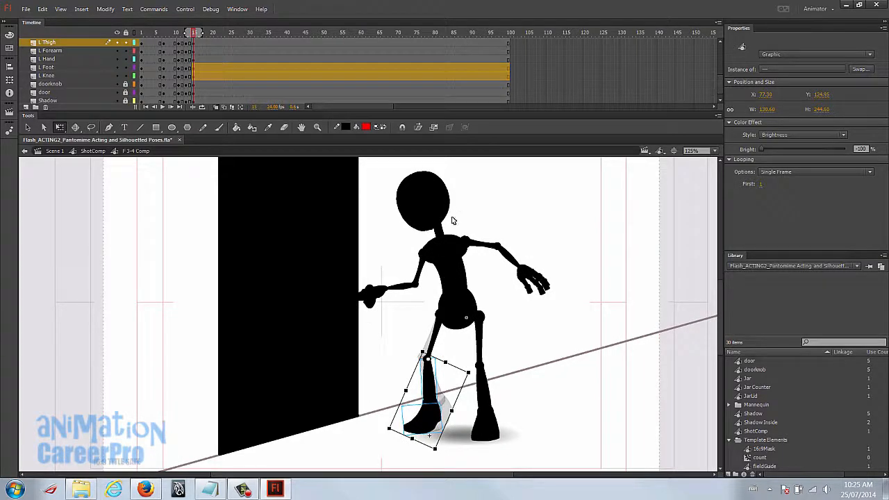
left_click(455, 264)
left_click_drag(559, 161, 574, 175)
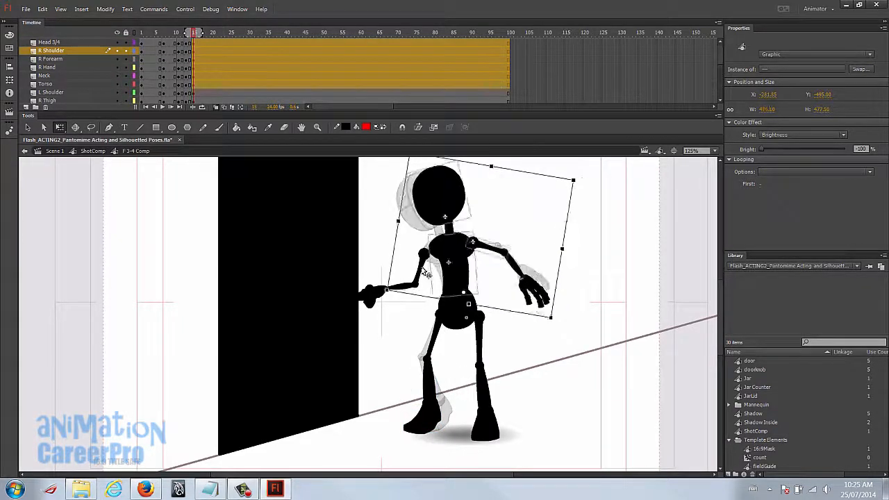
Step: Reconnect the left upper arm and forearm to the shifted shoulder while keeping the hand on the doorknob
left_click(422, 283)
left_click_drag(400, 172, 575, 316)
left_click_drag(562, 163, 564, 167)
left_click(403, 287)
key("ctrl+space")
left_click(411, 284)
left_click_drag(370, 320, 333, 332)
left_click(338, 337)
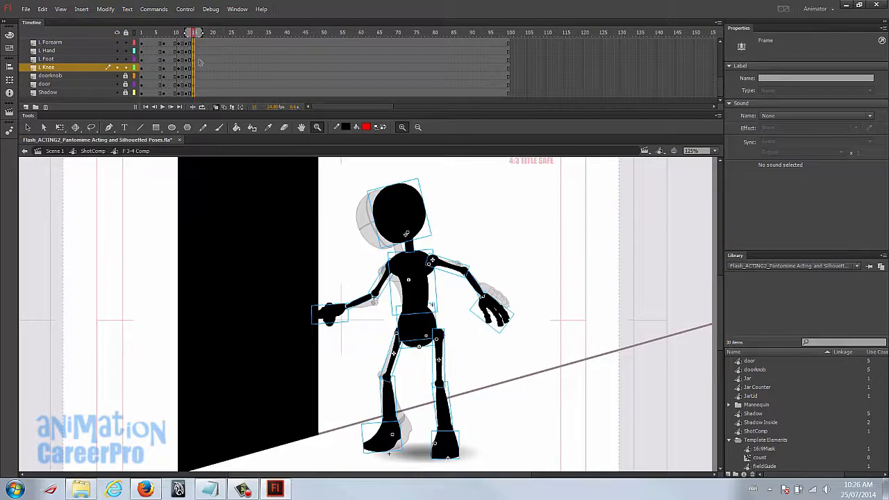
Step: Move the frame 15 keyframes to frame 14, and insert keyframes at frame 17 on all layers
left_click_drag(195, 69, 191, 78)
left_click_drag(192, 33, 199, 33)
left_click(200, 94)
scroll(202, 99, "up", 5)
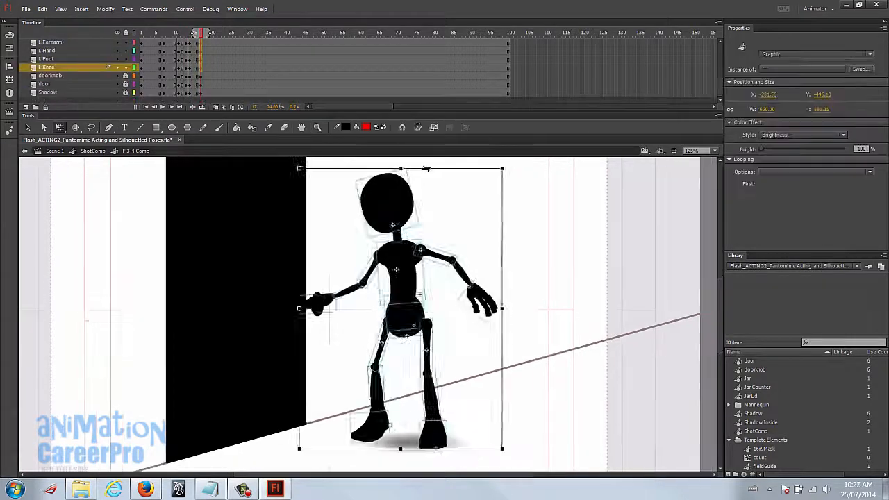
Step: At frame 17, skew the whole character slightly away from the door and compare it with the preceding frames
left_click_drag(426, 168, 432, 169)
left_click(202, 34)
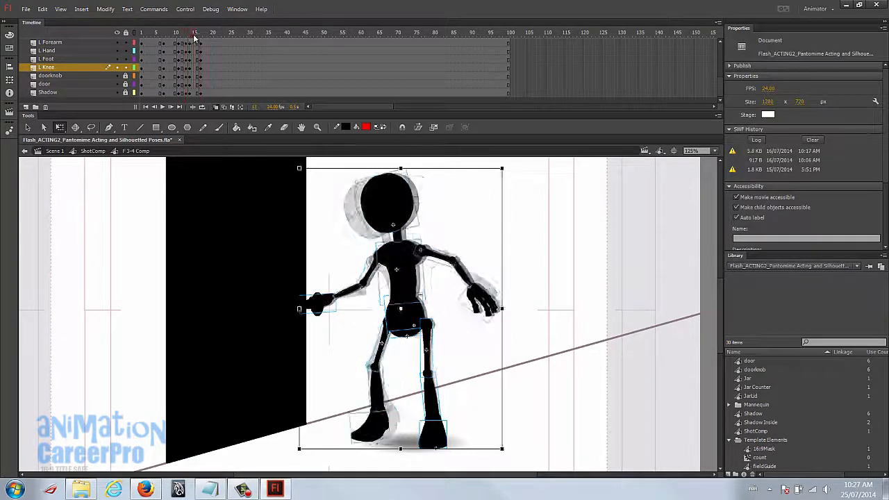
key("v")
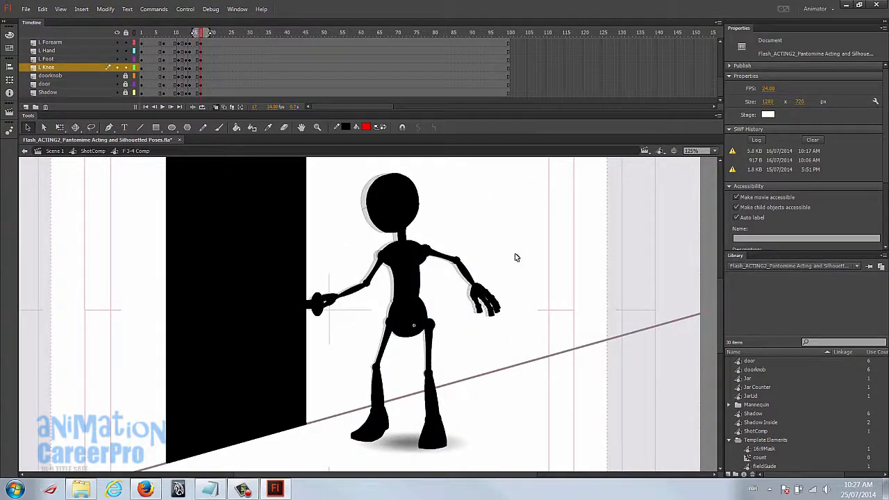
Step: Swing the right arm slightly downward about its shoulder joint and rotate the hand outward at the wrist
left_click(451, 265)
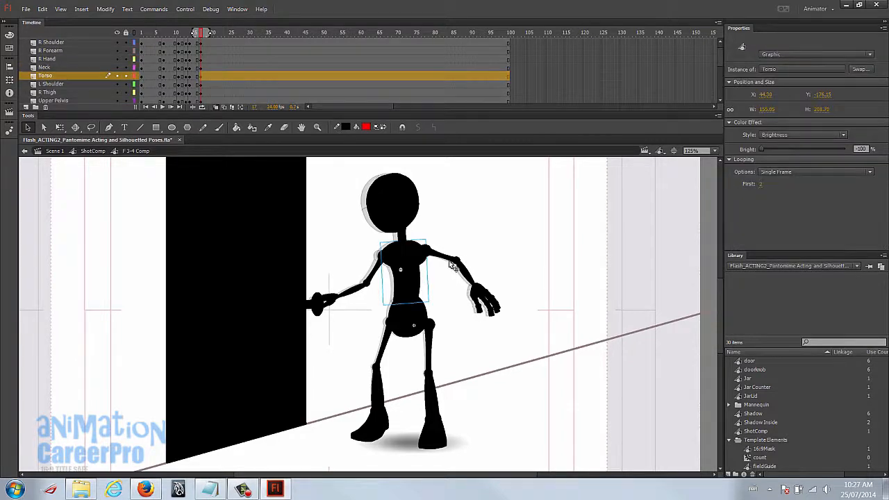
left_click(460, 261, "ctrl")
left_click(421, 248)
left_click(469, 276, "shift")
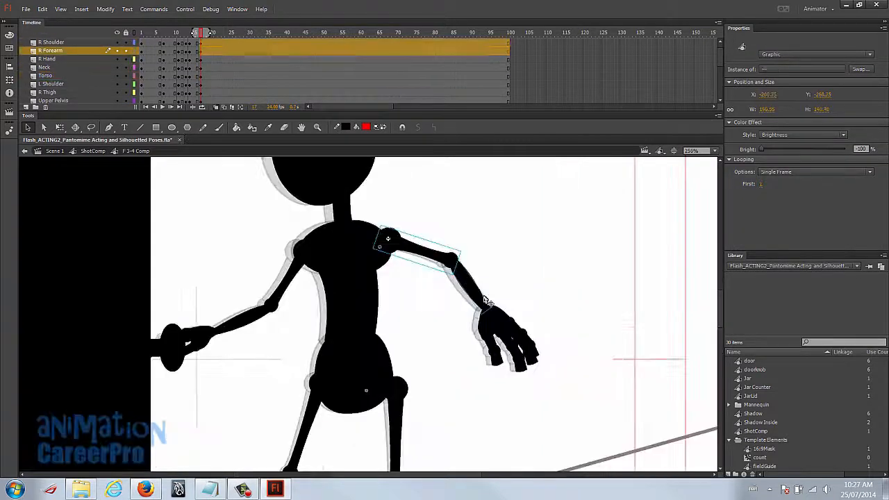
left_click(514, 335, "shift")
key("q")
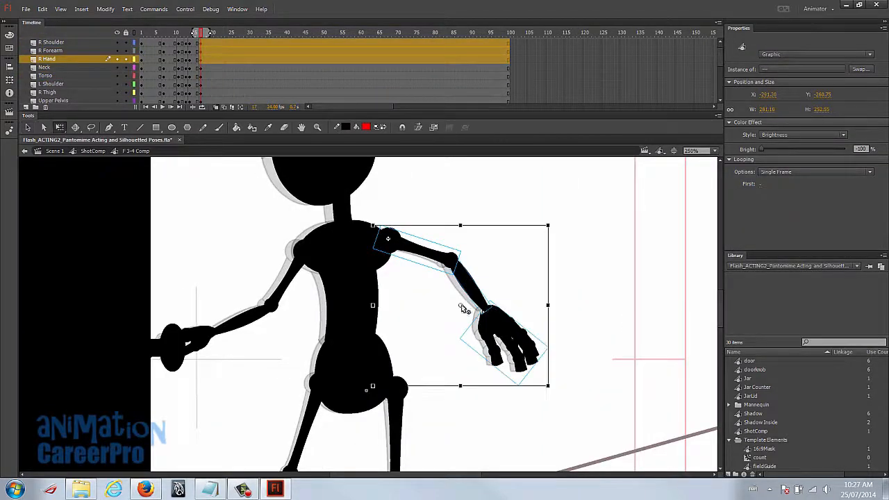
left_click_drag(460, 305, 389, 240)
left_click_drag(556, 393, 532, 396)
left_click(527, 383)
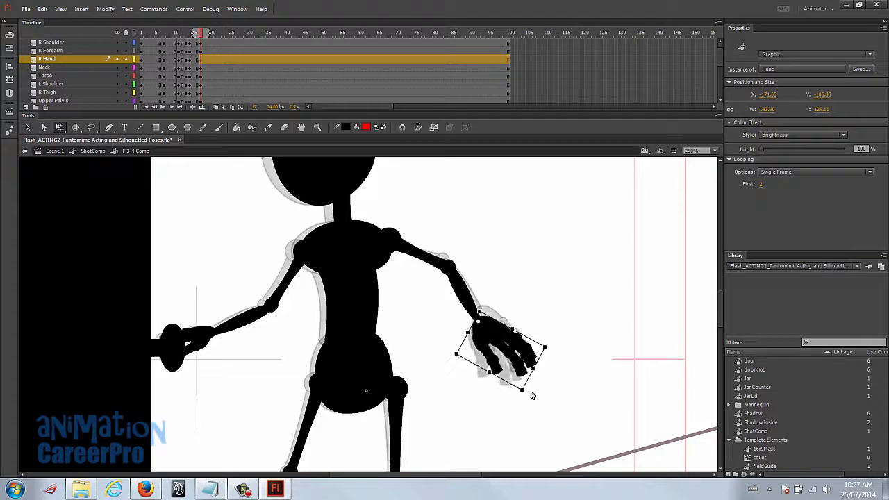
left_click_drag(423, 311, 515, 261)
left_click_drag(515, 261, 536, 266)
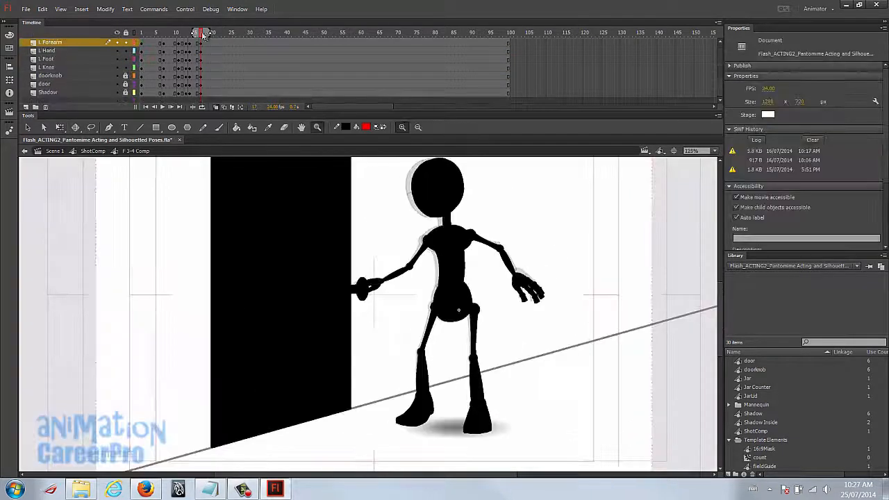
Step: Play the animation from frame 1 and compare the frame 17 pose with the frames around it
left_click_drag(202, 35, 197, 40)
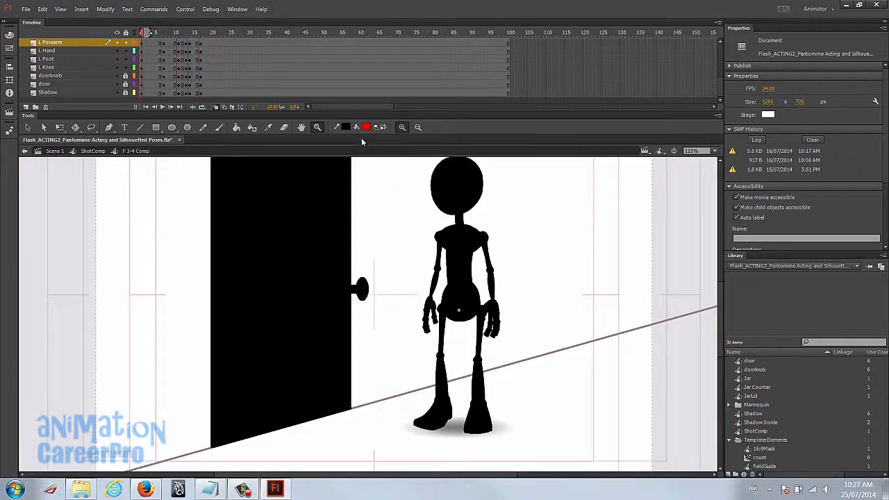
key("Return")
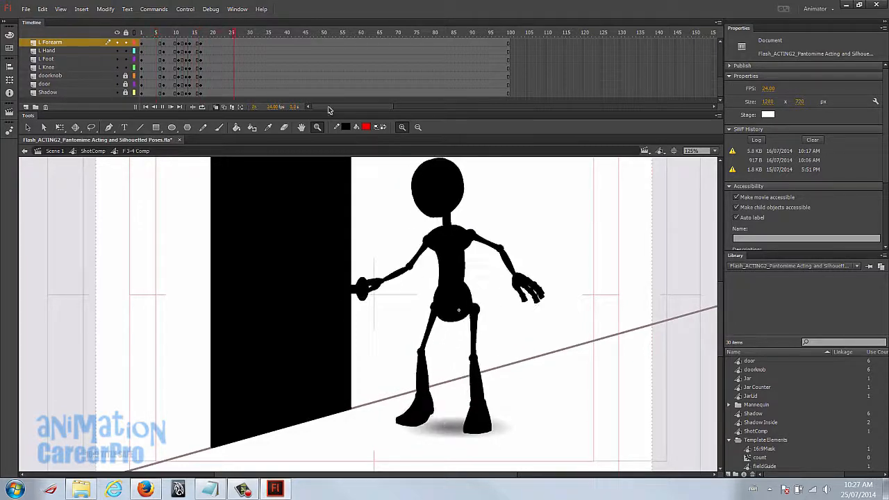
left_click(143, 33)
key("Return")
left_click_drag(145, 33, 200, 36)
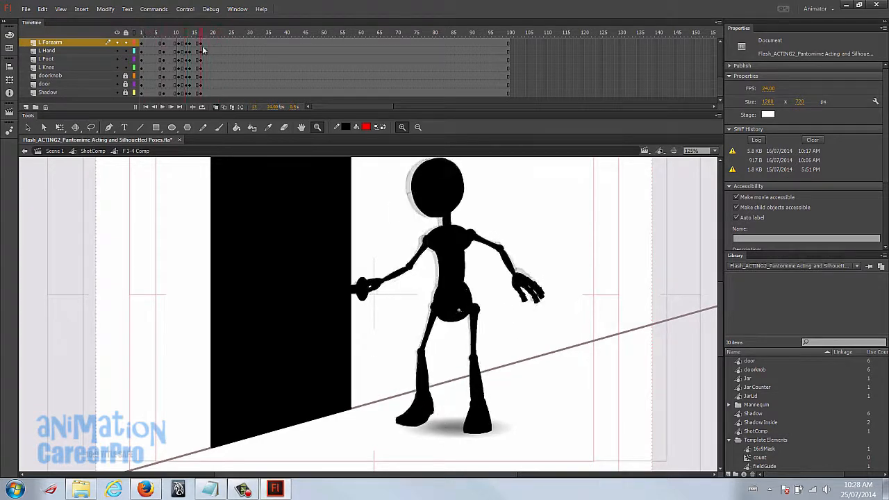
left_click_drag(525, 290, 549, 311)
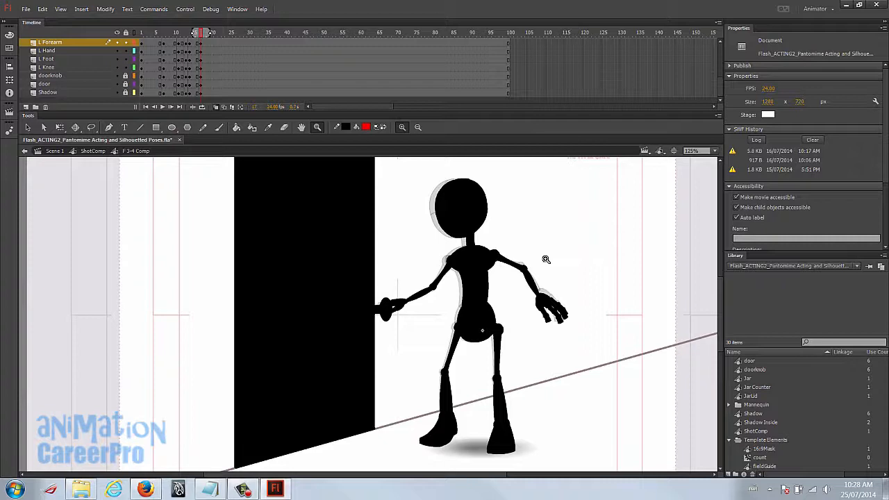
left_click(203, 35)
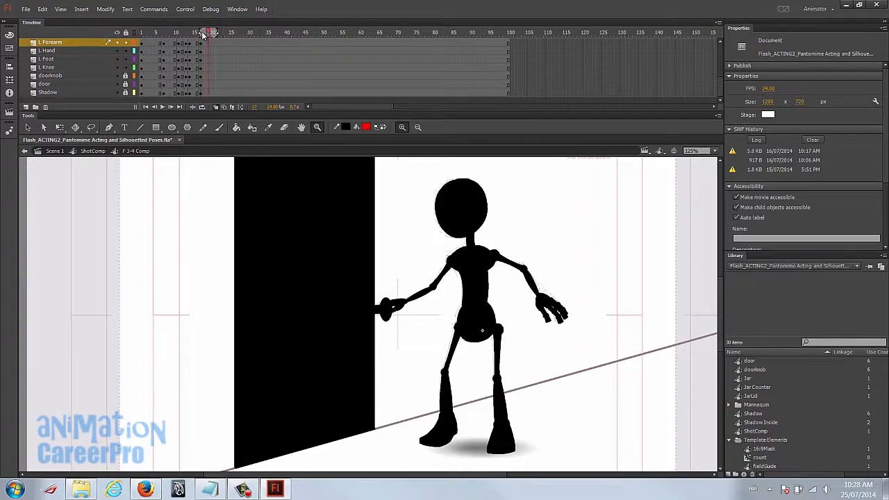
left_click(201, 34)
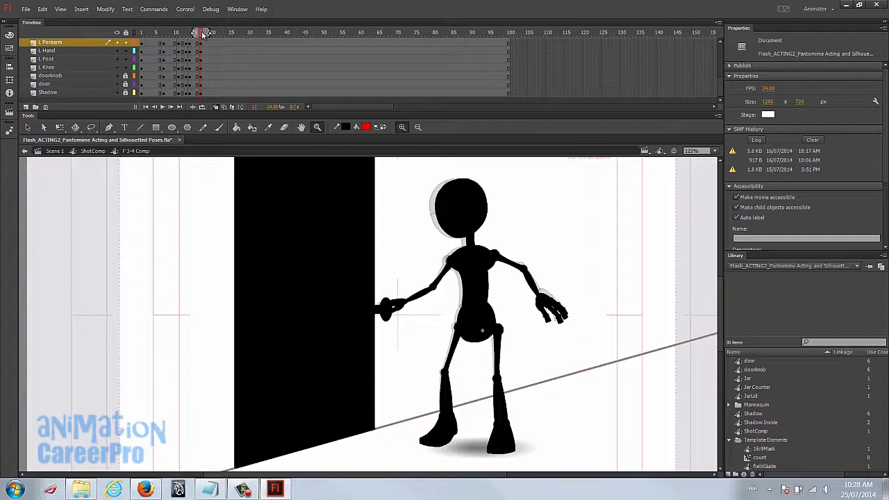
Step: Insert keyframes at frame 23 on all layers to hold the doorknob grip pose
left_click(225, 92)
scroll(224, 96, "up", 3)
left_click_drag(224, 96, 224, 35)
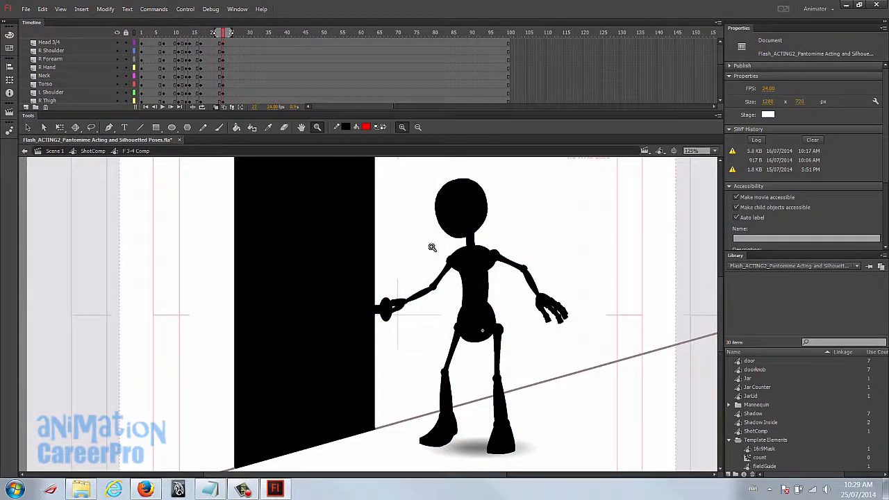
key("v")
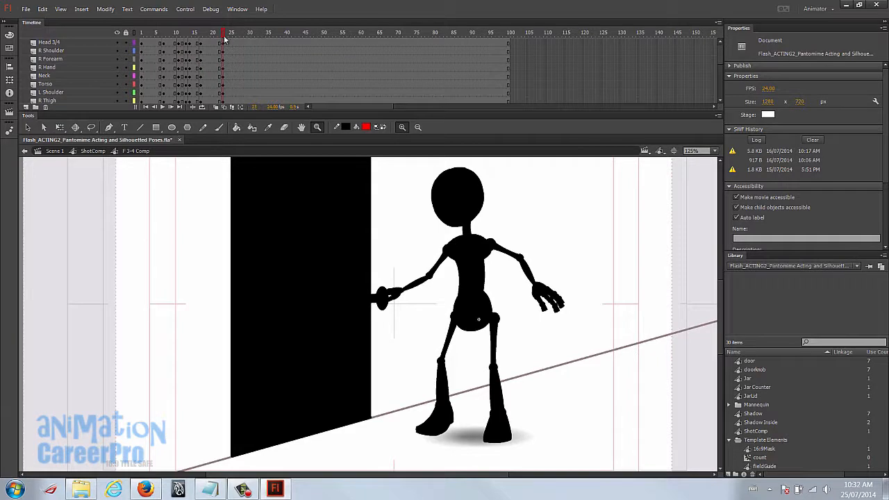
Step: Insert keyframes at frame 27 on all layers
left_click_drag(238, 42, 240, 96)
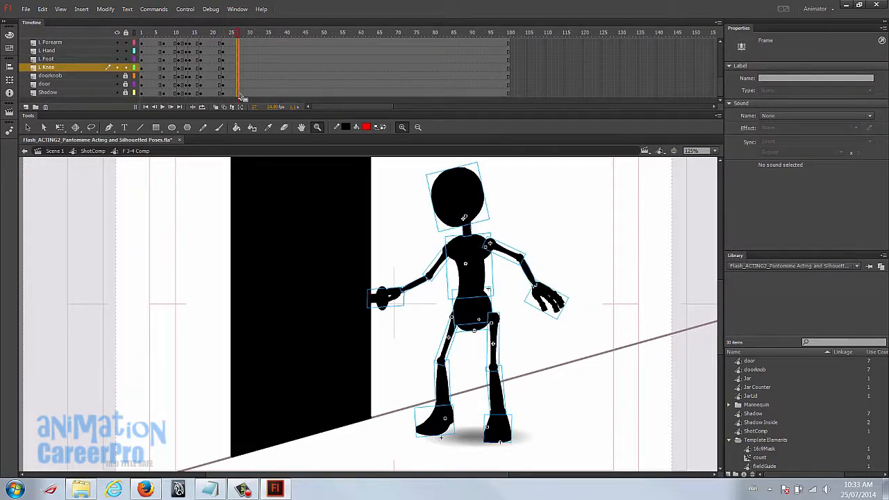
key("F6")
left_click_drag(435, 234, 423, 238)
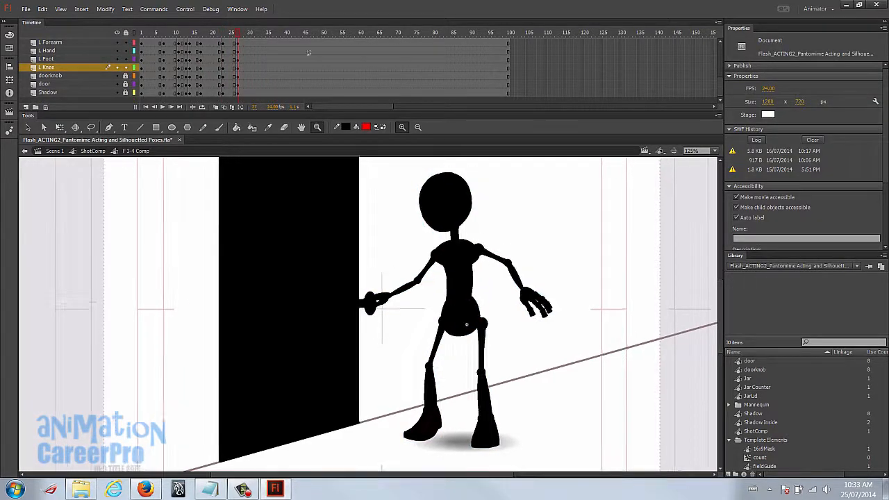
left_click_drag(236, 33, 234, 34)
Step: At frame 27, rotate the body above the knees toward the door and shift it closer to the door, with onion skinning on
left_click_drag(559, 169, 547, 164)
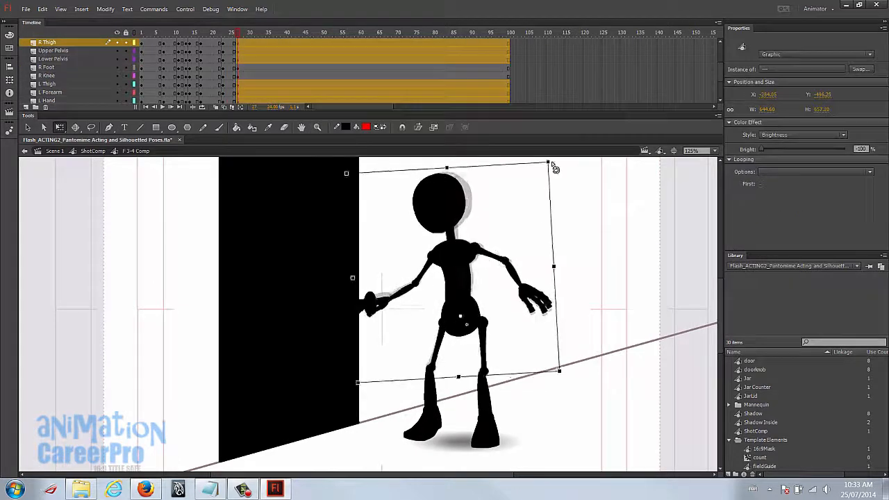
key("shift+Left")
key("shift+Left")
key("alt+shift+o")
key("Left")
key("Left")
key("Left")
key("Left")
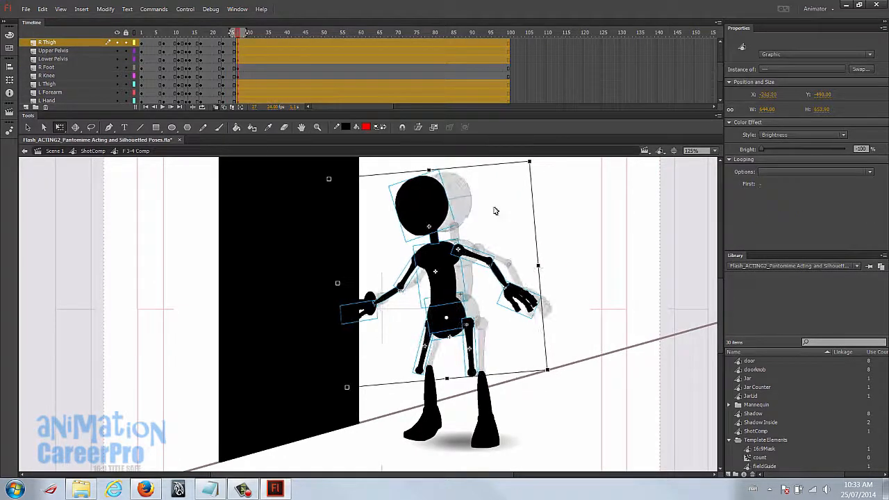
left_click(493, 211)
Step: Tilt the head further toward the door about its neck joint
left_click(438, 209)
key("ctrl+=")
left_click_drag(464, 171, 447, 170)
key("ctrl+minus")
Step: Bend the left arm at the elbow and reposition its forearm and hand on the doorknob, checking against the previous frame
left_click_drag(451, 300, 477, 238)
left_click(402, 281)
left_click(385, 304, "shift")
left_click_drag(339, 338, 373, 364)
left_click(408, 286, "shift")
left_click_drag(386, 330, 410, 301)
left_click_drag(359, 362, 330, 311)
left_click(409, 284, "shift")
left_click_drag(379, 292, 412, 269)
left_click_drag(342, 325, 354, 335)
left_click(402, 332)
left_click(232, 34)
left_click_drag(231, 34, 238, 34)
Step: Swing the whole right arm upward about its shoulder joint at frame 27
left_click(469, 265)
left_click(493, 282, "shift")
left_click(508, 305, "shift")
left_click_drag(518, 324, 543, 286)
left_click(239, 35)
Step: Bend the right arm at the elbow and wrist so the forearm and hand drop below the raised upper arm
left_click_drag(498, 251, 522, 280)
left_click_drag(550, 310, 489, 337)
left_click(490, 275, "shift")
left_click(473, 261, "shift")
left_click_drag(478, 291, 452, 260)
left_click_drag(501, 333, 479, 241)
left_click(518, 244)
left_click(489, 248)
left_click_drag(533, 306, 541, 305)
left_click(541, 305)
left_click_drag(240, 32, 238, 43)
left_click(418, 363)
left_click_drag(431, 386, 413, 386)
left_click(467, 378)
left_click_drag(477, 389, 462, 393)
left_click(481, 356)
key("ctrl+z")
key("ctrl+z")
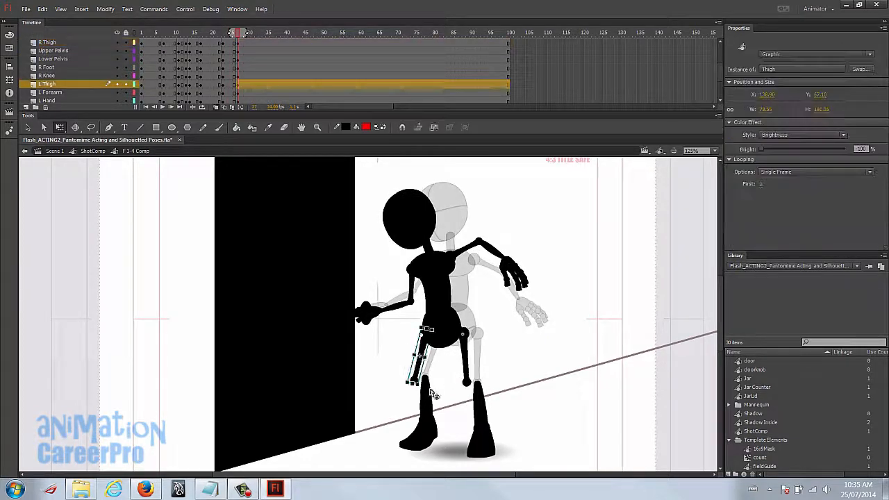
Step: Move both lower legs to the shifted thighs and rotate them so the knees connect while the feet stay planted
key("z")
left_click(427, 390)
key("v")
left_click_drag(376, 326, 355, 334)
key("q")
left_click_drag(369, 408, 399, 400)
left_click_drag(364, 354, 361, 353)
left_click_drag(474, 342, 453, 342)
left_click_drag(483, 407, 501, 401)
Step: Compare frame 27 with the preceding pose and lower the right arm so its forearm and hand hang further down
key("z")
left_click(244, 238, "alt")
left_click_drag(238, 35, 240, 36)
left_click_drag(509, 206, 441, 233)
key("v")
key("q")
left_click_drag(538, 208, 544, 248)
Step: Insert keyframes at frame 30 on all layers
left_click_drag(240, 36, 251, 40)
scroll(251, 53, "up", 1)
left_click(249, 43)
scroll(254, 70, "down", 3)
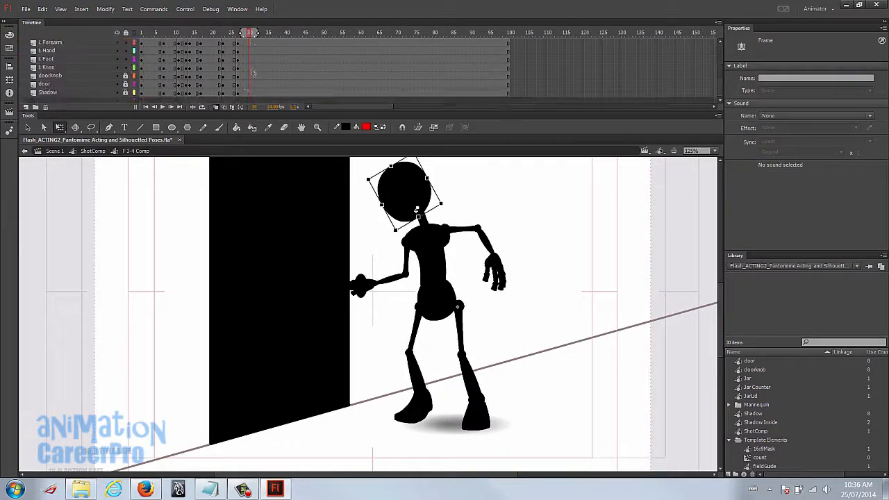
left_click(250, 93, "shift")
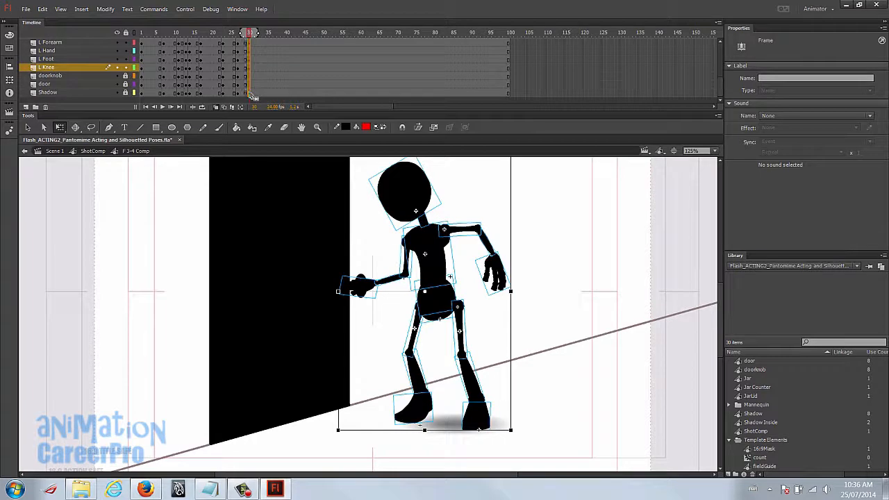
left_click(437, 300)
left_click(389, 221)
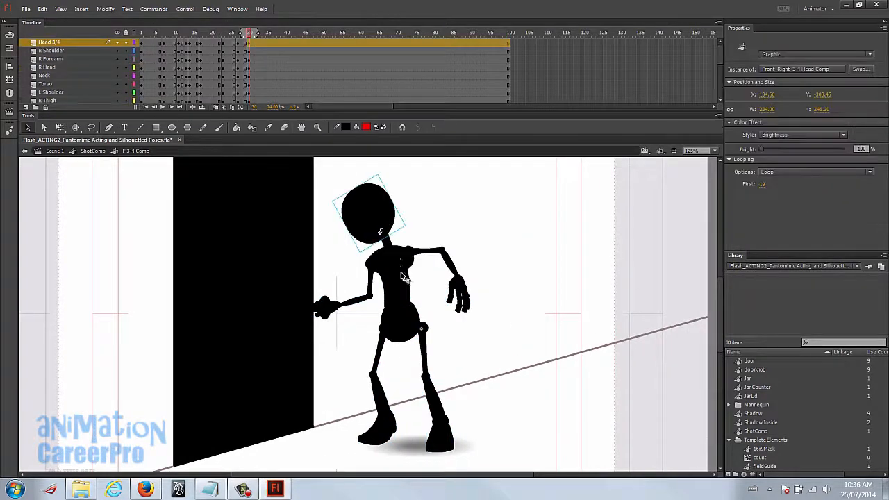
left_click(393, 252, "shift")
left_click(405, 285, "shift")
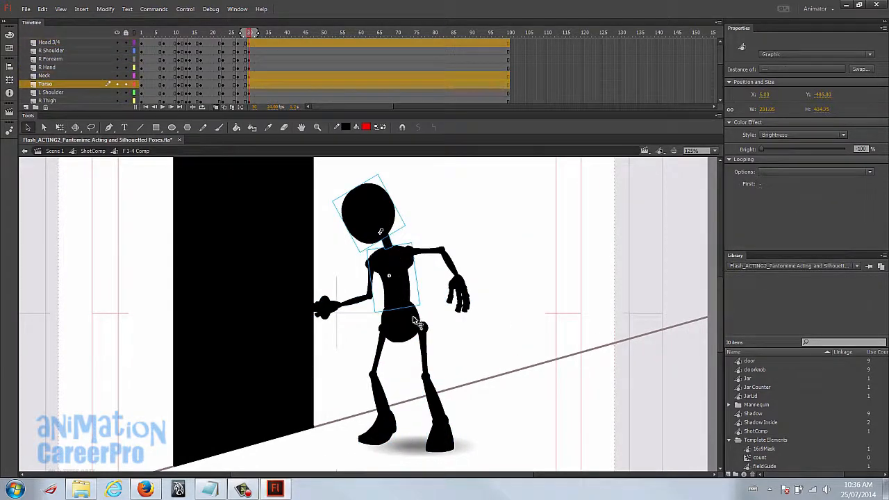
left_click(410, 323, "shift")
left_click(410, 320, "shift")
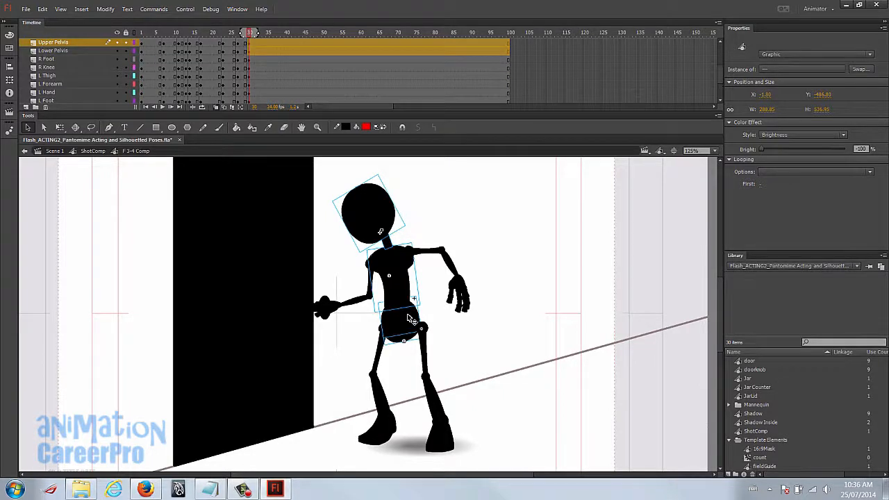
left_click(406, 202)
Step: At frame 30, skew the whole character slightly toward the door
left_click_drag(423, 301, 551, 457)
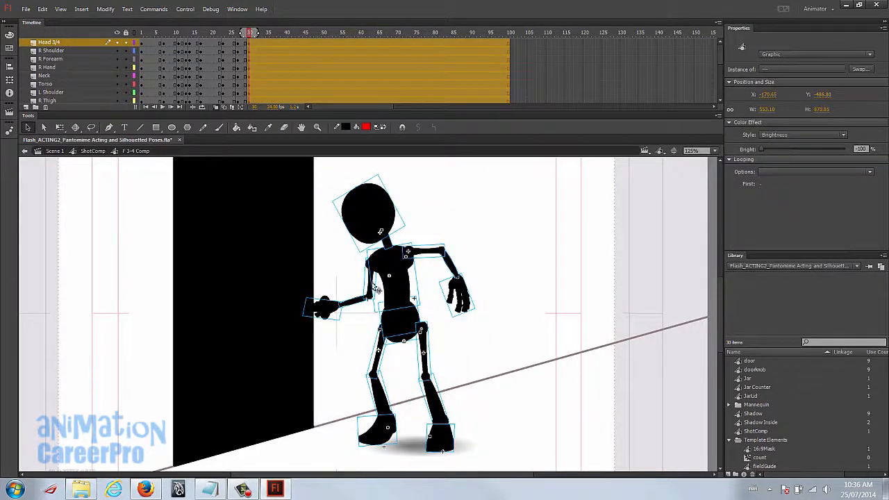
key("q")
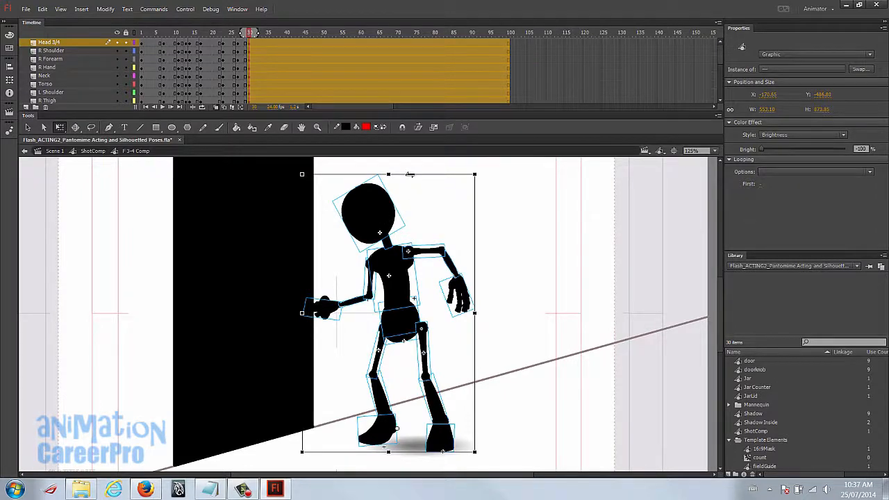
left_click_drag(409, 176, 407, 178)
Step: Move the left hand and forearm back onto the doorknob and align the upper arm with the elbow
key("z")
left_click(348, 305)
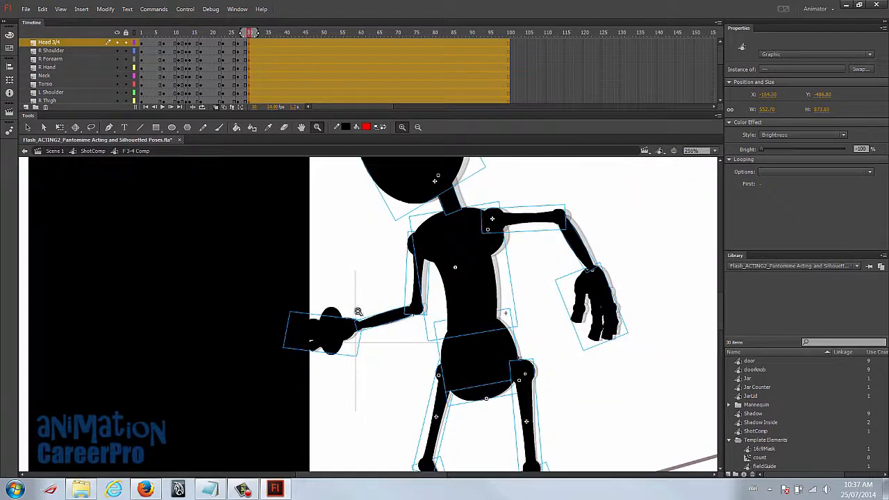
key("v")
left_click(352, 336)
left_click(352, 332)
left_click(382, 325, "shift")
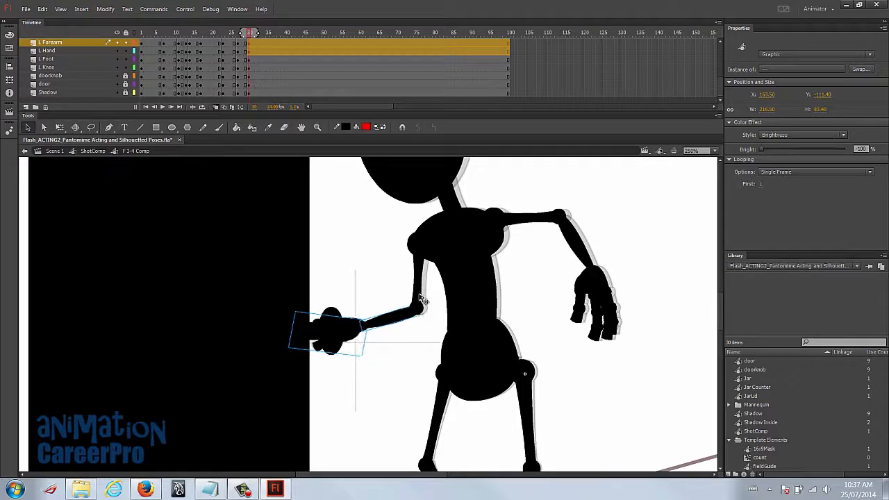
left_click(425, 306)
key("q")
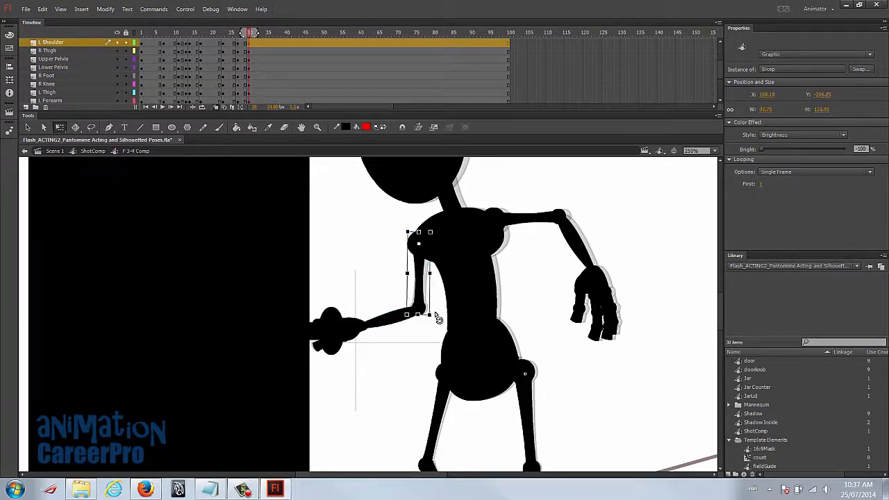
Step: Rotate the right hand outward at the wrist and compare frame 30 with the preceding frames
key("z")
left_click(423, 321, "alt")
left_click_drag(482, 334, 502, 310)
left_click_drag(251, 33, 248, 45)
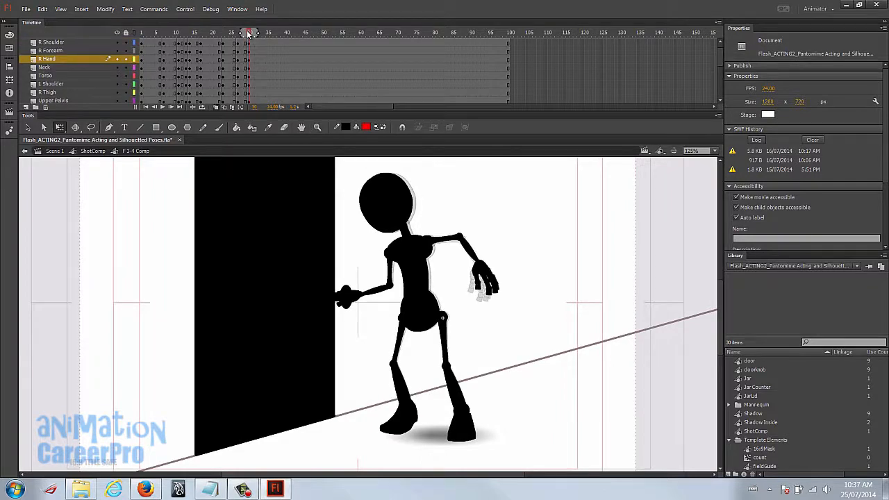
left_click_drag(249, 32, 250, 46)
Step: Tilt the head slightly further toward the door and review the motion from frame 1 to frame 30
left_click(373, 204)
left_click_drag(400, 167, 392, 169)
left_click(243, 39)
left_click(248, 39)
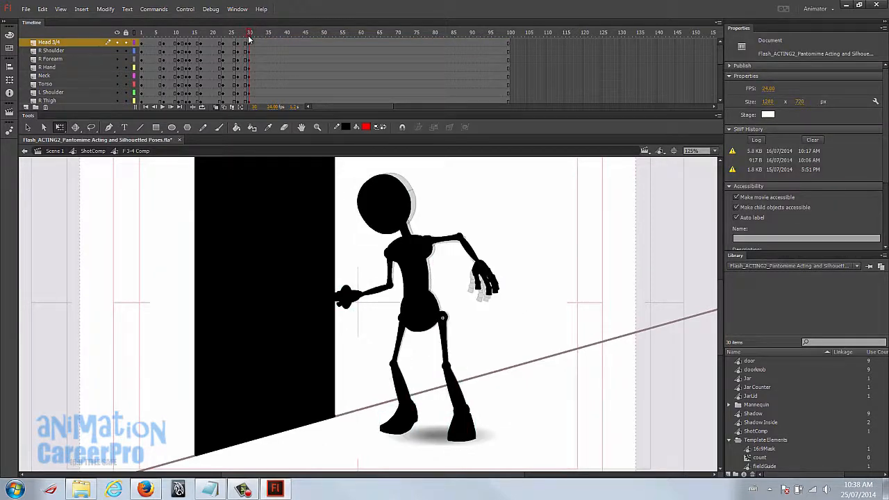
mouse_move(248, 38)
left_mouse_down()
mouse_move(220, 43)
mouse_move(249, 44)
left_mouse_up()
left_click(140, 33)
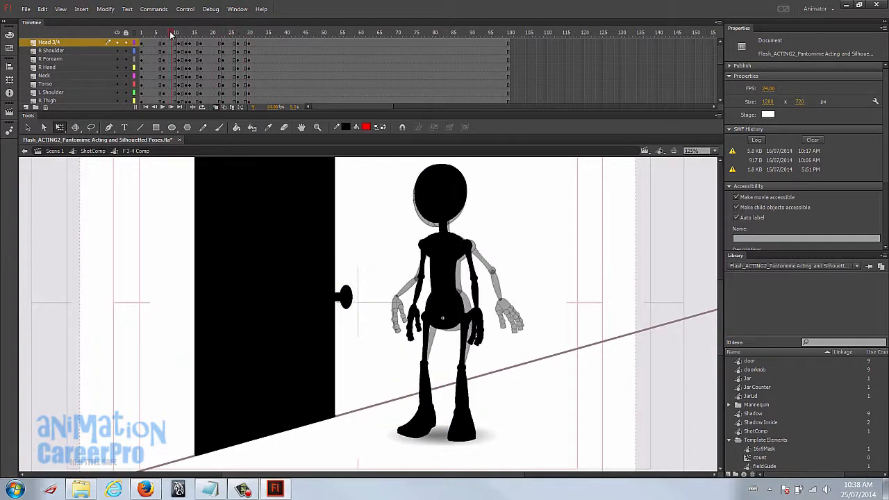
left_click_drag(147, 35, 250, 36)
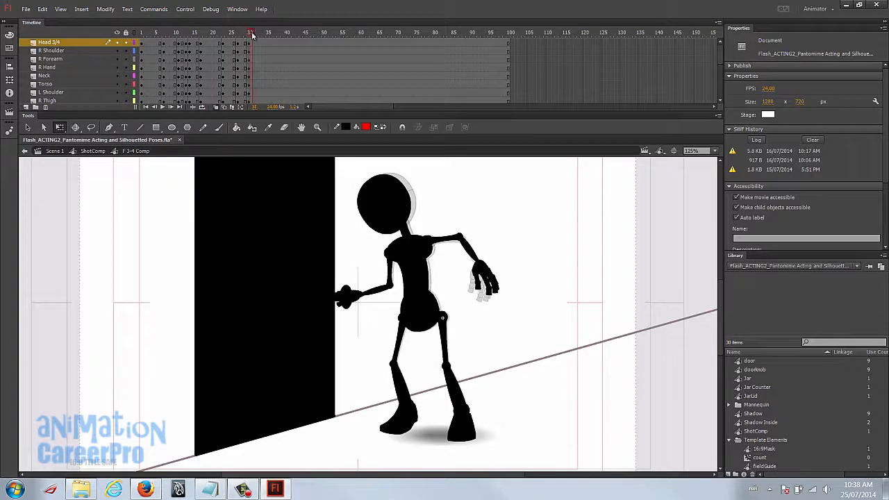
Step: Insert keyframes at frame 32 on all layers and swing the body above the knees, except the left forearm and hand, away from the door
left_click_drag(251, 37, 264, 78)
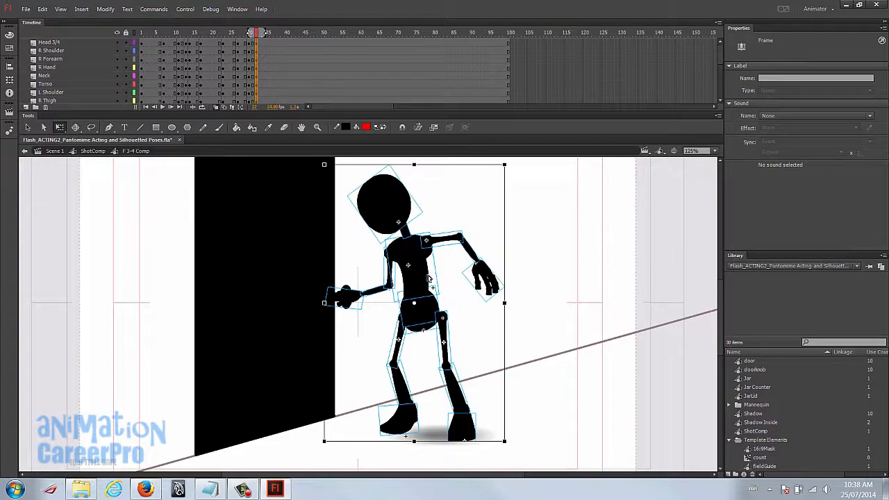
left_click(519, 277)
left_click_drag(355, 173, 510, 334)
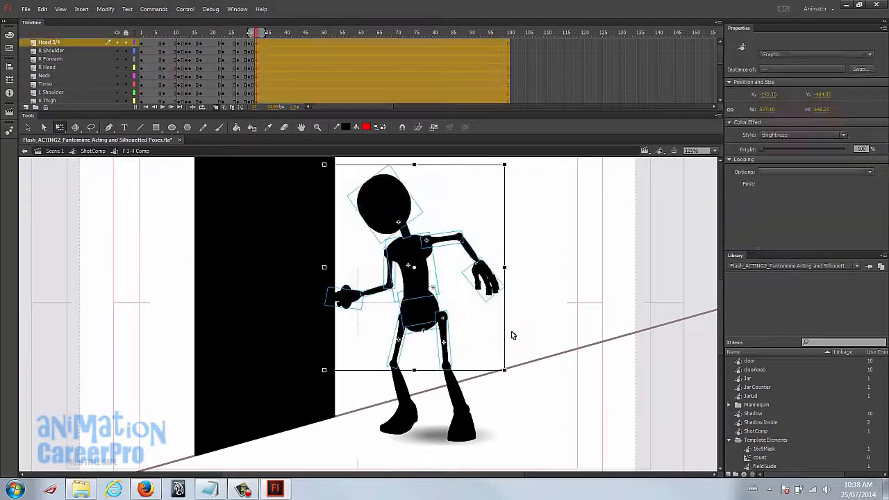
left_click(368, 294, "shift")
left_click(349, 298, "shift")
left_click_drag(425, 268, 421, 317)
left_click_drag(515, 165, 552, 200)
left_click_drag(435, 312, 460, 309)
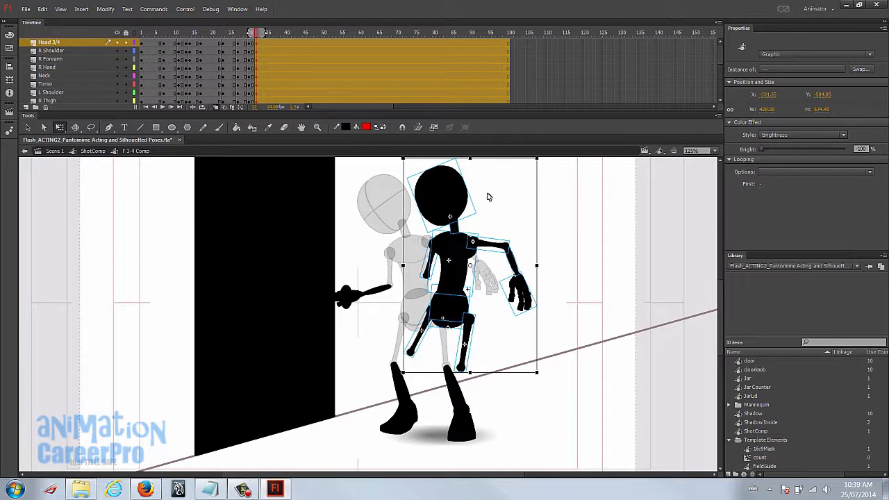
left_click(554, 200)
Step: Rotate the head and neck together away from the door about the base of the neck
left_click(458, 233)
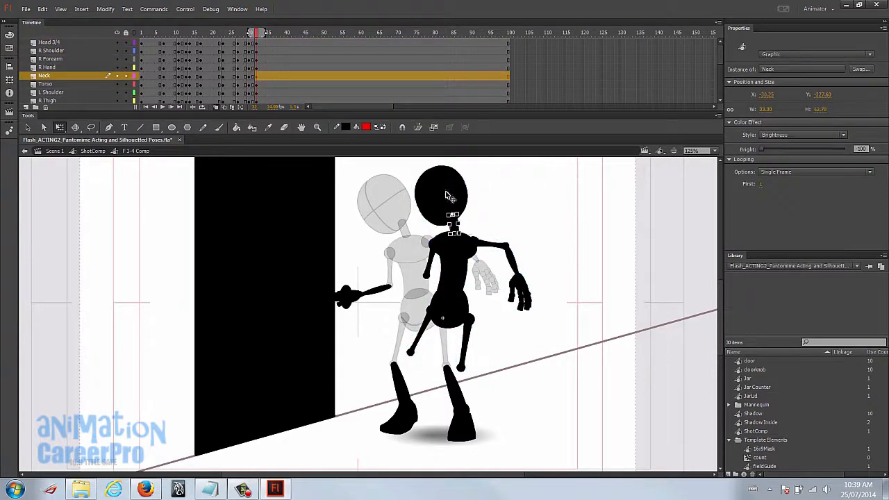
left_click(451, 207, "shift")
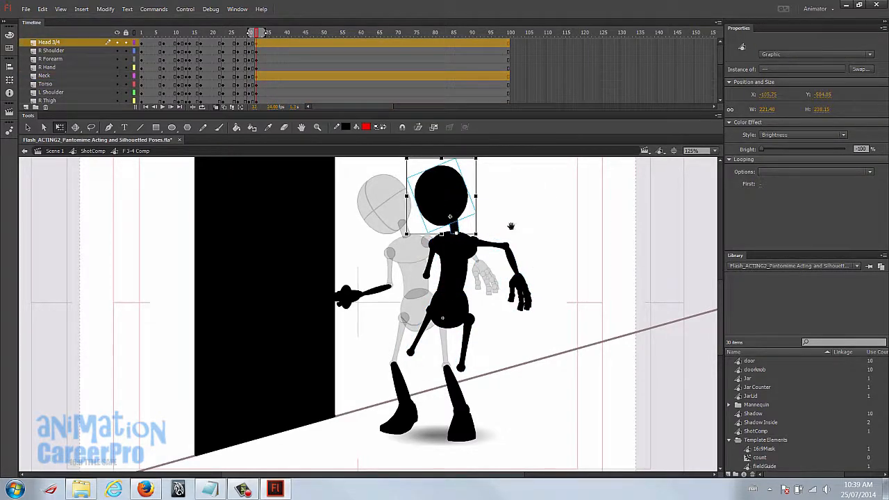
scroll(508, 210, "up", 1)
left_click_drag(488, 185, 518, 211)
Step: Swing the right arm outward away from the door, straightening the elbow and raising the forearm and hand to near horizontal
left_click(495, 262)
left_click(515, 279, "shift")
left_click(521, 306, "shift")
left_click_drag(540, 336, 564, 327)
left_click(498, 259, "shift")
left_click_drag(528, 288, 506, 257)
left_click_drag(557, 329, 587, 290)
left_click(563, 277)
left_click(589, 296)
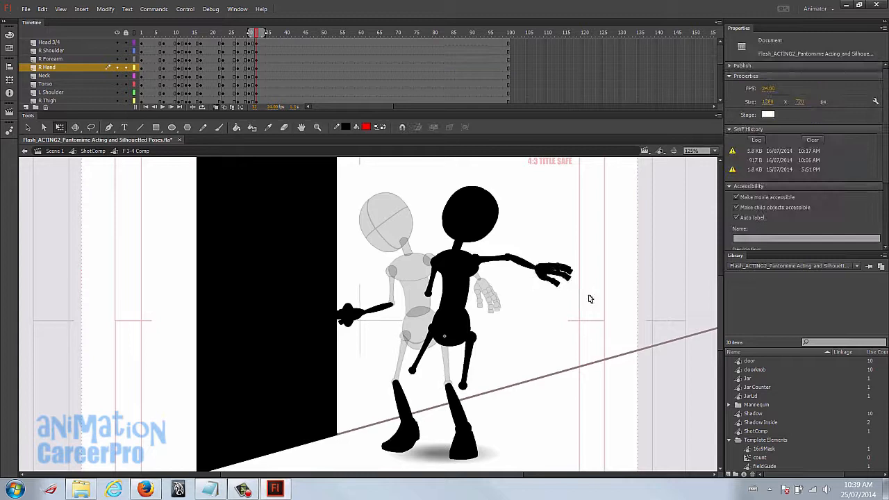
left_click(527, 267)
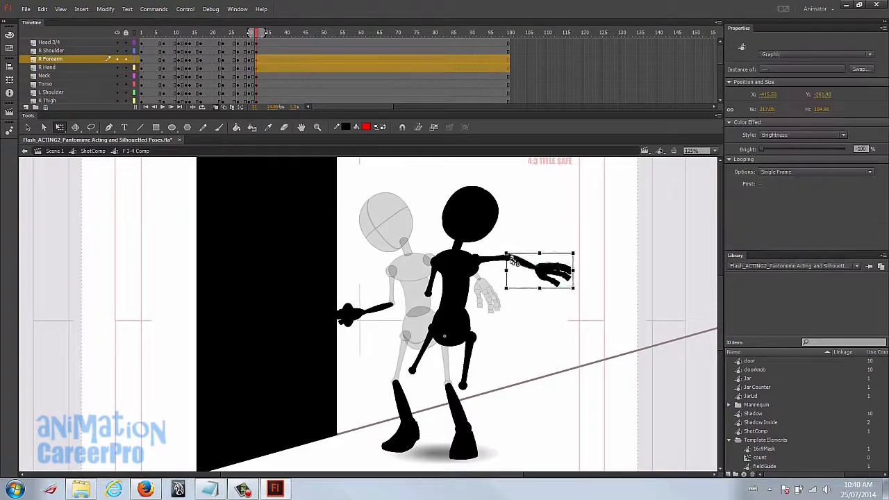
Step: Rotate the left upper arm about the shoulder so its elbow swings up toward the door
left_click(425, 276)
left_click_drag(414, 298, 420, 300)
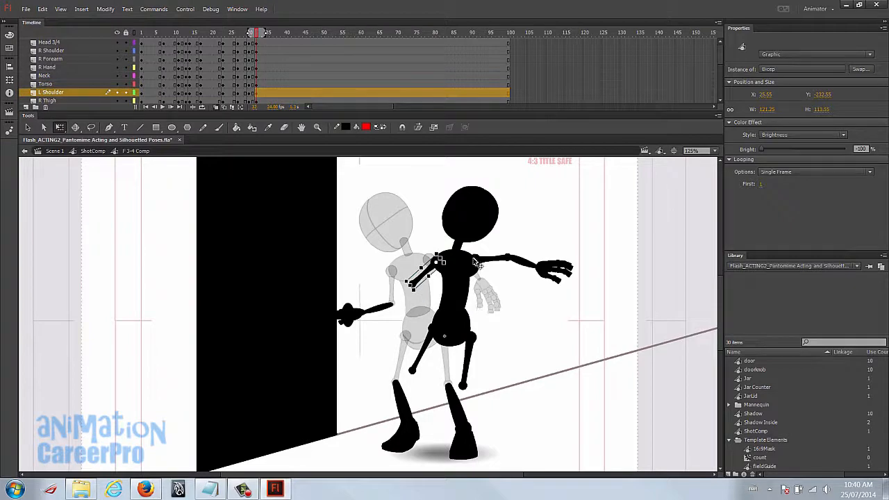
Step: Try a red brush stroke for the line of action through the whole body and undo it
key("b")
left_click_drag(489, 169, 419, 412)
key("ctrl+z")
Step: Set the torso's first frame to 3 and tilt the upper body slightly further away from the door
key("v")
left_click(463, 287)
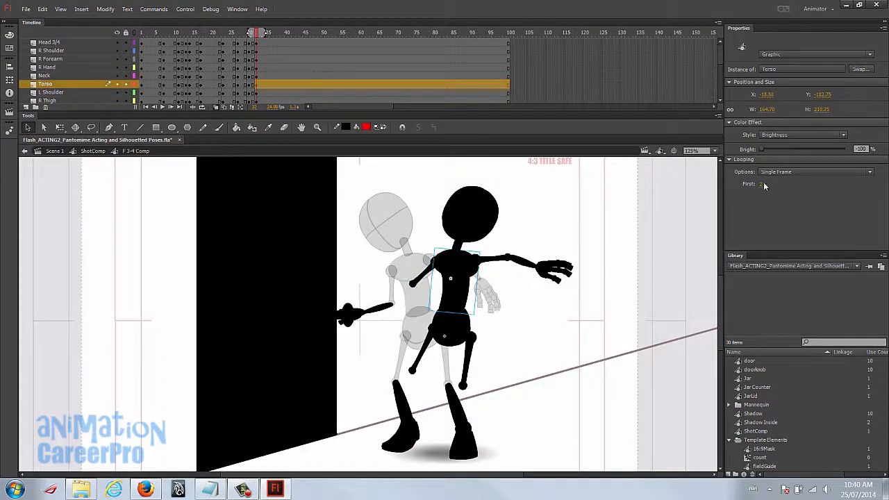
left_click(762, 185)
type("3")
key("Return")
key("q")
mouse_move(596, 172)
left_mouse_down()
mouse_move(401, 294)
mouse_move(607, 193)
mouse_move(601, 182)
left_mouse_up()
Step: Rotate the left upper arm and forearm into a nearly straight arm reaching from the shoulder to the gripping hand
left_click(378, 253)
left_click(427, 274)
left_click_drag(420, 289, 370, 317)
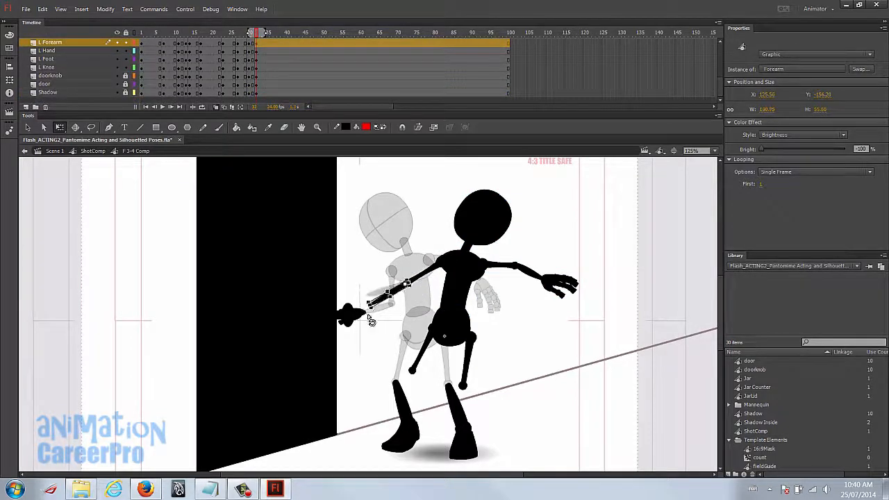
Step: Rotate the right thigh and the left shin so the thighs and shins reconnect at both knees
key("ctrl+2")
key("v")
left_click_drag(496, 226, 355, 359)
left_click(361, 305, "shift")
left_click_drag(389, 310, 406, 286)
left_click(392, 349, "ctrl")
key("q")
left_click(438, 329)
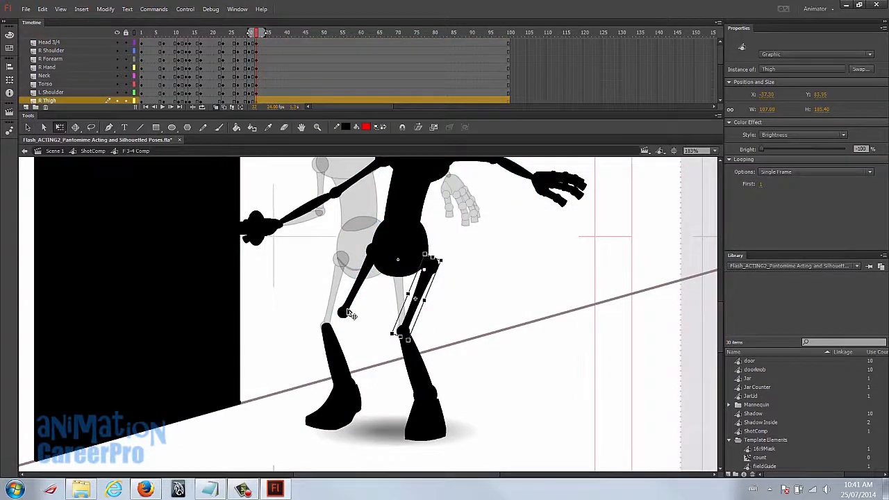
left_click(352, 345)
left_click_drag(375, 390, 360, 401)
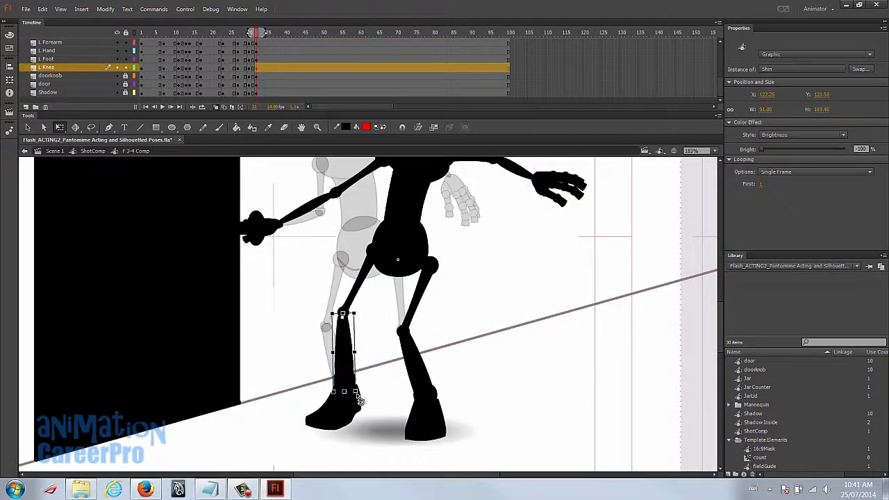
left_click_drag(259, 50, 254, 53)
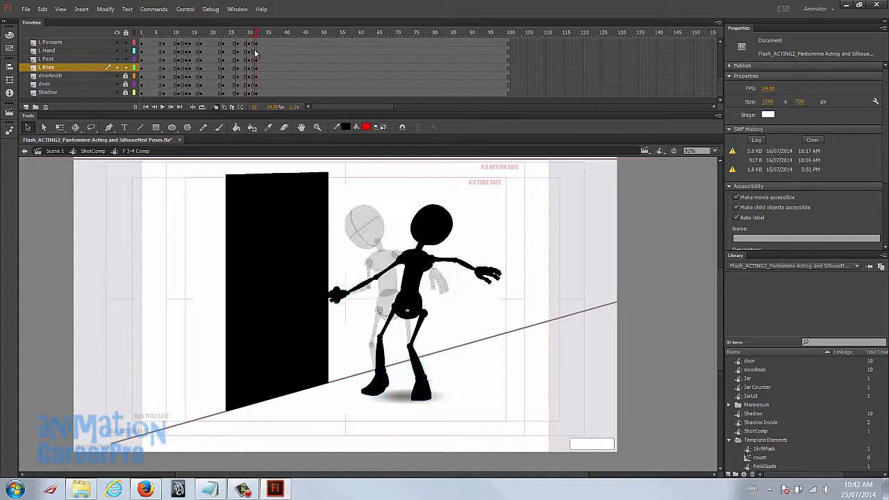
Step: Sketch temporary red brush lines of action through the head, body, leg and outstretched arms, removing them again
key("b")
left_click_drag(472, 181, 427, 241)
left_click_drag(411, 284, 421, 399)
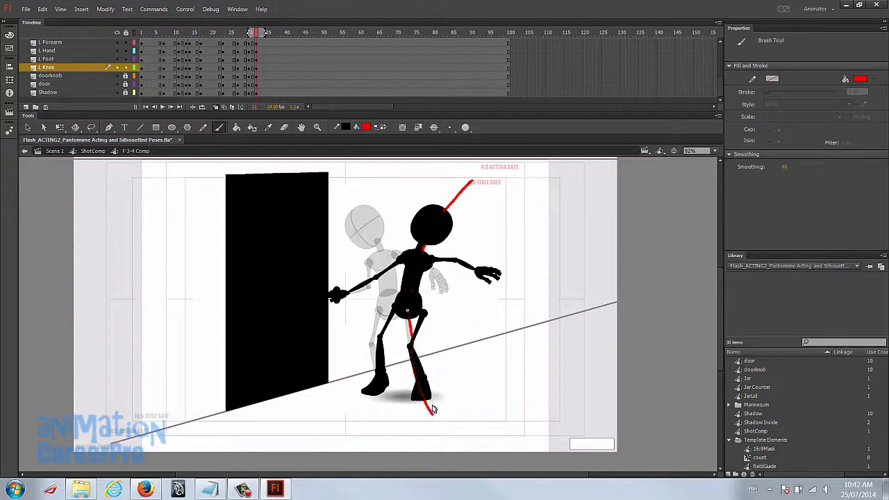
left_click_drag(495, 261, 496, 264)
left_click_drag(325, 293, 369, 281)
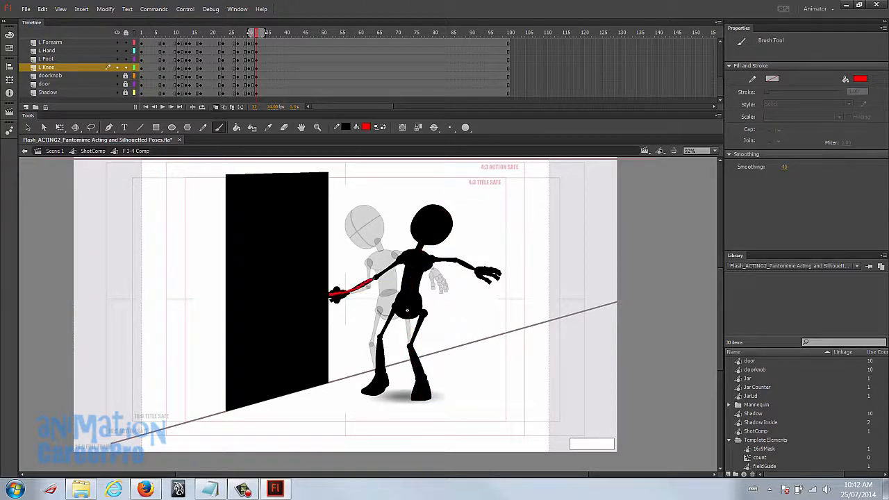
left_click_drag(416, 251, 496, 261)
Step: Rotate the whole right arm slightly upward about the shoulder
key("v")
left_click(432, 263)
key("q")
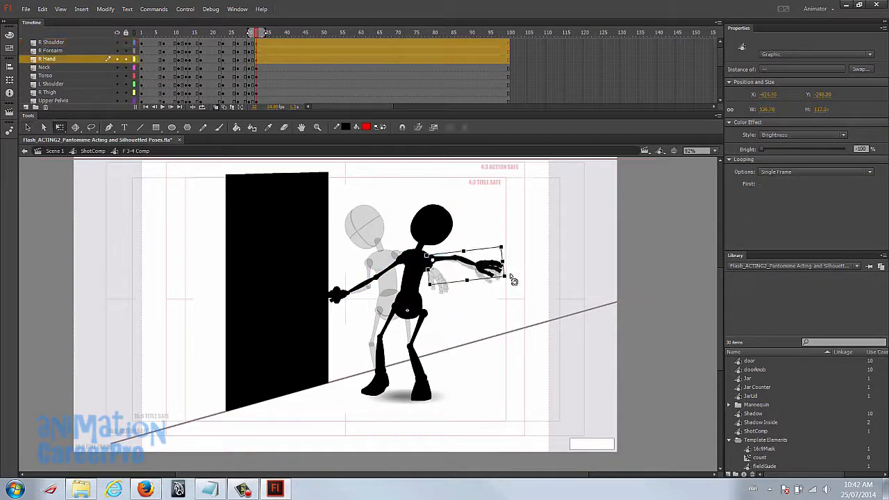
left_click_drag(514, 278, 512, 268)
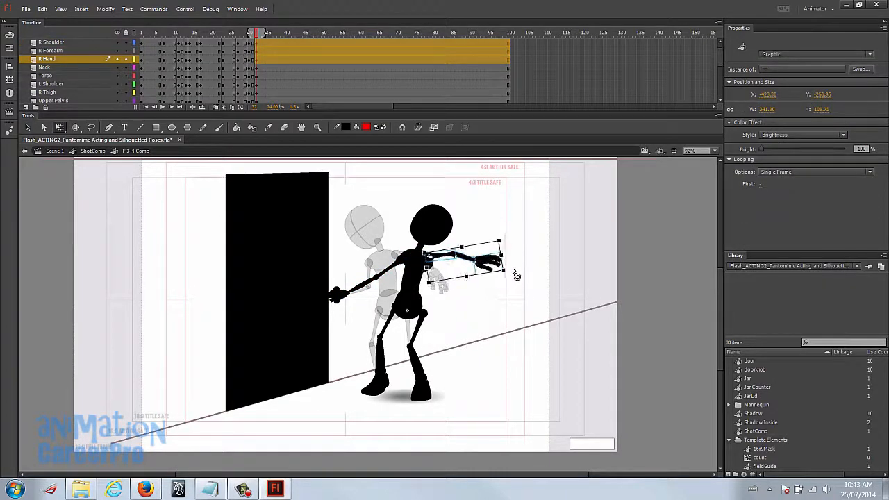
left_click(515, 260)
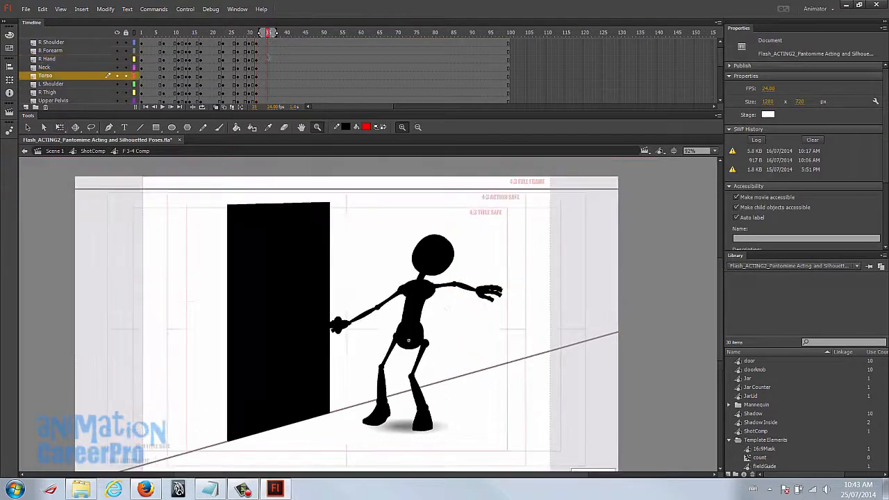
Step: Turn off onion skinning and play the animation from frame 1 through the pull-back pose at frame 32
left_click(218, 107)
left_click(143, 33)
key("Return")
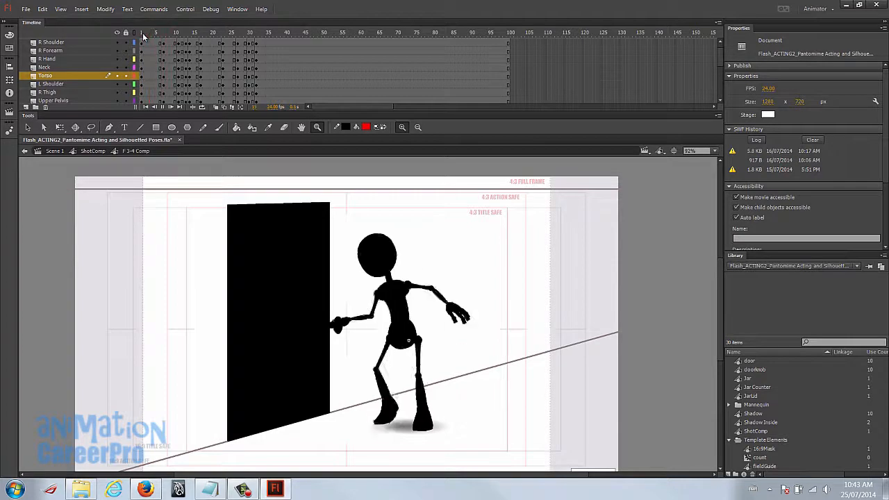
left_click(258, 44)
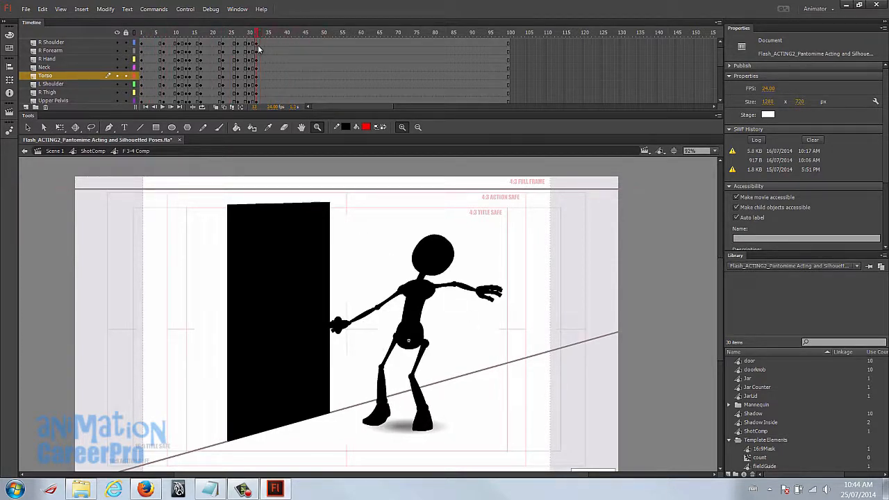
Step: Insert keyframes at frame 38 on all layers and lean the figure, except the left hand, slightly further from the door
left_click(273, 39)
left_click_drag(275, 36, 279, 96)
key("F6")
scroll(276, 49, "up", 1)
left_click_drag(323, 225, 464, 443)
key("q")
left_click_drag(413, 306, 361, 431)
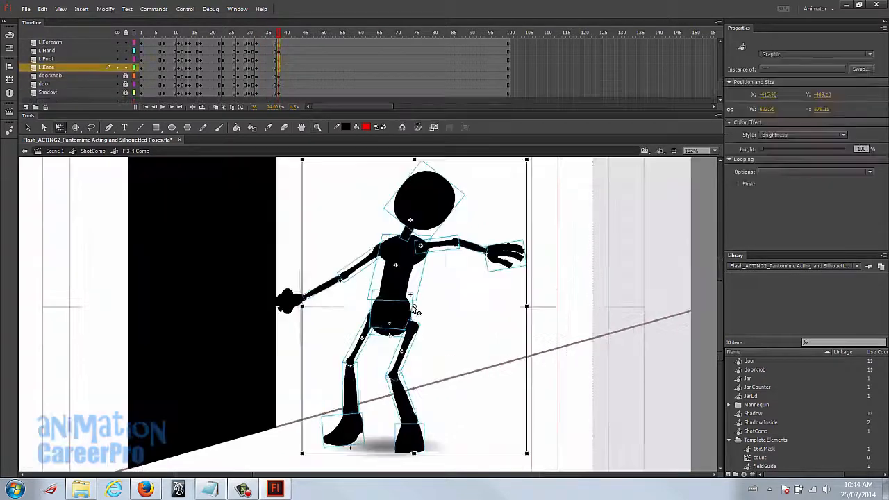
left_click_drag(441, 159, 449, 159)
Step: Adjust the left forearm and upper arm so the arm stays joined between the shoulder and the hand on the knob
left_click(333, 302, "ctrl")
left_click(361, 286)
left_click(406, 264)
left_click(389, 268)
left_click(408, 264)
left_click_drag(408, 264, 387, 267)
left_click(412, 297)
Step: Rotate the head slightly about the base of the neck
left_click_drag(623, 235, 452, 343)
left_click(441, 229)
left_click_drag(483, 209, 485, 211)
Step: Rotate the right arm about the shoulder and raise the forearm and hand slightly about the elbow
left_click(425, 307)
left_click(486, 310, "shift")
left_click(539, 322, "shift")
left_click_drag(484, 326, 390, 309)
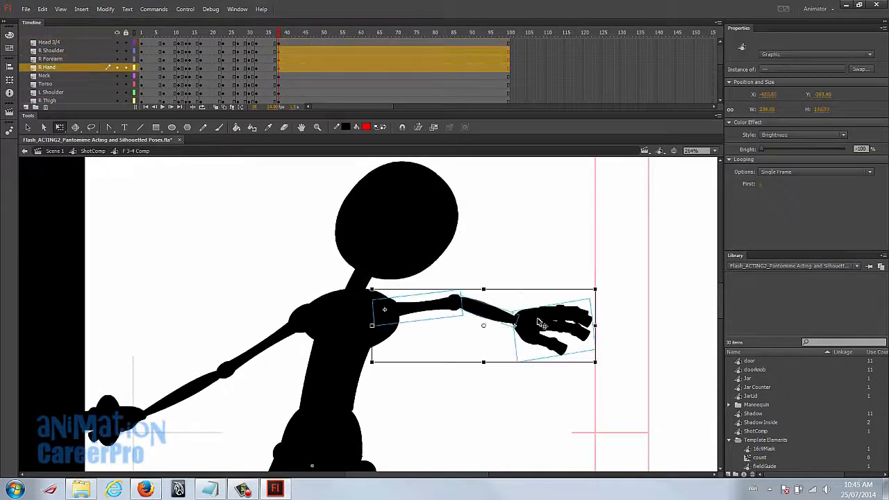
left_click(425, 306, "shift")
left_click_drag(524, 326, 454, 300)
left_click_drag(607, 299, 599, 282)
left_click(586, 298)
Step: Turn on onion skinning and insert keyframes at frame 46 on all layers
key("z")
left_click(476, 317, "alt")
left_click_drag(279, 33, 275, 68)
left_click(216, 107)
left_click(308, 42)
key("v")
scroll(318, 61, "down", 5)
left_click(309, 93, "shift")
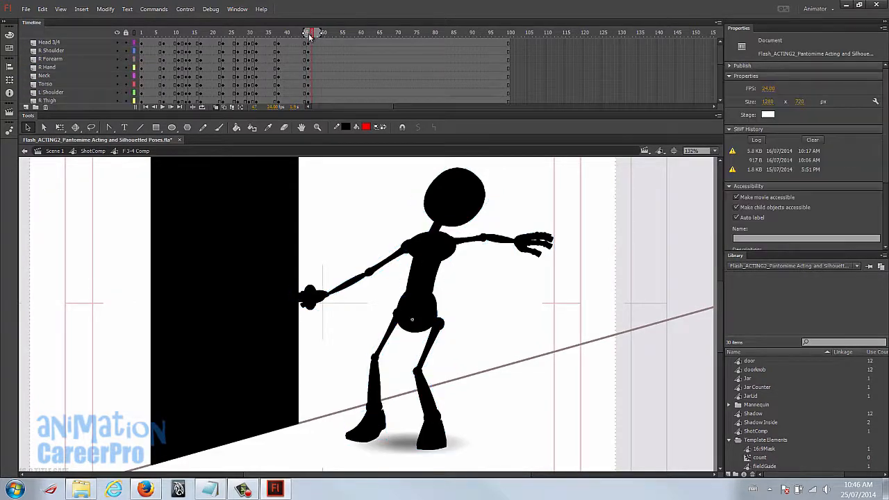
left_click_drag(312, 36, 310, 36)
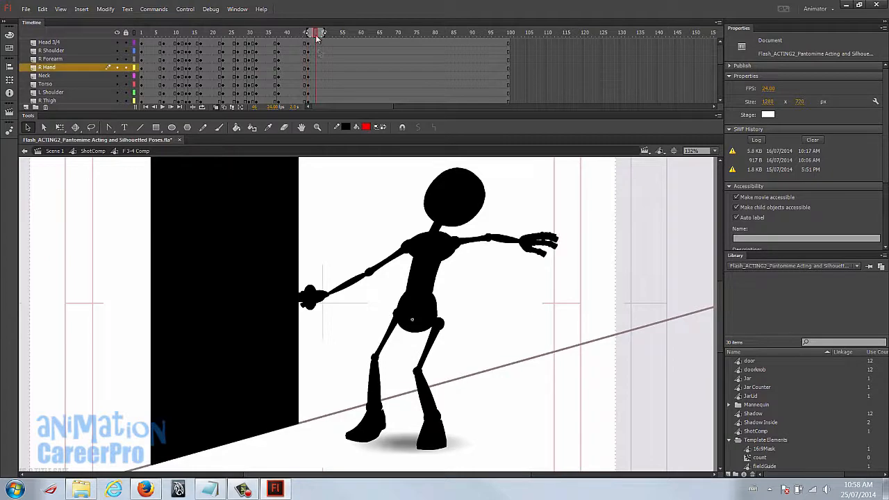
Step: Insert keyframes at frame 48 on all layers and rotate the upper body toward the door about the pelvis
left_click(318, 43)
scroll(318, 62, "down", 3)
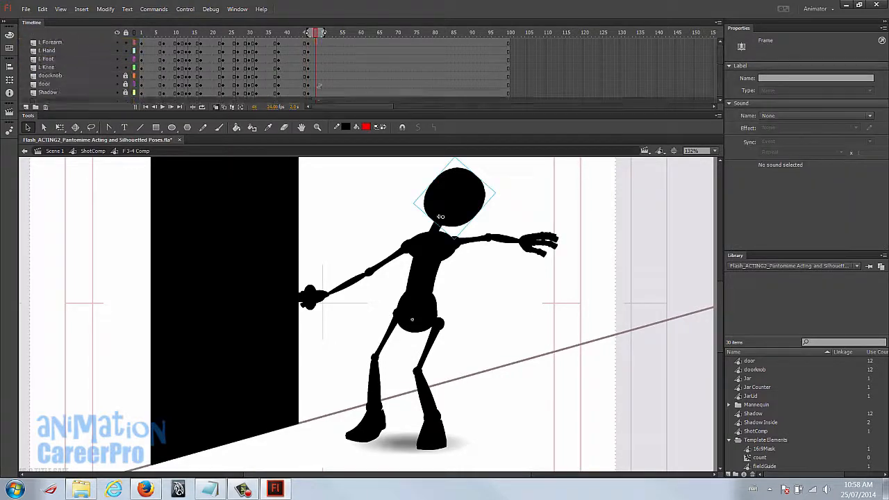
left_click(316, 95, "shift")
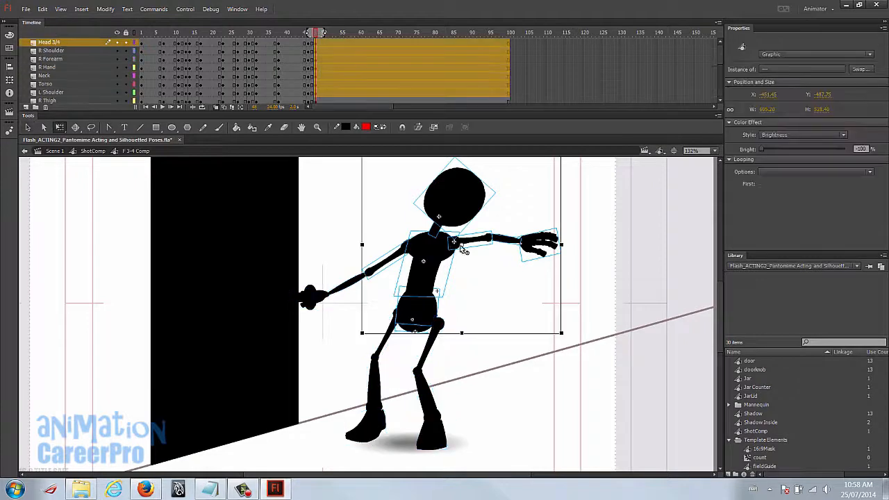
left_click_drag(462, 243, 418, 313)
left_click_drag(569, 338, 558, 277)
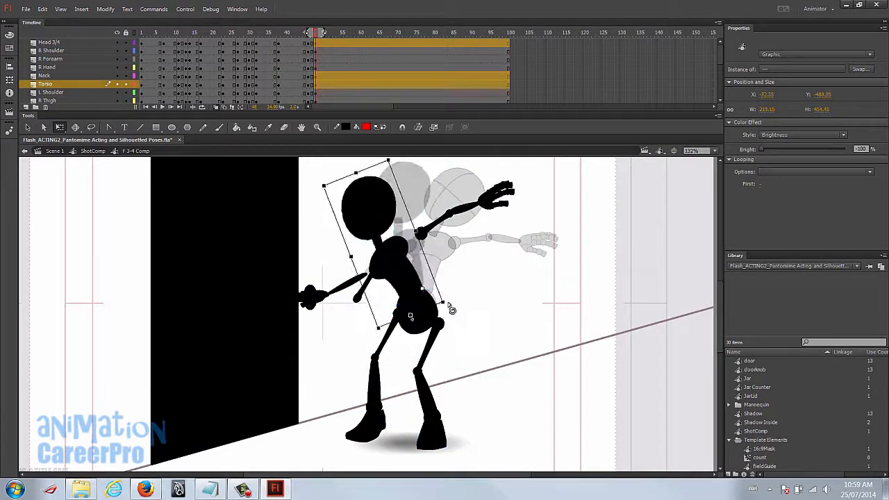
Step: Bend the torso, neck and head further toward the door about the waist
left_click_drag(450, 307, 437, 319)
left_click(421, 307, "shift")
left_click(421, 321, "shift")
Step: Rejoin the left upper arm to the shoulder and rotate it so the elbow drops below the hand
left_click(377, 306)
left_click_drag(361, 292, 342, 295)
left_click(346, 285)
key("ctrl+equal")
left_click_drag(399, 263, 387, 310)
left_click_drag(331, 343, 320, 303)
Step: Rotate the left forearm and open hand so the hand rests above the doorknob
left_click(321, 301)
left_click_drag(258, 279, 271, 253)
left_click(315, 232)
left_click(309, 258)
Step: Rejoin the right arm to the torso and swing it downward about the shoulder
key("z")
left_click(405, 319)
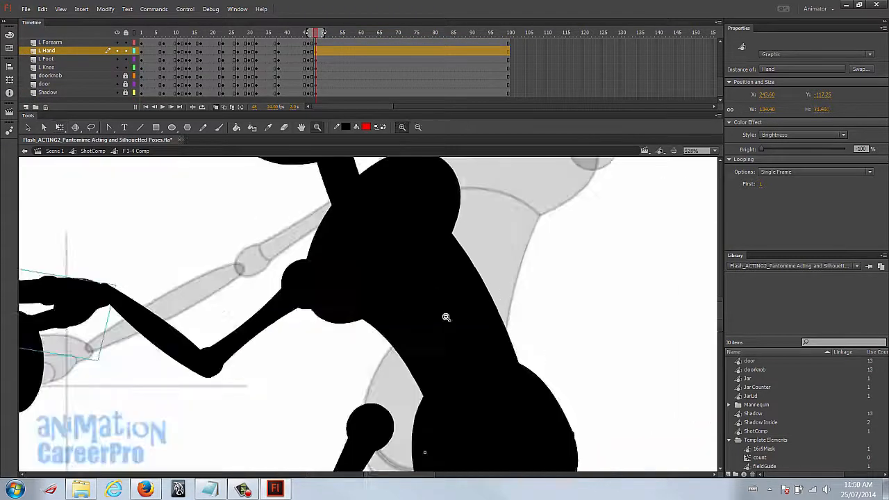
left_click(406, 312, "alt")
left_click(409, 298, "alt")
key("v")
left_click(392, 295)
key("q")
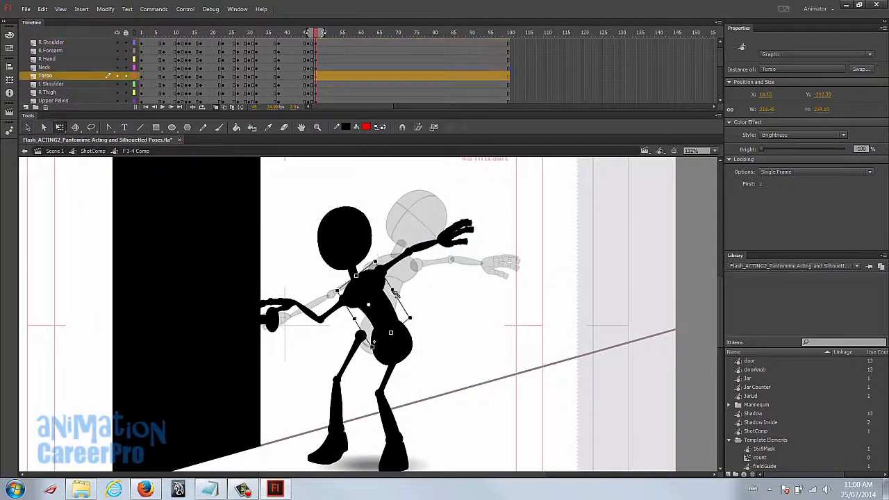
left_click_drag(396, 227, 445, 257)
left_click_drag(426, 247, 378, 274)
left_click_drag(484, 209, 500, 248)
left_click_drag(431, 264, 381, 275)
left_click_drag(490, 242, 484, 323)
Step: Rotate the right forearm and hand about the elbow so they hang downward beside the hip
left_click(404, 288, "shift")
left_click_drag(480, 352, 445, 343)
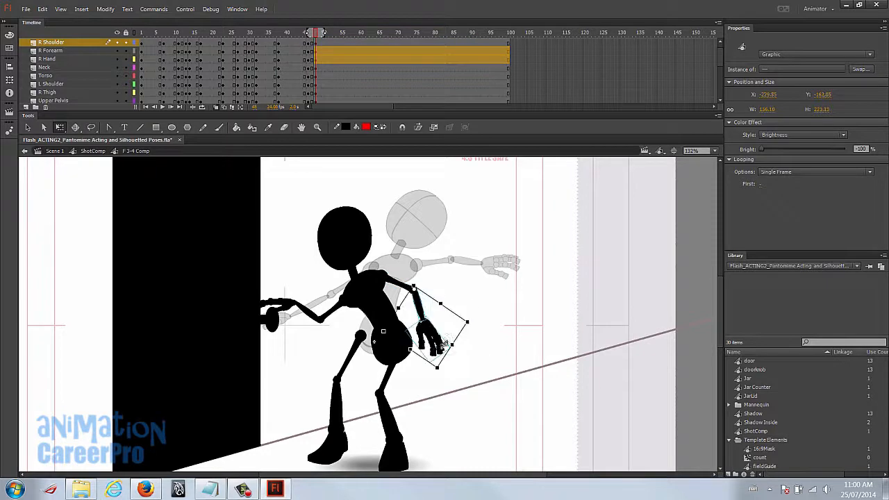
left_click(475, 293)
Step: Shift the pelvis back away from the door and move the right thigh with it, joining the hip
left_click_drag(401, 361, 427, 303)
left_click_drag(419, 311, 431, 311)
left_click(417, 351, "ctrl")
left_click_drag(428, 356, 447, 353)
left_click_drag(384, 326, 402, 322)
Step: Rotate the right shin so it connects the right knee to the planted foot
left_click(416, 250)
key("q")
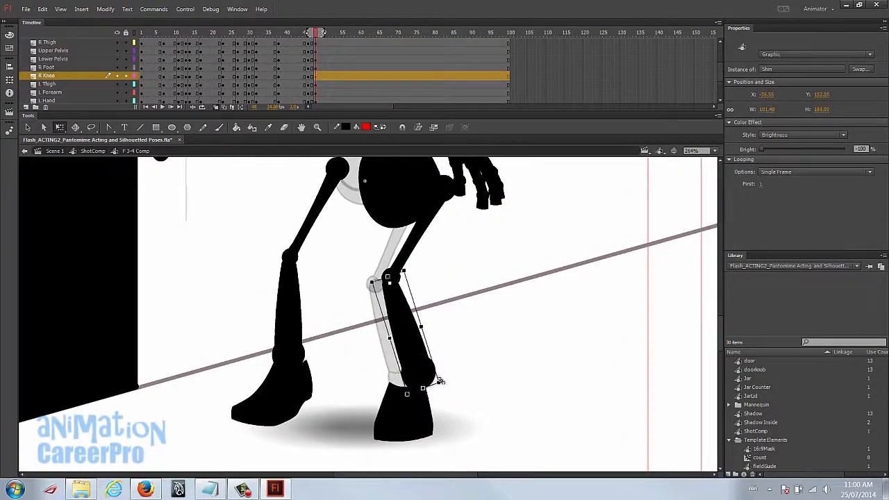
left_click_drag(438, 385, 426, 392)
Step: Rotate the left thigh and shin so the leg rejoins the shifted pelvis and the left foot
left_click_drag(364, 239, 392, 285)
left_click_drag(352, 243, 372, 271)
left_click_drag(352, 344, 310, 343)
left_click_drag(333, 419, 341, 417)
left_click(325, 305, "ctrl+alt")
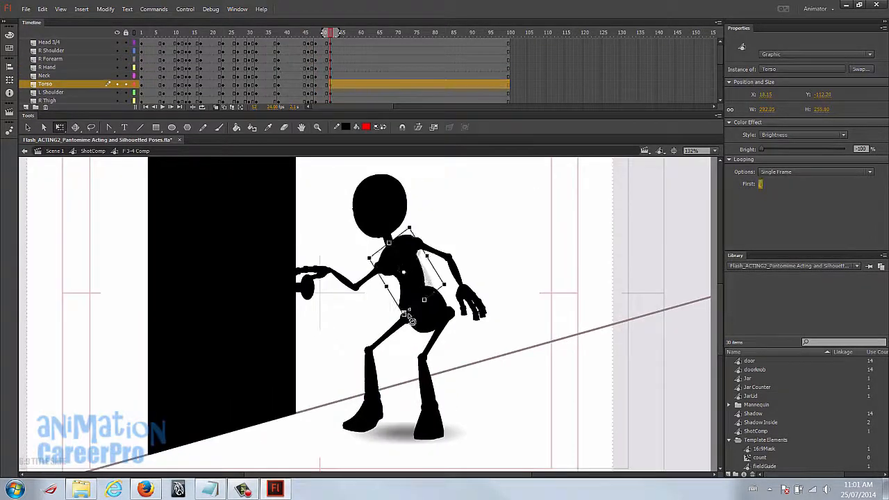
Step: At frame 52, hunch the torso, neck and head down toward the door about the waist and adjust the head
left_click_drag(408, 312, 415, 290)
left_click(385, 229, "shift")
left_click(390, 241, "shift")
left_click_drag(397, 242, 424, 300)
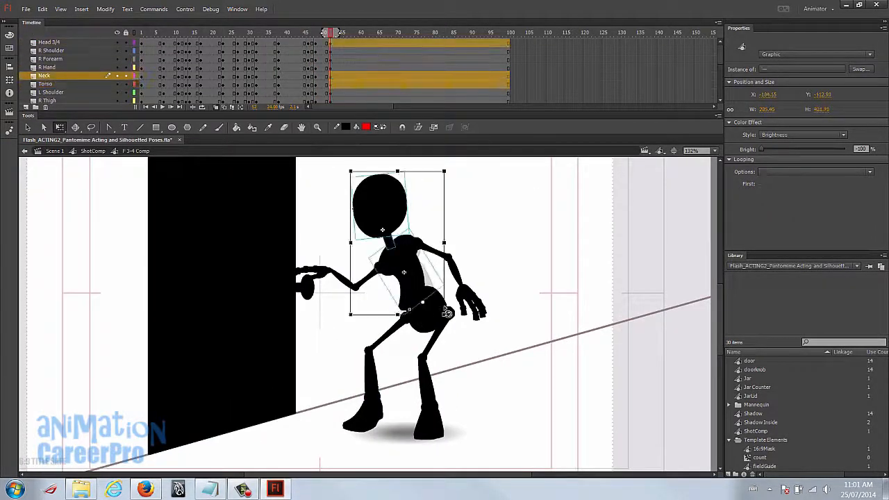
left_click_drag(445, 173, 397, 211)
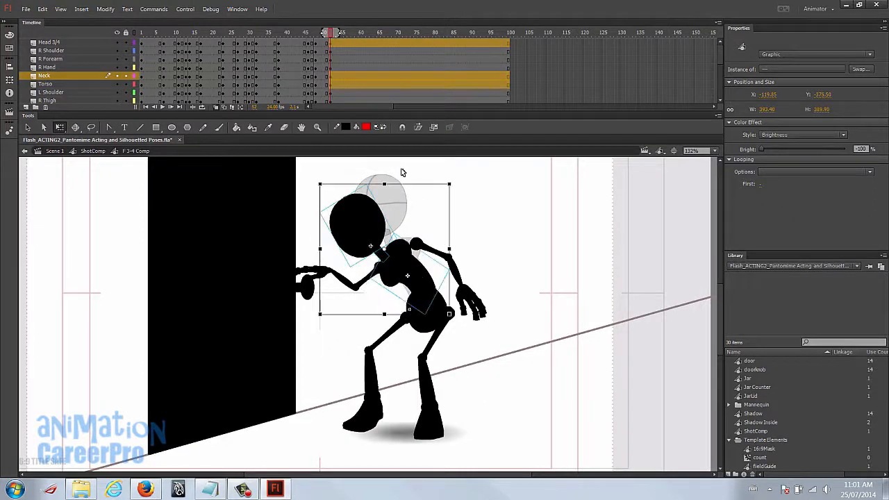
left_click(372, 226)
left_click(387, 256, "ctrl")
Step: Turn the left hand downward onto the left knee and place the right hand on the right knee
left_click(361, 313)
left_click(340, 249, "shift")
left_click_drag(239, 171, 334, 182)
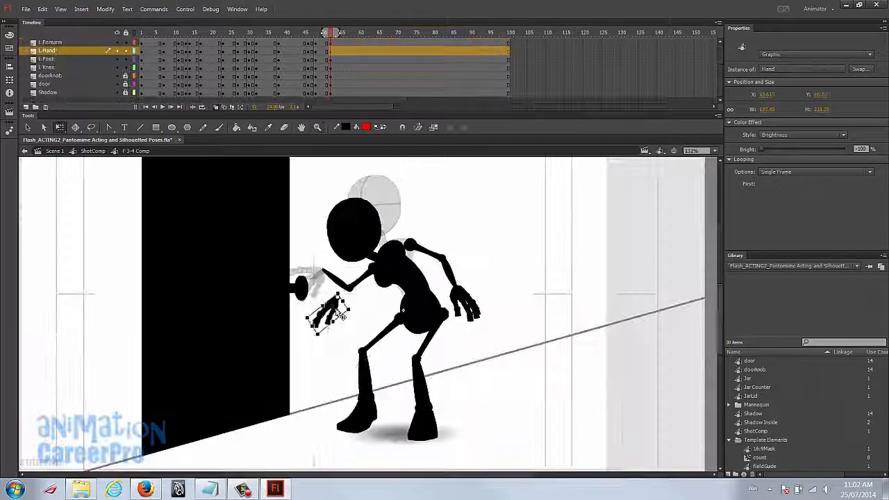
left_click_drag(342, 316, 375, 352)
left_click_drag(467, 303, 430, 355)
Step: Move the right upper arm and forearm in to the shoulder of the hunched torso
left_click(429, 252)
left_click(443, 261, "shift")
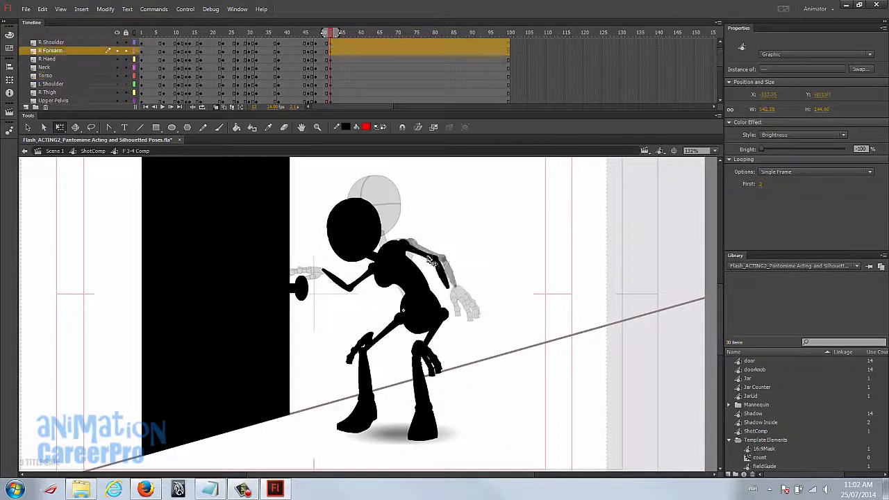
left_click(432, 267)
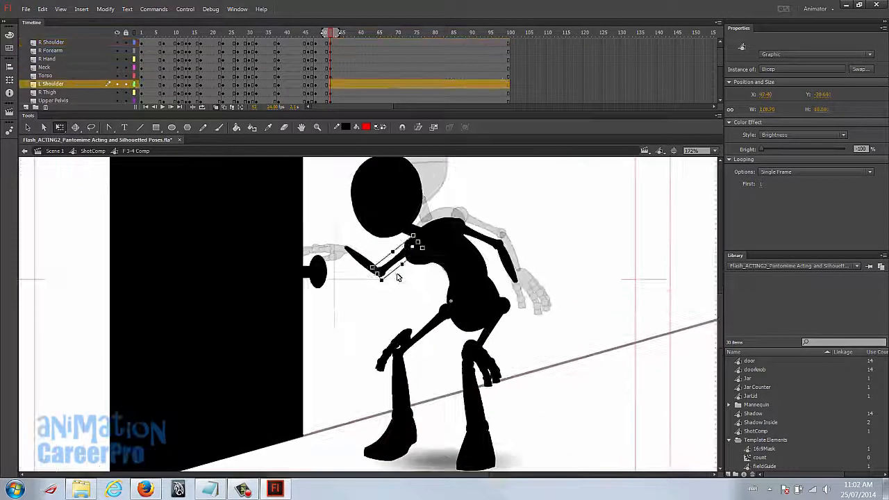
Step: Rotate the left upper arm down and join the left forearm between the elbow and the hand on the knee
left_click_drag(361, 259, 399, 316)
left_click(340, 249)
left_click_drag(339, 250, 393, 336)
left_click_drag(384, 297, 399, 318)
key("z")
left_click(435, 313)
key("v")
mouse_move(320, 351)
left_mouse_down()
mouse_move(307, 297)
mouse_move(307, 366)
mouse_move(317, 353)
left_mouse_up()
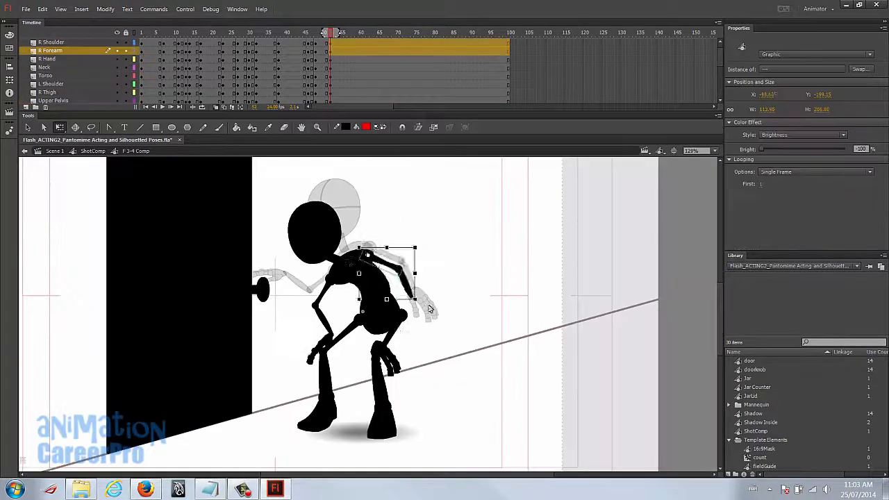
Step: Rotate the right upper arm and forearm so the bent arm reaches from the shoulder to the hand on the knee
left_click_drag(430, 309, 429, 343)
left_click(420, 322)
key("z")
left_click(366, 313)
key("v")
key("q")
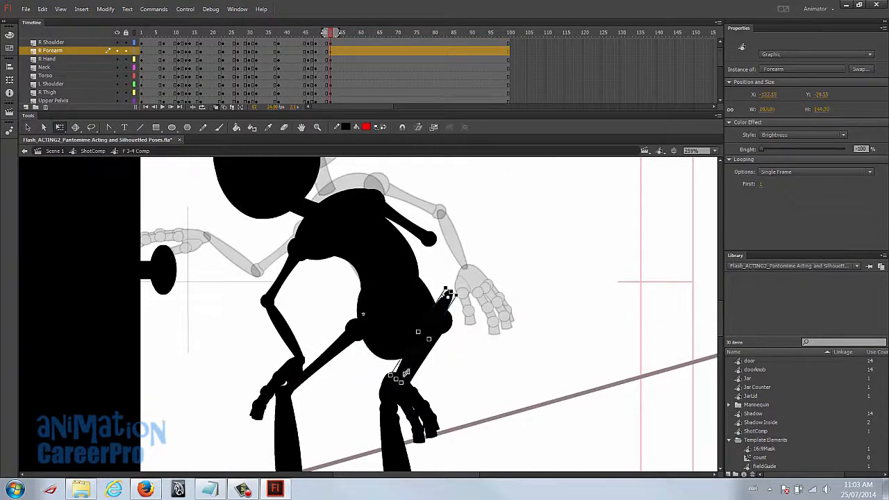
left_click(425, 240)
left_click_drag(429, 241, 445, 281)
left_click(442, 293)
left_click_drag(383, 362, 401, 375)
Step: Move the torso and right upper arm slightly down and away from the door in the slumped pose
key("z")
left_click(425, 329, "alt")
key("v")
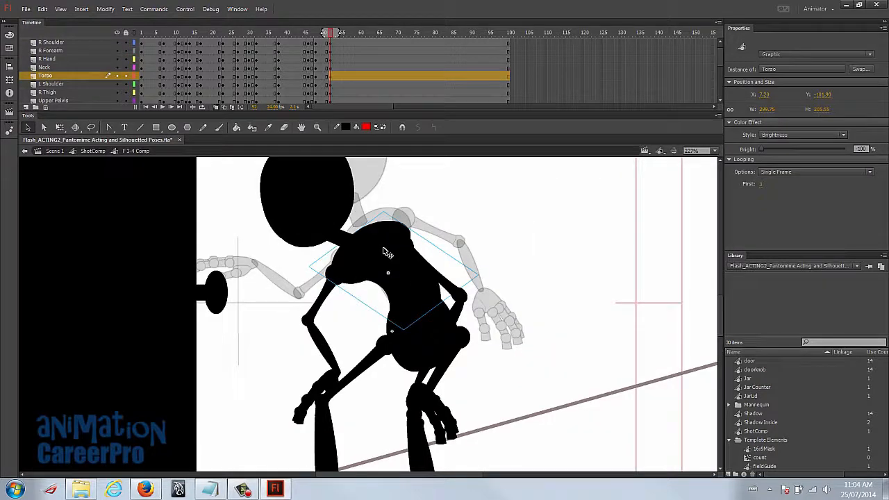
left_click_drag(387, 252, 447, 280)
Step: Rotate the right forearm to meet the hand on the knee and move the head and neck onto the lowered torso
left_click(470, 324)
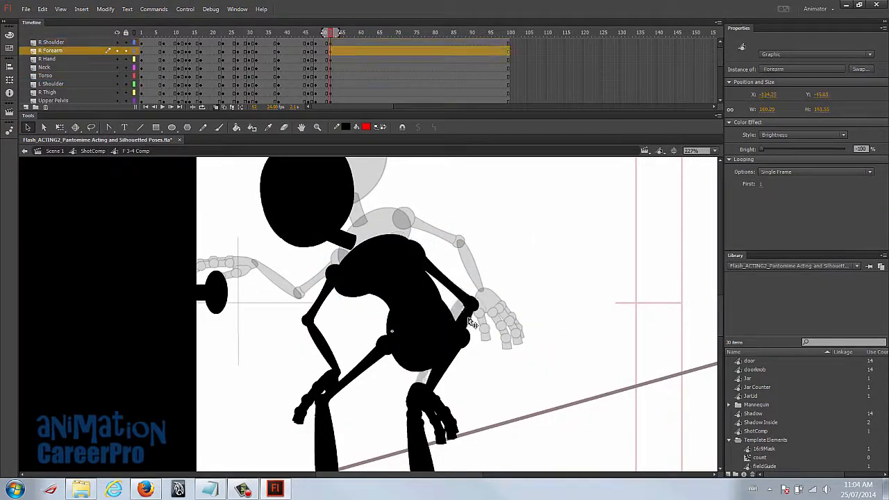
key("q")
left_click_drag(437, 398, 428, 401)
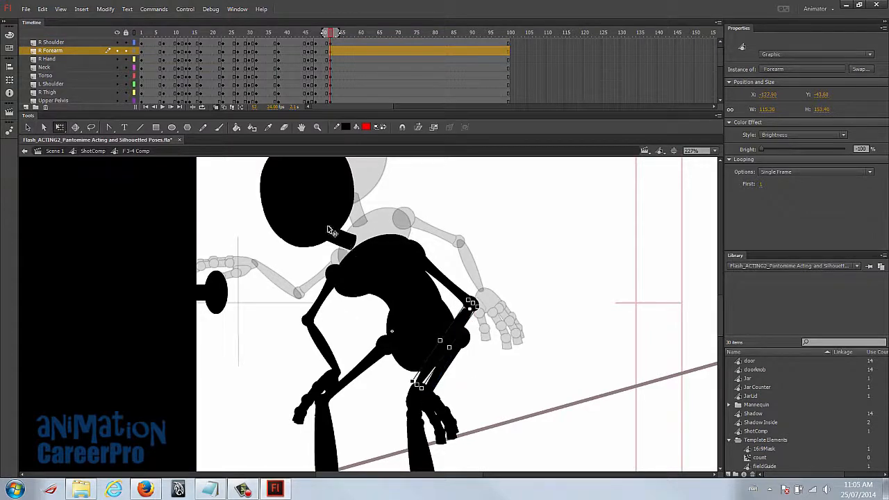
left_click(316, 243)
left_click_drag(333, 227, 353, 243)
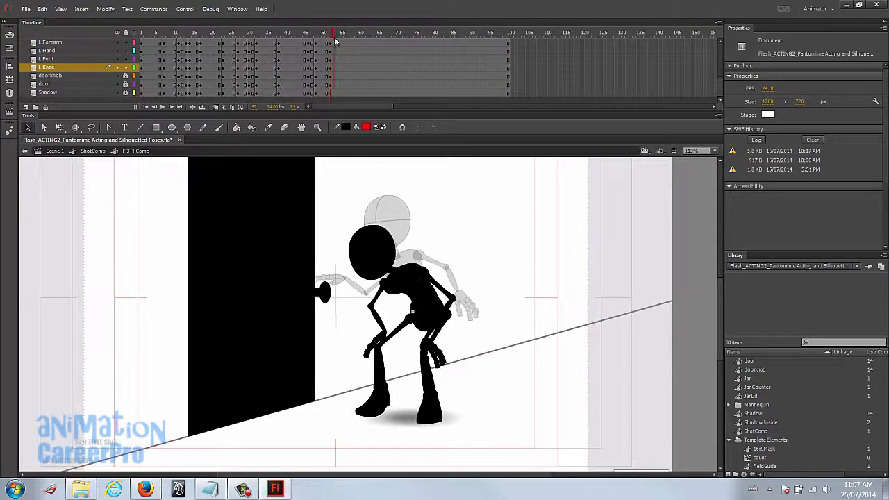
Step: Insert keyframes on all layers at frame 55 and squash the slumped character slightly downward and wider
left_click(342, 47)
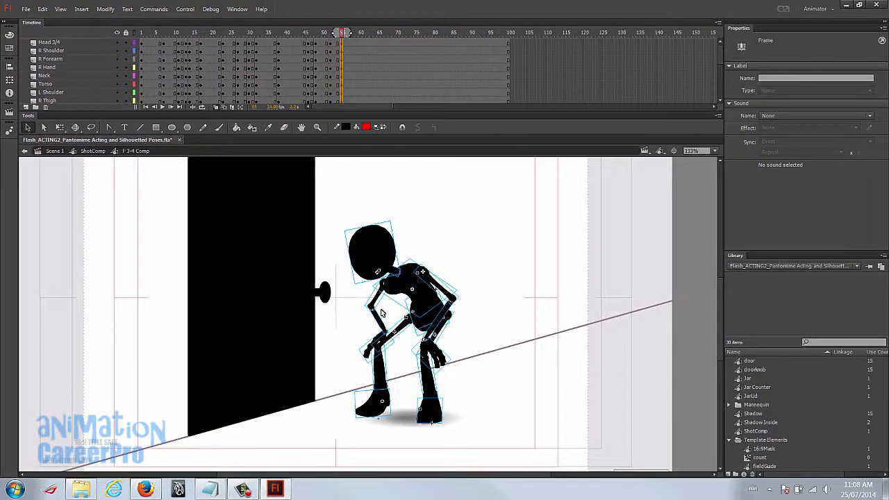
left_click(386, 281)
key("z")
left_click(387, 279)
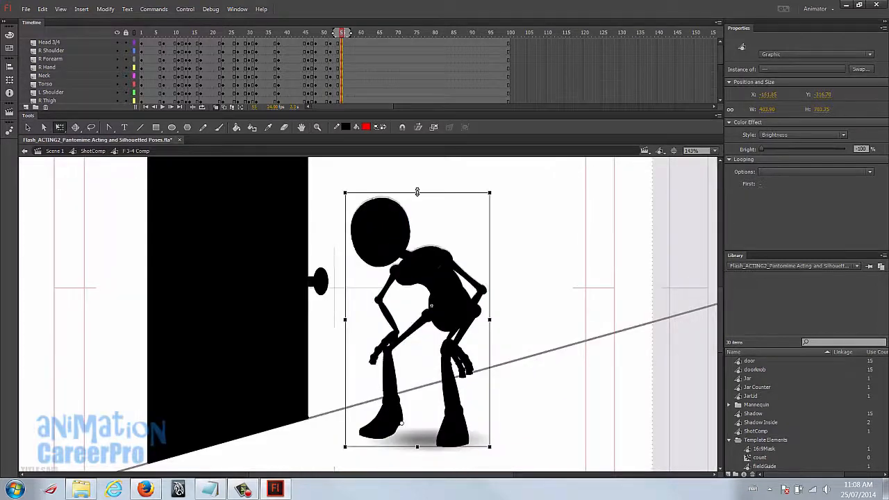
left_click_drag(417, 191, 417, 195)
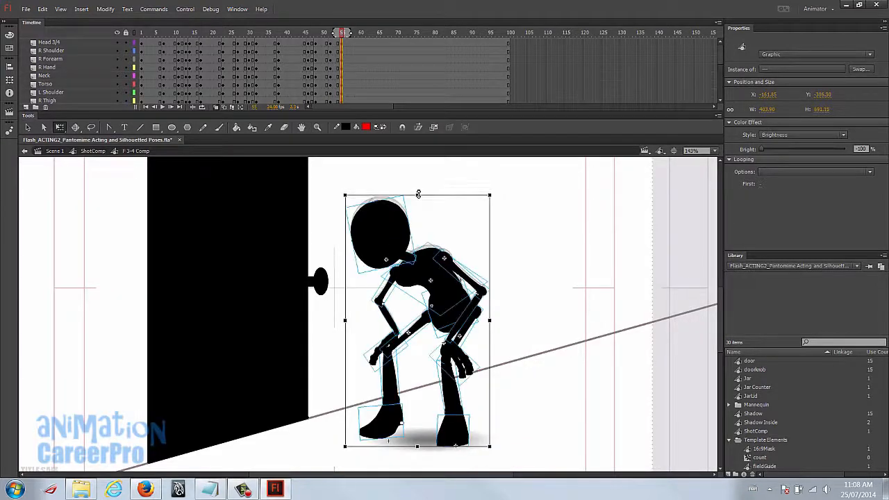
left_click_drag(346, 321, 343, 322)
Step: Rotate the head slightly further down toward the door on frame 55
left_click_drag(341, 33, 341, 44)
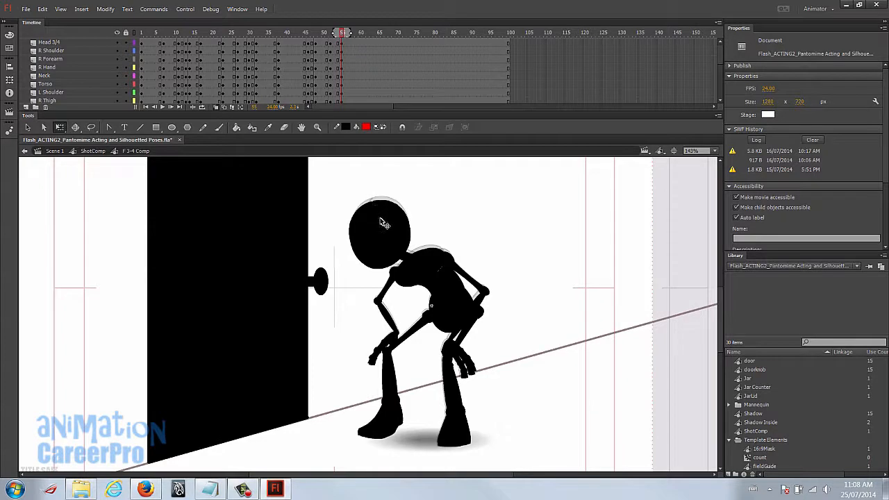
left_click(381, 220)
left_click(345, 44)
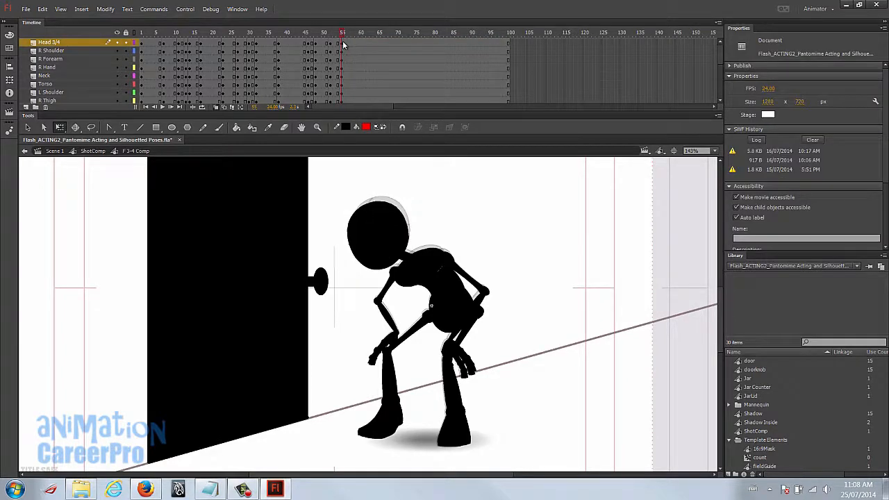
Step: Insert keyframes on all layers at frames 65 and 67, holding the slumped pose
mouse_move(378, 34)
left_mouse_down()
mouse_move(348, 39)
mouse_move(378, 49)
left_mouse_up()
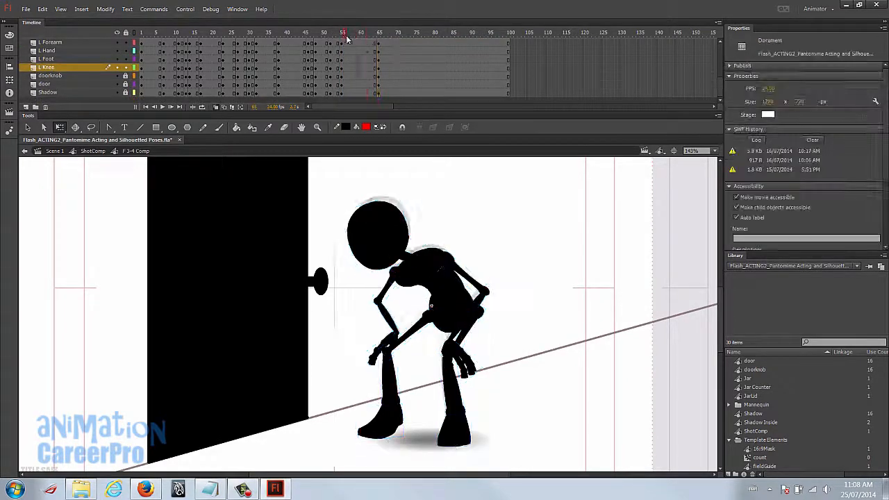
left_click(316, 282)
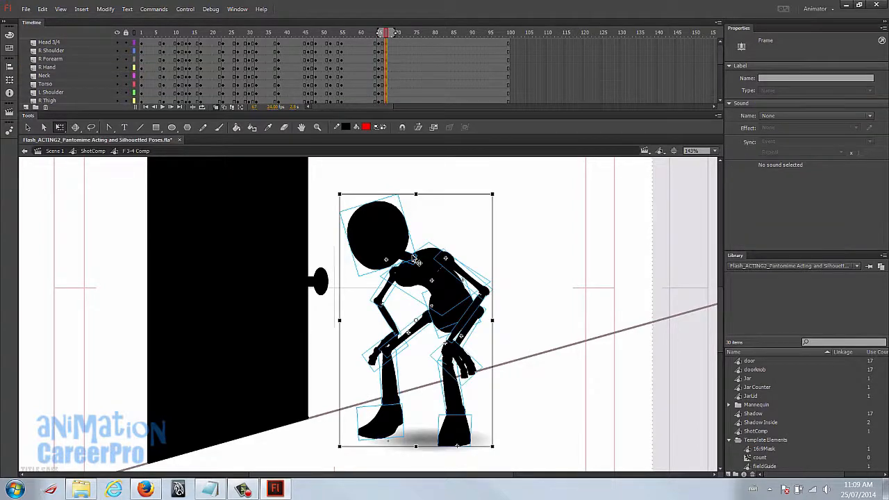
scroll(414, 258, "down", 2)
scroll(414, 259, "up", 2)
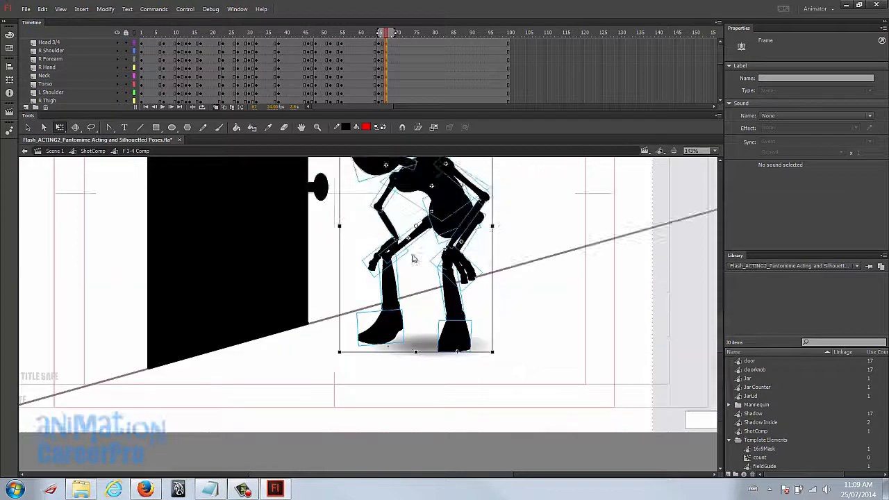
Step: Raise the head and torso on frame 67 and reach the left arm out toward the doorknob
left_click(533, 266)
left_click_drag(401, 299, 330, 276)
left_click(341, 283, "shift")
left_click_drag(329, 222, 303, 243)
left_click(345, 290, "shift")
left_click(382, 280, "shift")
left_click_drag(381, 280, 386, 288)
left_click(375, 294, "shift")
left_click_drag(334, 277, 366, 298)
left_click_drag(294, 249, 308, 240)
left_click(358, 283, "shift")
left_click_drag(303, 249, 301, 282)
Step: Refine the left hand's grip on the doorknob and line the forearm up with the elbow
left_click_drag(319, 184, 466, 354)
left_click_drag(304, 193, 312, 184)
left_click(386, 281)
left_click_drag(318, 242, 308, 283)
left_click(355, 285, "shift")
Step: Reconnect the left thigh to its knee and realign the right thigh and shin under the raised hips
left_click_drag(312, 319, 295, 283)
left_click_drag(383, 374, 388, 389)
left_click(408, 322)
left_click_drag(383, 352, 444, 355)
left_click(395, 372)
left_click(465, 322)
left_click_drag(450, 371, 455, 377)
left_click_drag(472, 419, 467, 422)
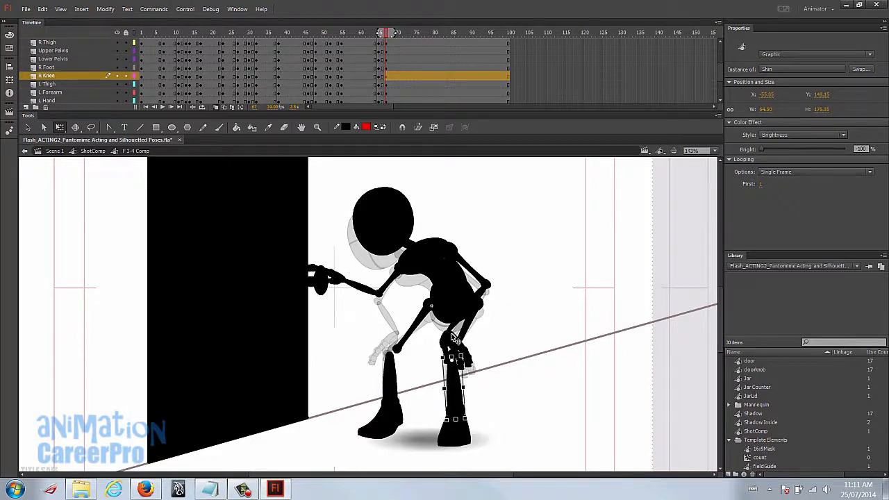
Step: Take the right hand off the knee and swing the right arm out behind the body, attached at the shoulder
left_click(454, 336)
left_click(457, 326, "shift")
left_click_drag(459, 329, 487, 284)
left_click_drag(492, 380, 587, 369)
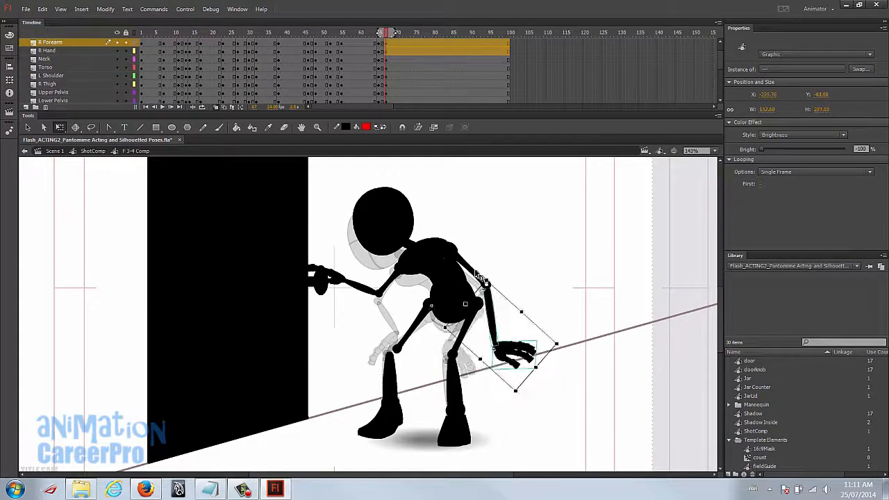
left_click(476, 272, "shift")
left_click_drag(487, 304, 449, 251)
left_click_drag(545, 371, 550, 282)
Step: Fine-tune the right forearm and hand so the raised arm joins cleanly at the elbow and wrist
left_click_drag(484, 255, 477, 248)
left_click(494, 229)
left_click(477, 248)
left_click(479, 248)
mouse_move(543, 292)
left_mouse_down()
mouse_move(520, 276)
mouse_move(546, 280)
left_mouse_up()
left_click(493, 240)
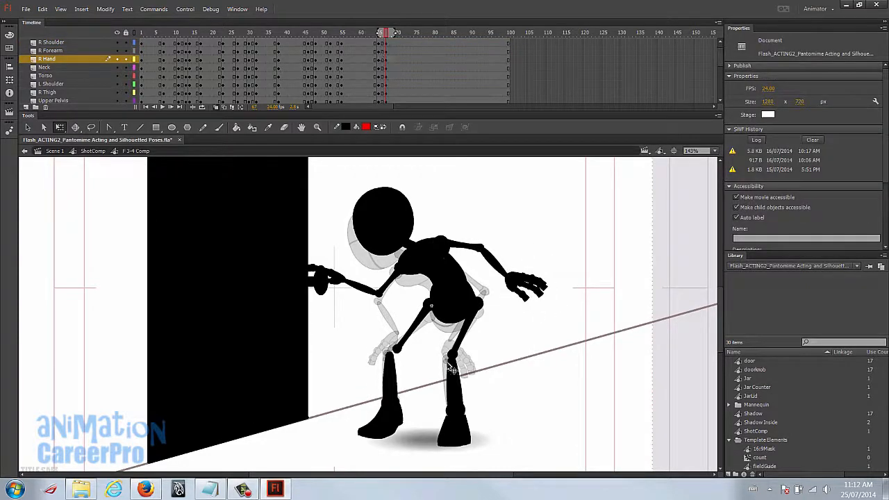
Step: Adjust the right thigh and shin so the standing leg joins at the knee and meets the foot
left_click(455, 367)
left_click(458, 346)
left_click_drag(456, 365, 463, 368)
left_click_drag(455, 373, 457, 375)
left_click_drag(474, 420, 470, 421)
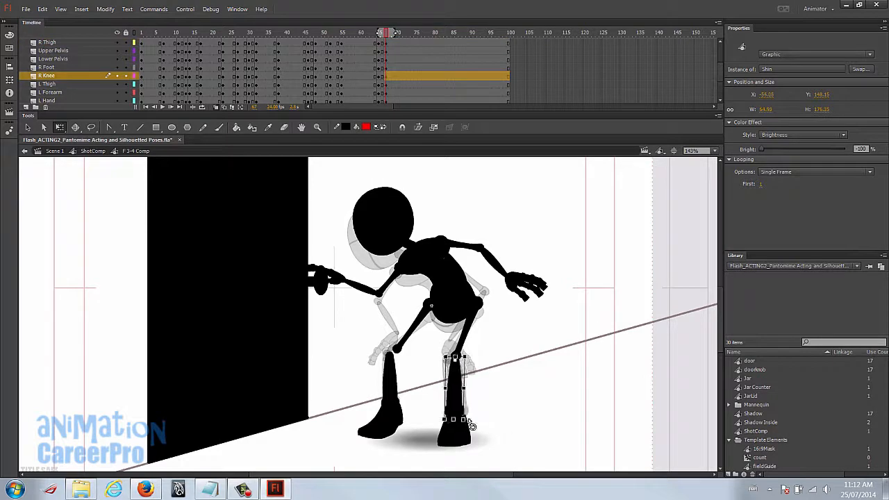
left_click(437, 349)
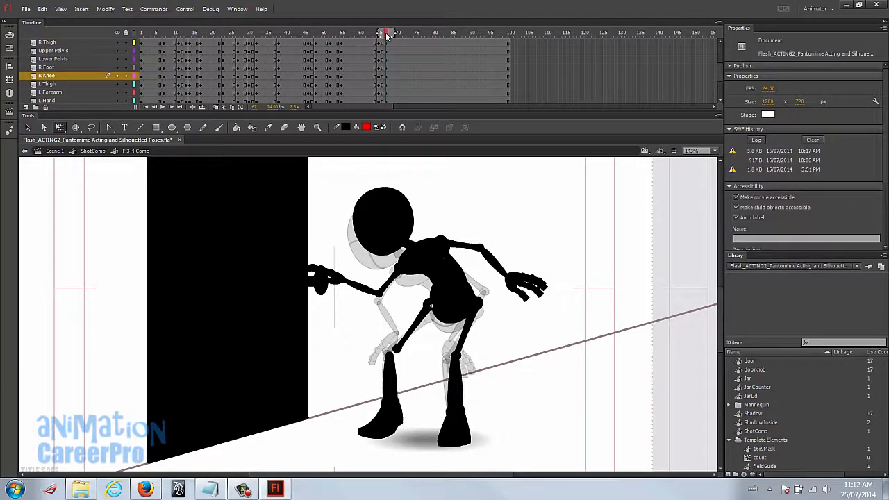
Step: Lift the left thigh and attach the rotated shin and foot to the raised knee
left_click(417, 356)
left_click_drag(417, 356, 379, 326)
left_click(386, 401)
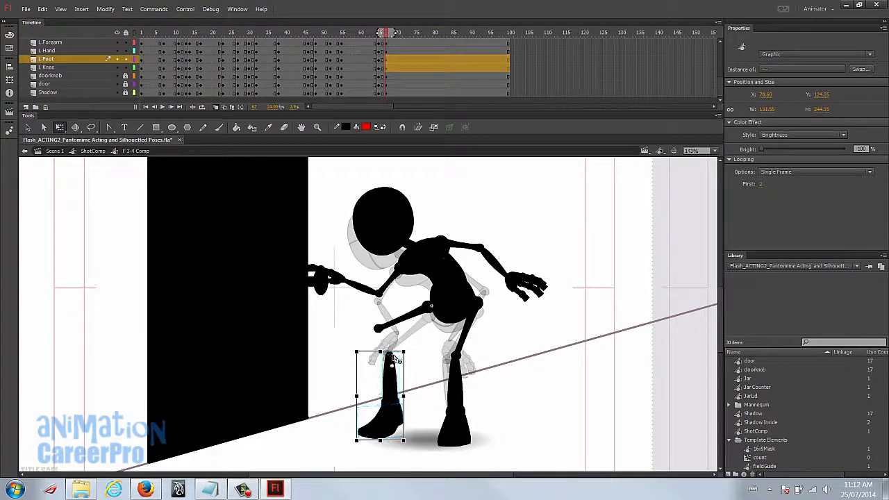
left_click_drag(414, 448, 350, 440)
left_click_drag(372, 377, 361, 350)
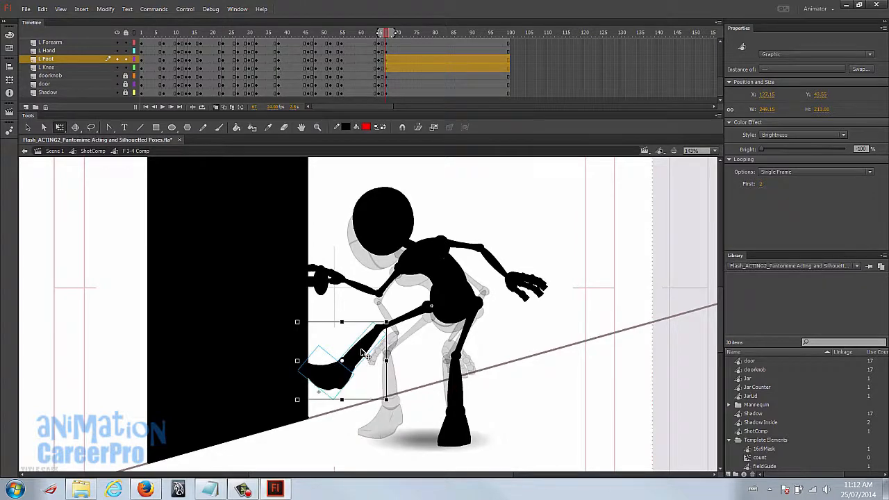
Step: Swing the whole left leg up from the hip and rotate the foot flat against the door below the knob
left_click(419, 318, "shift")
left_click_drag(433, 393, 306, 343)
left_click(312, 317)
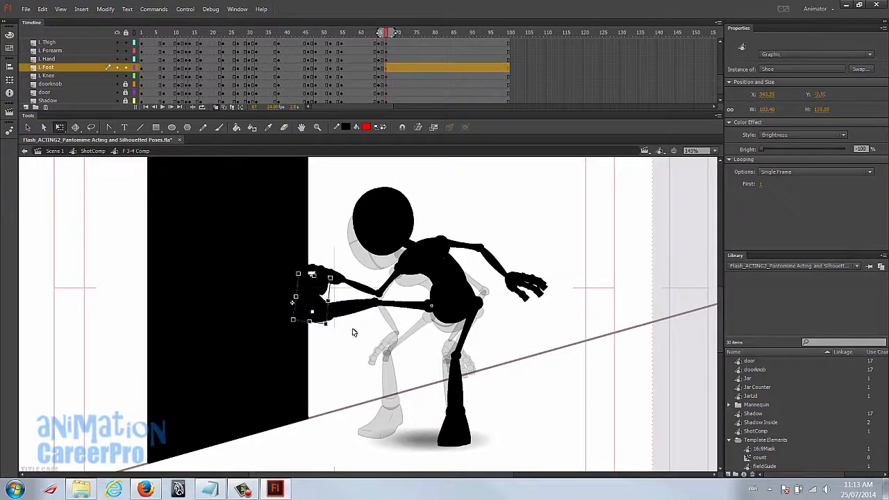
left_click(368, 337)
left_click_drag(386, 36, 386, 38)
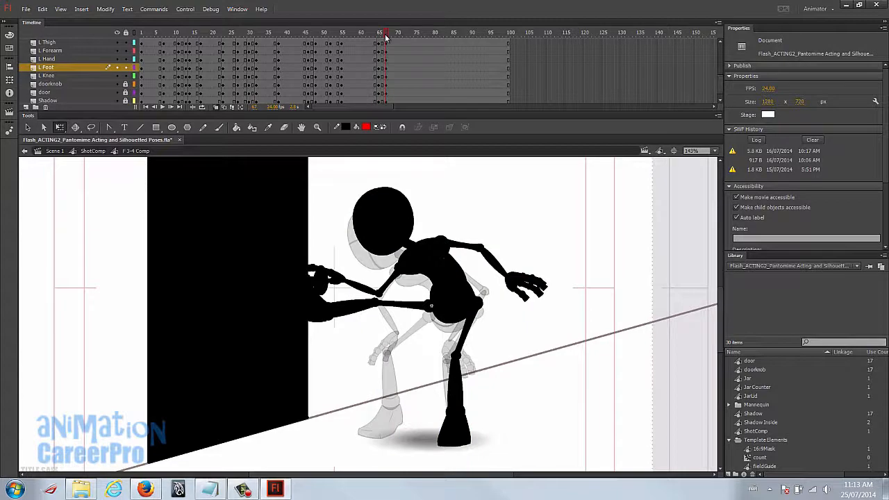
Step: Shift the head, torso, pelvis, both thighs and left upper arm toward the door, keeping both feet planted
left_click(450, 297)
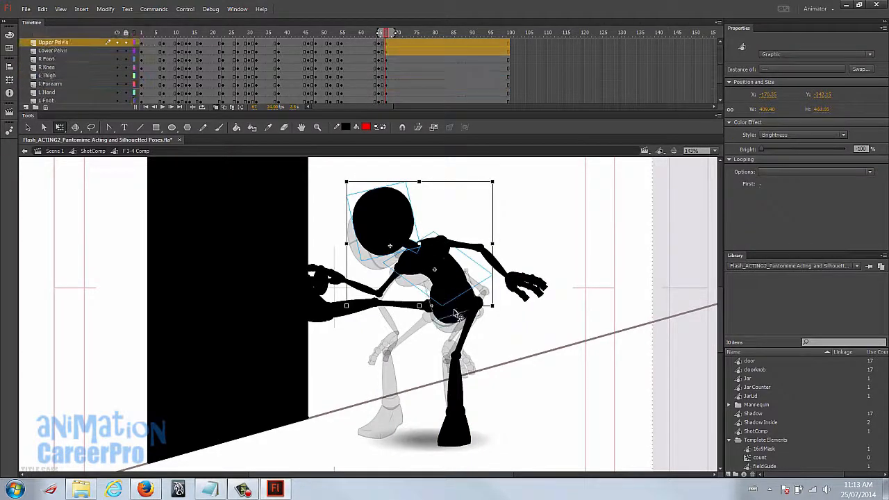
left_click(469, 324, "shift")
left_click(407, 305, "shift")
left_click(391, 280, "shift")
left_click_drag(456, 312, 438, 304)
Step: Bend the left leg by rotating the thigh and shin to join at a raised knee between hip and door
left_click(375, 288)
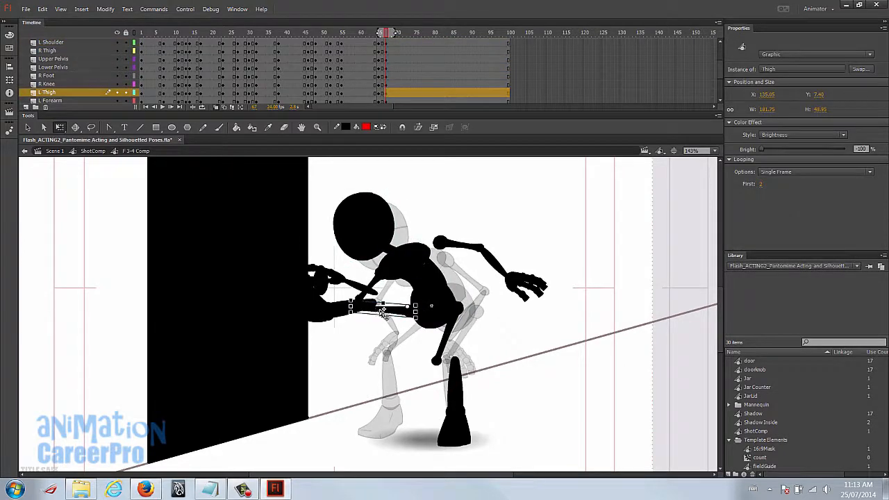
left_click(357, 301)
left_click_drag(375, 285, 337, 286)
left_click_drag(334, 322, 338, 327)
left_click(299, 303)
left_click_drag(299, 303, 306, 303)
left_click_drag(287, 270, 277, 276)
left_click_drag(308, 301, 368, 303)
left_click(359, 333)
left_click(351, 280)
Step: Reposition the left arm segments so the bent elbow links the shifted shoulder to the hand on the doorknob
key("z")
left_click_drag(298, 189, 479, 361)
key("v")
left_click_drag(313, 321, 282, 316)
key("q")
left_click_drag(508, 359, 509, 331)
Step: Rotate the right arm up behind the body and attach it to the shifted shoulder
left_click_drag(510, 321, 591, 217)
left_click_drag(516, 236, 431, 225)
left_click_drag(640, 350, 543, 172)
left_click_drag(461, 212, 453, 218)
left_click_drag(534, 245, 539, 258)
Step: Rotate the right shin so the bent standing leg joins at the knee and meets the planted foot
key("z")
left_click(470, 321, "alt")
key("v")
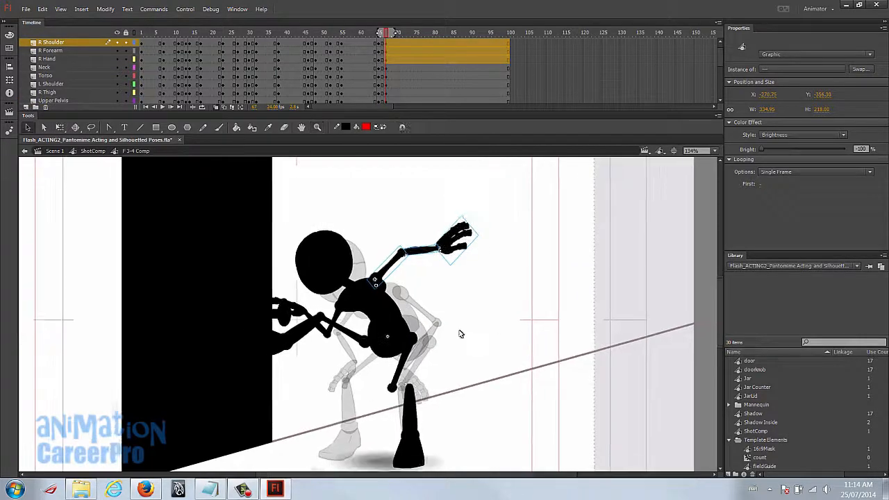
left_click(396, 385)
key("q")
left_click_drag(403, 395, 393, 413)
key("ctrl+z")
left_click_drag(407, 447, 432, 441)
left_click(402, 363, "shift")
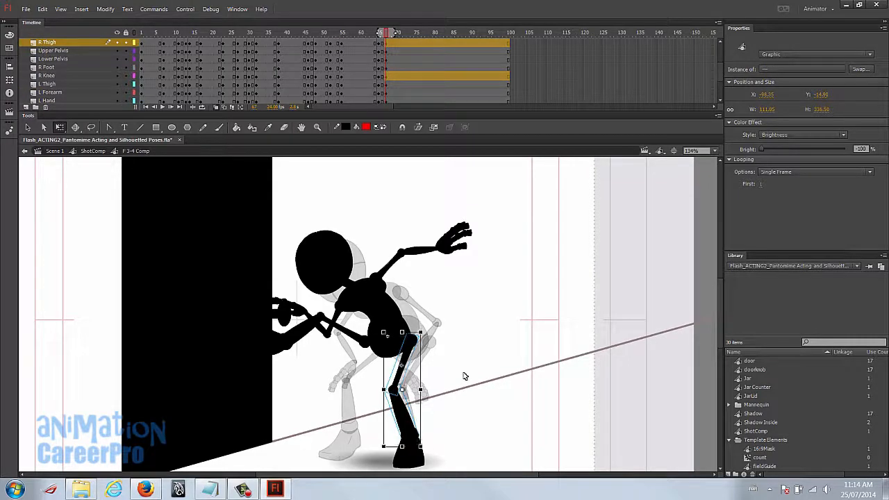
left_click(465, 375)
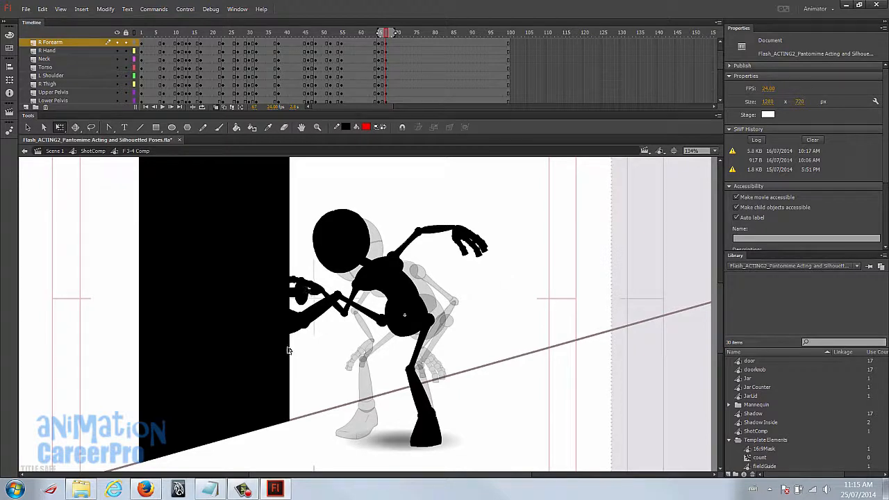
Step: Insert keyframes on all layers at frame 70 and skew the character slightly toward the door from the planted foot
left_click_drag(397, 42, 401, 93)
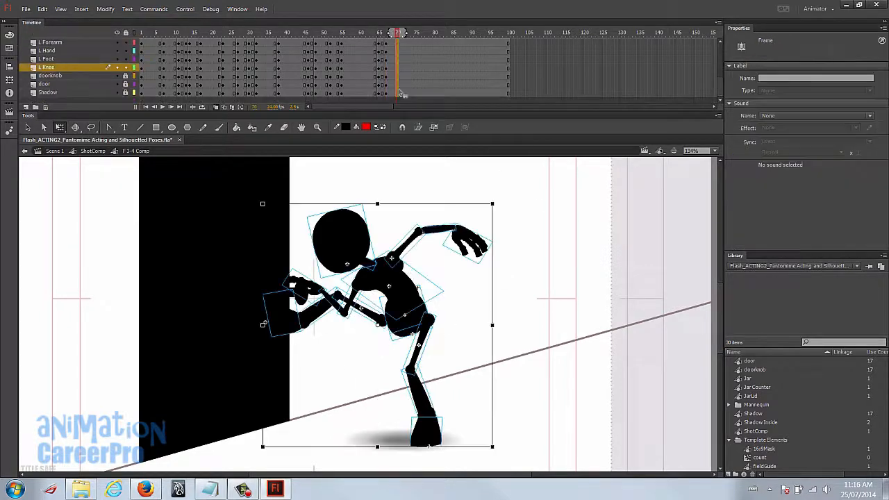
left_click(435, 428)
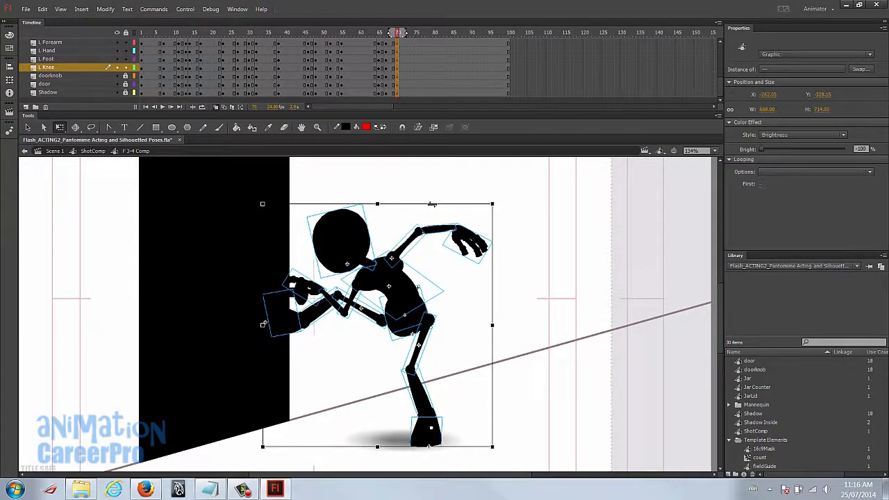
left_click_drag(419, 206, 413, 207)
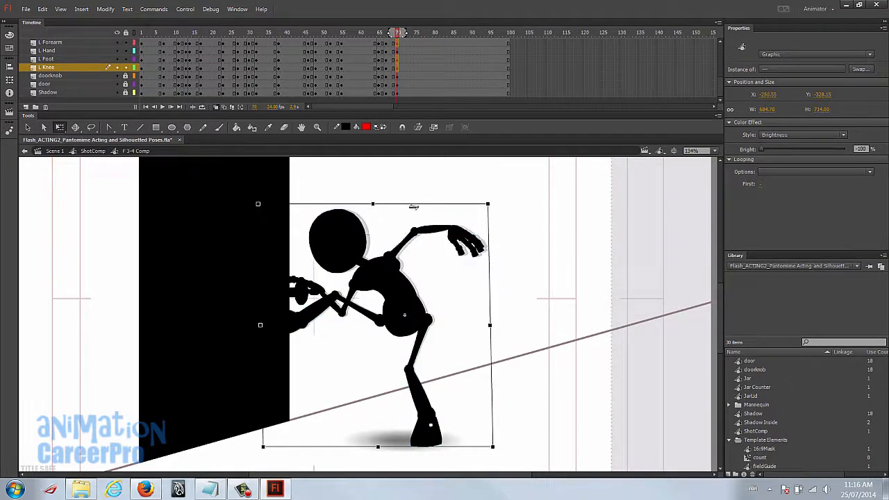
Step: Rotate the head slightly further down toward the door on frame 70
left_click(342, 241)
left_click_drag(361, 205, 357, 203)
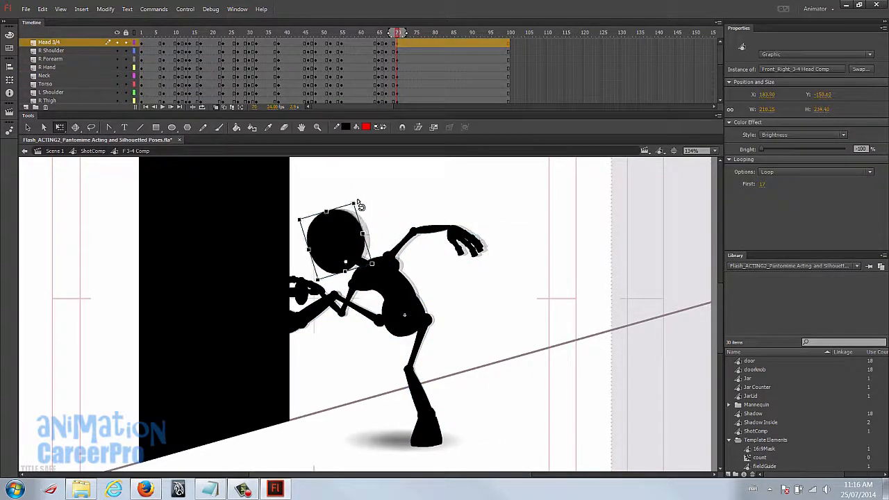
left_click(337, 311)
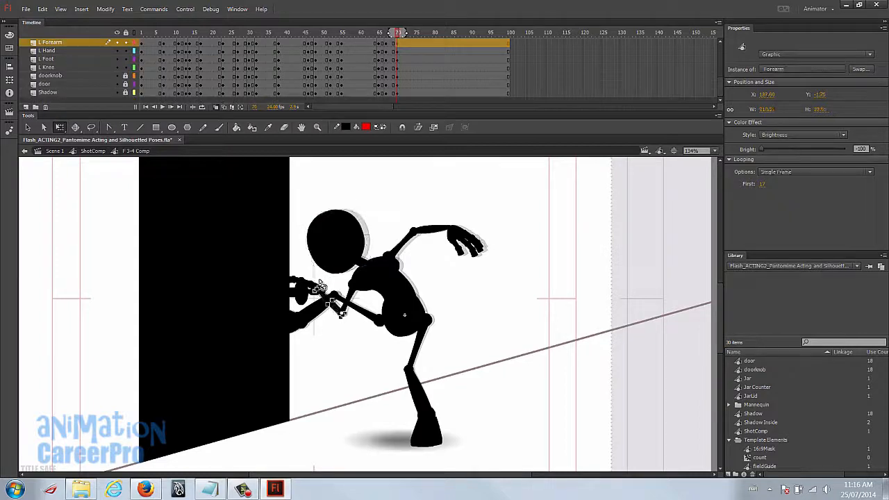
Step: Insert keyframes on all layers at frame 72, holding the braced pose
mouse_move(397, 34)
left_mouse_down()
mouse_move(376, 43)
mouse_move(406, 47)
left_mouse_up()
scroll(407, 46, "up", 5)
left_click(405, 43)
scroll(407, 48, "down", 5)
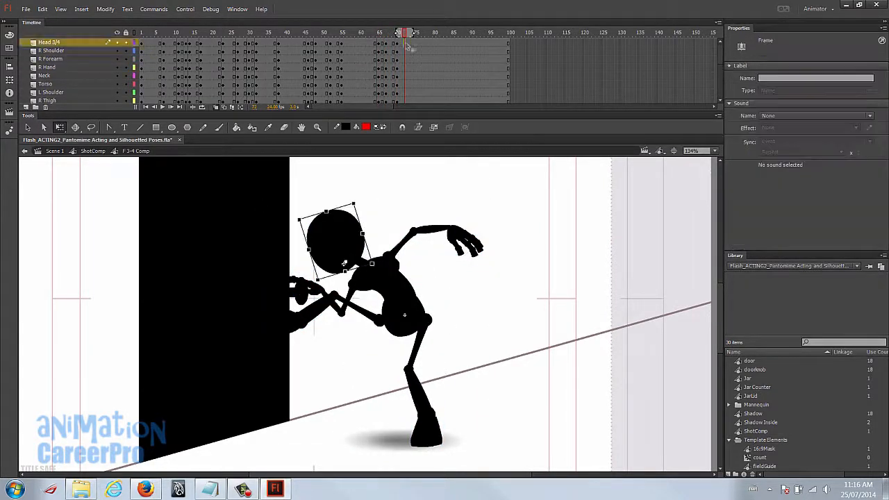
key("ctrl+a")
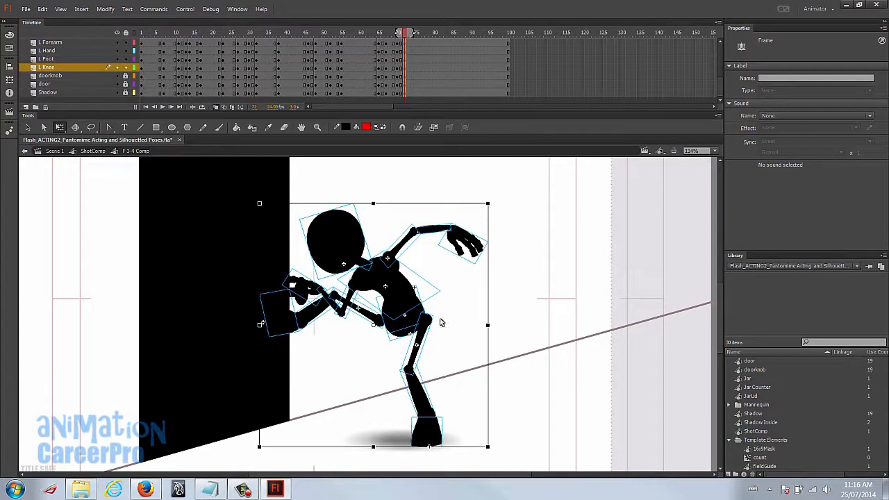
Step: Select the head, arms, torso and upper pelvis on frame 72 and rotate them back away from the door
left_click(530, 293)
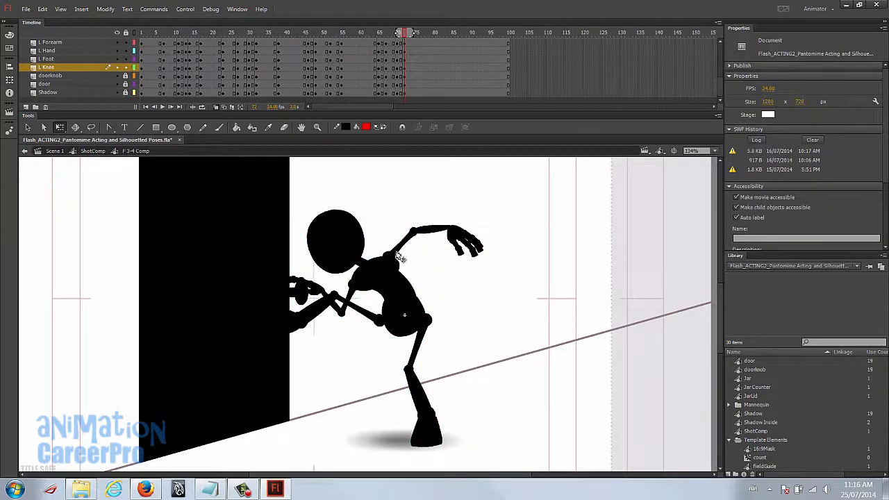
left_click(336, 234)
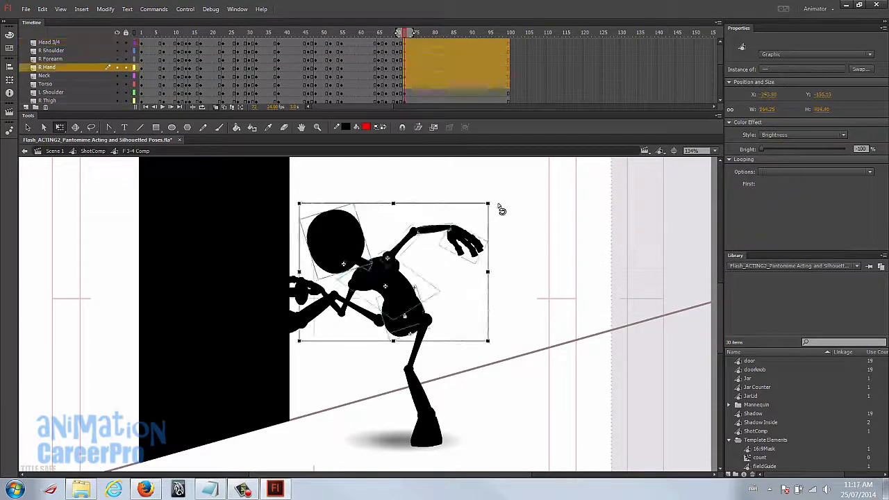
left_click_drag(498, 204, 546, 294)
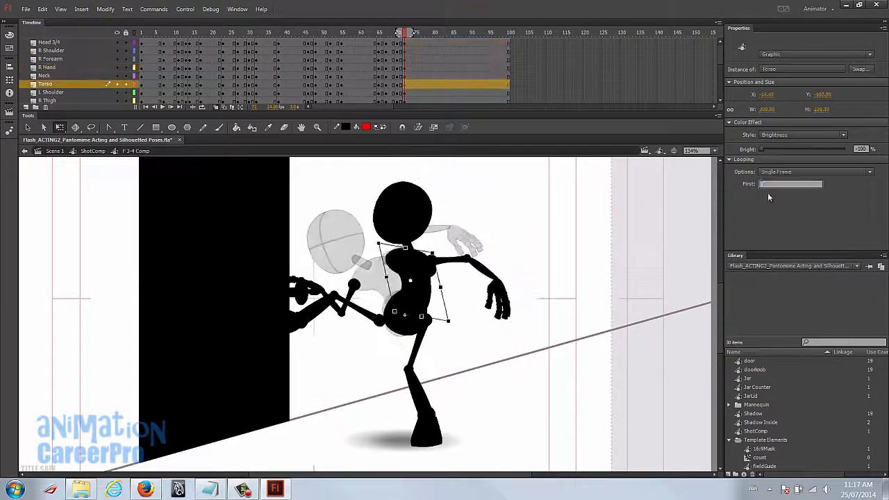
Step: Tilt the torso further away from the door and reattach the neck and head at its upper end
left_click_drag(444, 306, 427, 336)
mouse_move(414, 291)
left_mouse_down()
mouse_move(463, 255)
mouse_move(422, 288)
left_mouse_up()
left_click(408, 248)
left_click(409, 217, "shift")
left_click_drag(442, 171, 481, 210)
left_click_drag(511, 172, 528, 208)
mouse_move(480, 218)
left_mouse_down()
mouse_move(493, 229)
mouse_move(502, 201)
mouse_move(492, 213)
left_mouse_up()
left_click(551, 234)
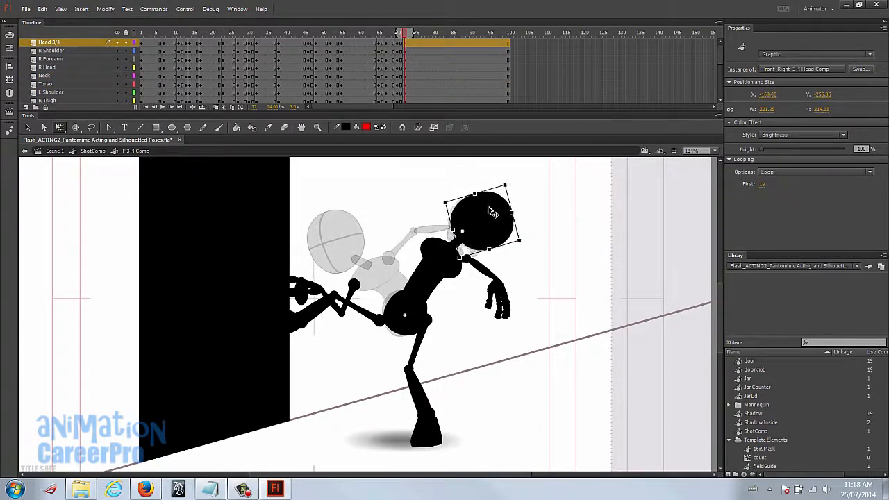
left_click(495, 252)
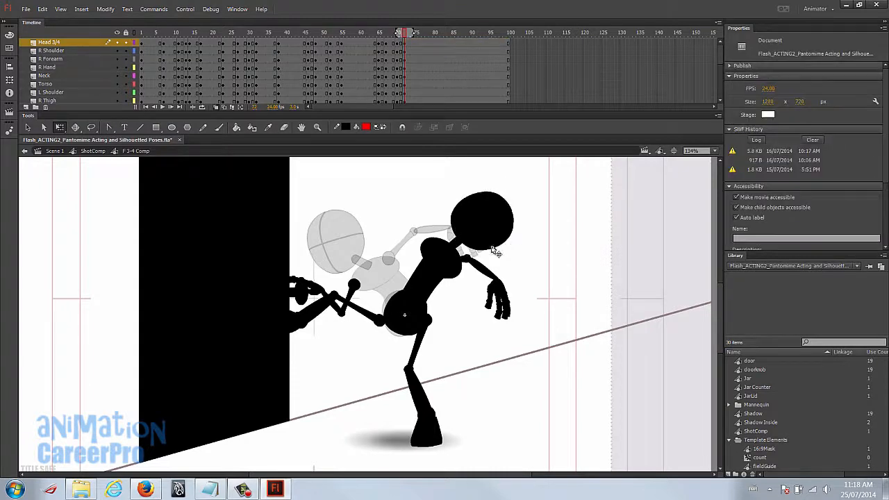
Step: Reposition the left upper arm, forearm and hand so the arm reaches from the tilted torso toward the doorknob
left_click_drag(393, 278, 386, 282)
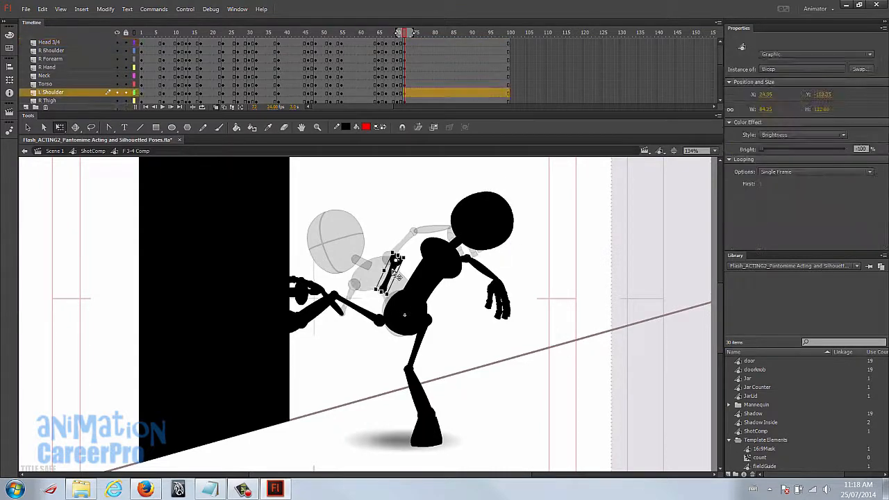
left_click(337, 311)
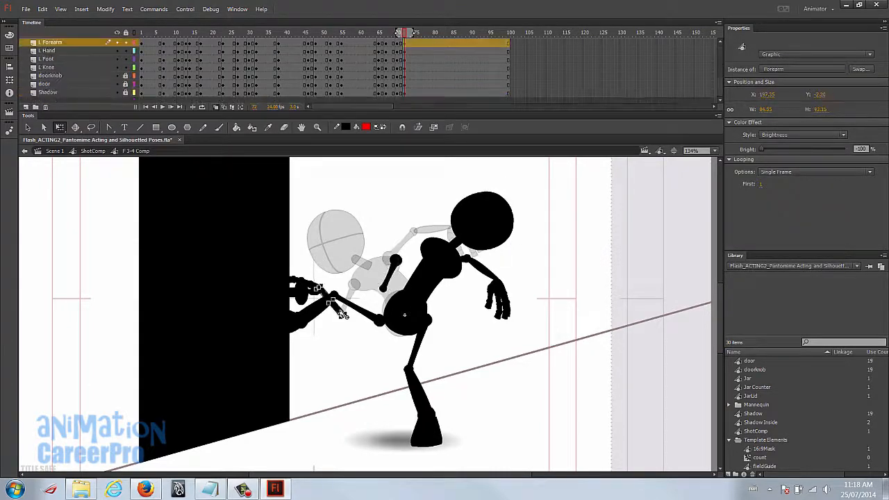
left_click(313, 286)
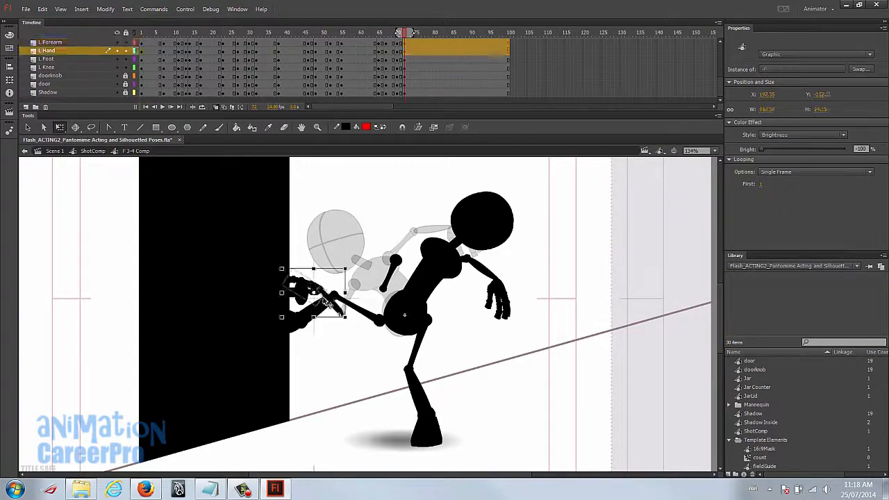
left_click_drag(355, 323, 371, 295)
left_click(388, 277)
left_click_drag(386, 264, 393, 257)
left_click(400, 275)
Step: Select the right upper arm, forearm and hand and swing the arm around toward the door
left_click(446, 261)
left_click(497, 294, "shift")
left_click(475, 265, "shift")
left_click_drag(458, 264, 495, 281)
left_click_drag(553, 340, 452, 288)
left_click_drag(534, 325, 397, 281)
left_click(420, 277)
left_click_drag(373, 275, 372, 302)
Step: Move the right forearm and hand closer to the doorknob and rotate the hand to face the door
key("v")
key("ctrl+space")
left_click_drag(310, 193, 579, 294)
key("space")
left_click_drag(391, 331, 396, 307)
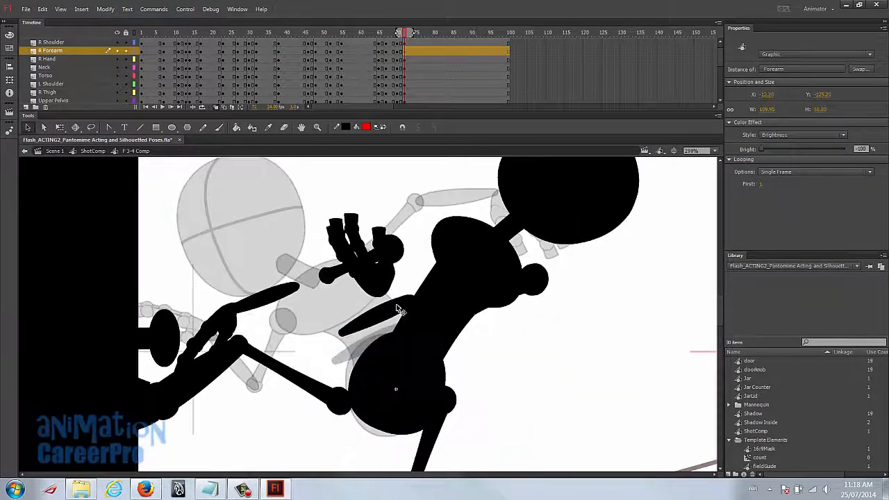
left_click_drag(372, 267, 297, 327)
left_click_drag(239, 294, 242, 411)
left_click_drag(286, 364, 252, 406)
Step: Lift the right standing leg off the floor and rotate it so its foot braces against the door below the left one
key("ctrl+shift+space")
left_click(380, 409)
key("space")
left_click_drag(419, 347, 455, 353)
key("v")
left_click_drag(405, 33, 405, 38)
key("q")
left_click_drag(389, 354, 283, 389)
left_click(368, 342, "shift")
left_click(378, 341)
left_click_drag(357, 366, 341, 331)
mouse_move(297, 363)
left_mouse_down()
mouse_move(310, 377)
mouse_move(284, 365)
left_mouse_up()
left_click_drag(304, 300, 297, 290)
Step: Adjust the left forearm and upper arm so they overlap at the elbow in a nearly straight arm
key("space")
left_click_drag(406, 246, 403, 251)
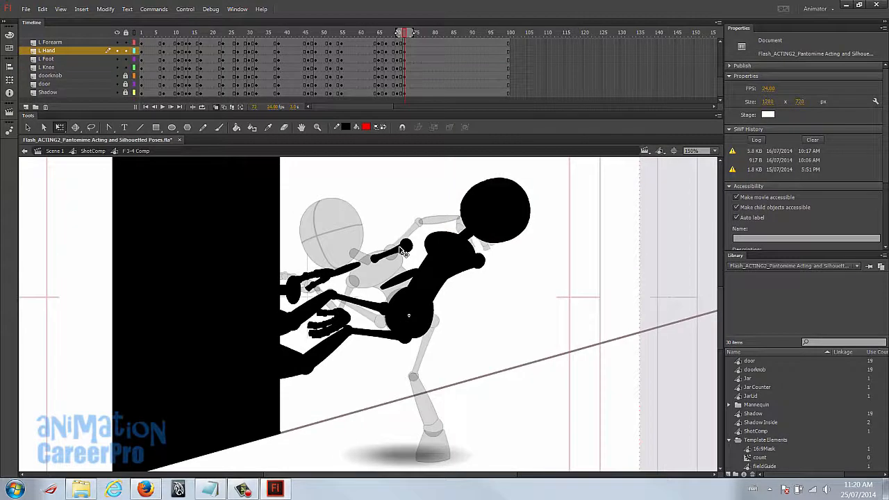
left_click(362, 271)
left_click_drag(361, 270, 365, 268)
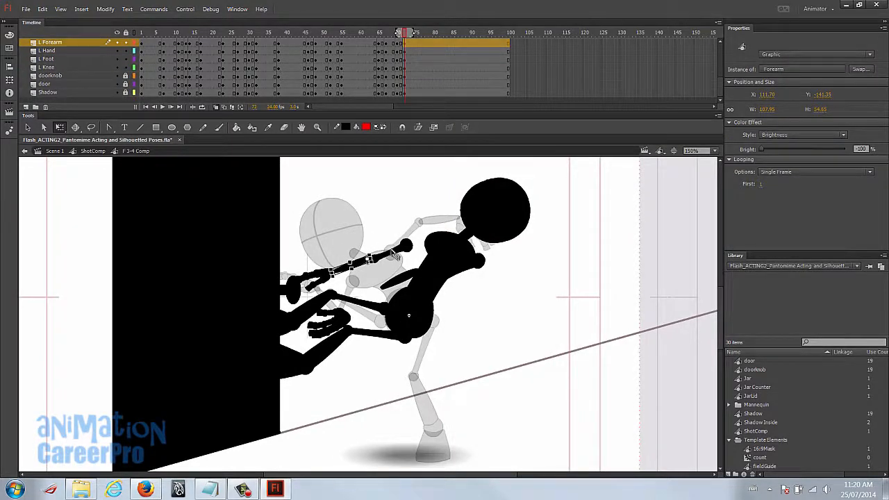
left_click(394, 254)
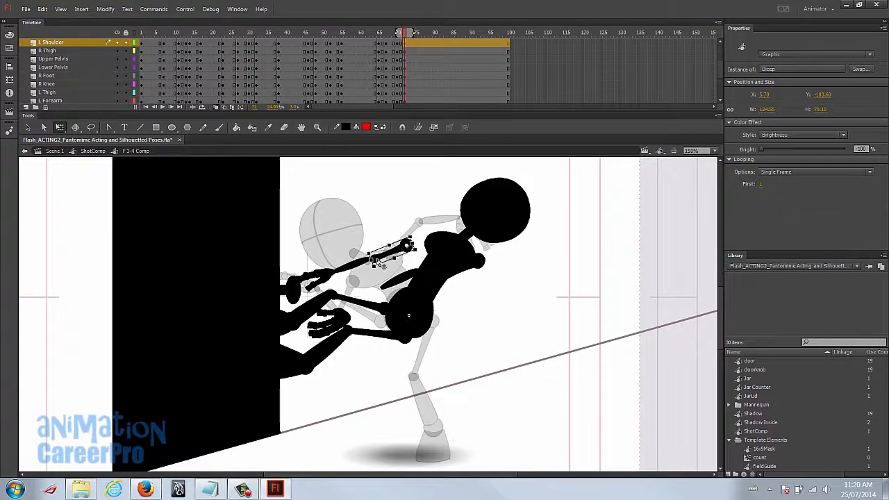
mouse_move(372, 259)
left_mouse_down()
mouse_move(423, 242)
mouse_move(373, 263)
mouse_move(379, 275)
mouse_move(357, 264)
left_mouse_up()
Step: Attach the left arm to its shoulder and bring the right forearm and hand into line with the doorknob
left_click(355, 265)
left_click(338, 240)
left_click_drag(405, 278, 389, 276)
left_click_drag(471, 268, 456, 267)
left_click(384, 277)
left_click_drag(363, 287, 336, 284)
left_click_drag(386, 272, 384, 278)
Step: Settle the right hand on the doorknob and rotate the left shin to meet its knee
mouse_move(333, 322)
left_mouse_down()
mouse_move(326, 293)
mouse_move(316, 289)
mouse_move(334, 318)
left_mouse_up()
left_click(342, 319)
left_click(334, 256)
left_click(323, 326)
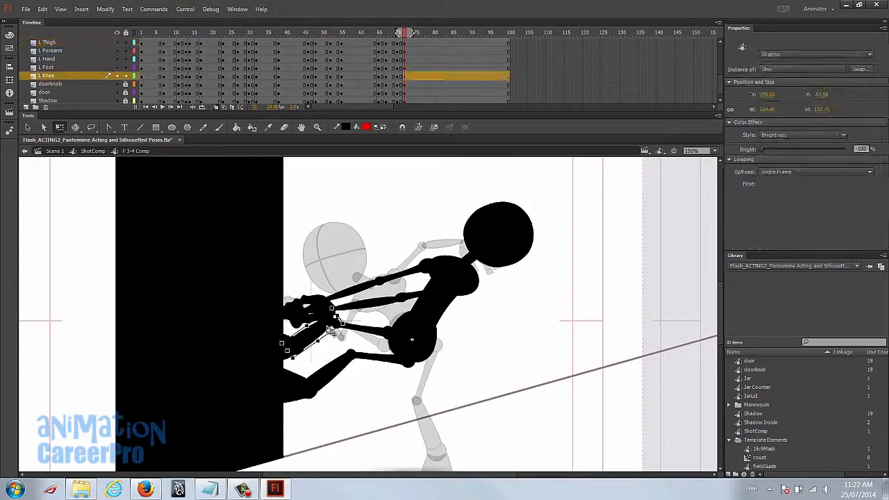
mouse_move(307, 366)
left_mouse_down()
mouse_move(324, 335)
mouse_move(294, 370)
left_mouse_up()
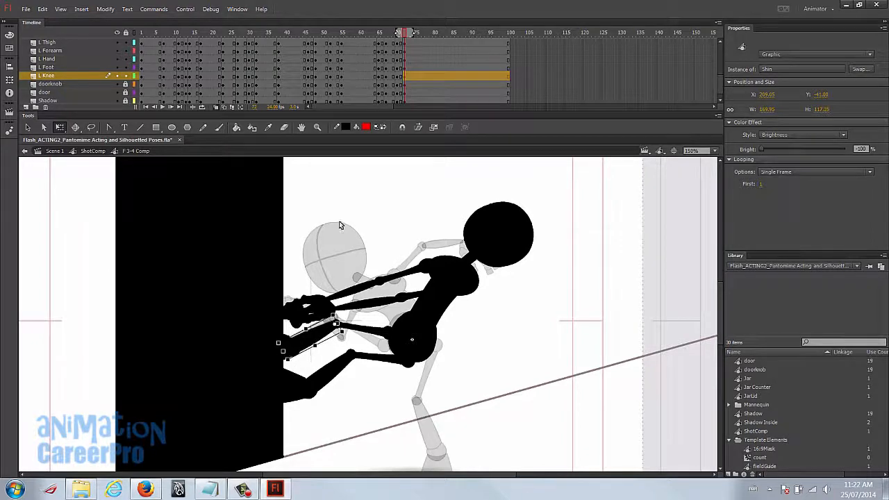
Step: Insert keyframes on all layers at frame 74
key("z")
left_click(331, 312, "alt")
left_click_drag(292, 236, 494, 389)
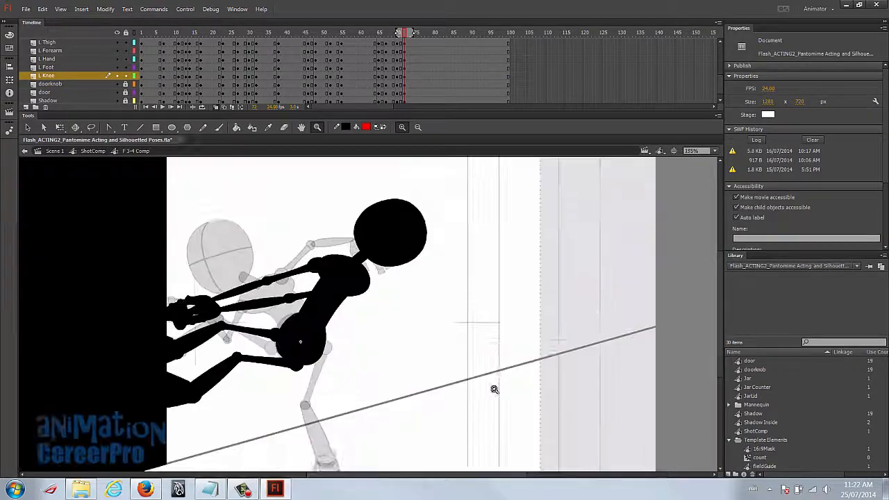
left_click(417, 295, "alt")
key("v")
left_click_drag(406, 33, 414, 98)
key("F6")
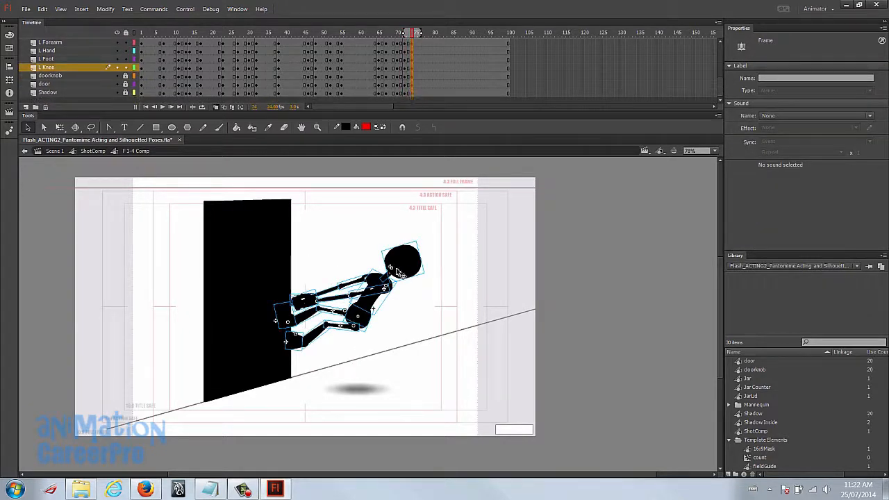
Step: Rotate the head and neck upright toward the door on frame 74 and reseat them on the torso
key("z")
left_click_drag(258, 215, 470, 382)
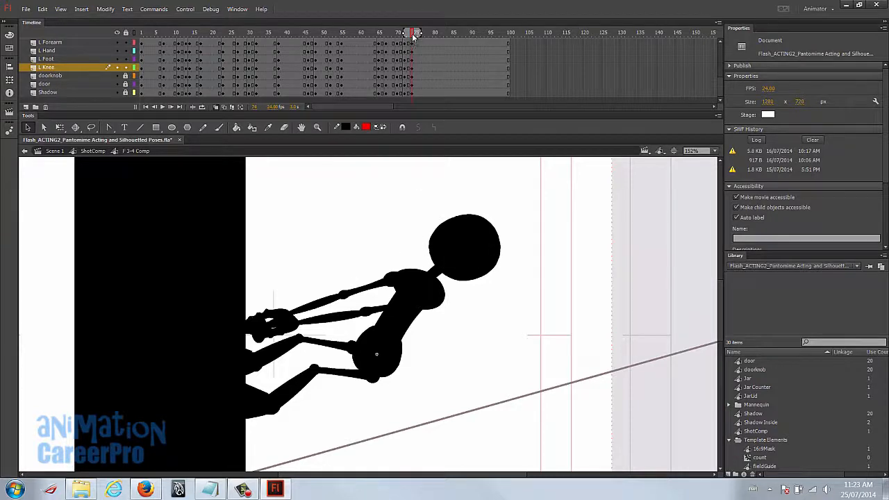
left_click_drag(632, 336, 622, 299)
left_click(454, 233)
left_click(423, 238, "shift")
key("q")
left_click_drag(420, 246, 411, 252)
left_click_drag(498, 167, 473, 161)
left_click(505, 182)
left_click(453, 201)
left_click_drag(498, 205, 480, 166)
left_click_drag(445, 201, 440, 204)
Step: Tilt the upper body and pelvis toward the door and nudge them slightly closer and lower
left_click_drag(375, 212, 497, 271)
left_click_drag(478, 355, 505, 345)
key("Left")
key("Left")
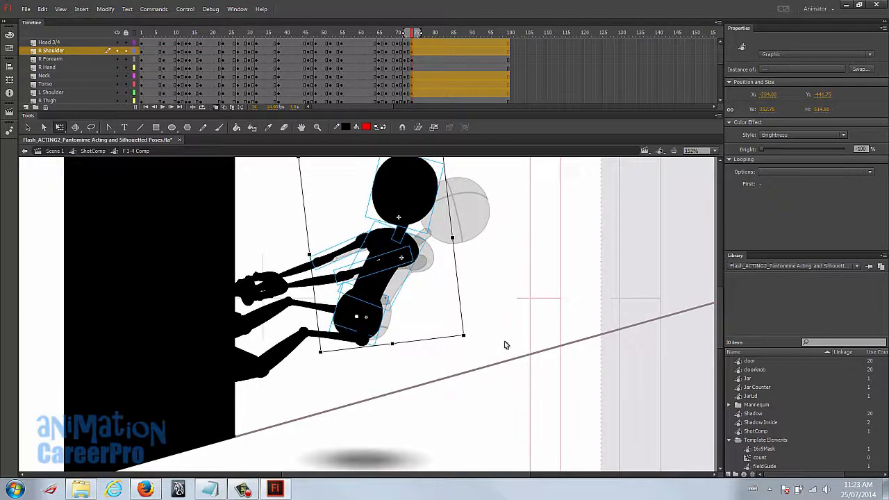
key("Down")
key("Down")
key("Down")
key("Down")
key("Down")
key("Down")
key("Down")
left_click(504, 344)
Step: Rotate the thighs and shins so both bent legs rejoin the lowered pelvis and the braced feet
left_click_drag(350, 340, 292, 311)
left_click_drag(299, 339, 294, 327)
left_click_drag(259, 382, 266, 386)
left_click_drag(330, 309, 252, 343)
Step: Rotate both upper arms and forearms so the elbows bend downward while the hands stay on the doorknob
left_click(293, 244)
left_click(334, 264)
left_click_drag(330, 284, 278, 262)
left_click(310, 265)
key("z")
left_click_drag(280, 231, 481, 343)
key("v")
left_click_drag(298, 240, 283, 283)
key("q")
left_click_drag(175, 270, 176, 281)
left_click_drag(379, 313, 387, 347)
left_click_drag(329, 303, 347, 331)
left_click_drag(202, 337, 200, 321)
Step: Compare the two pulling poses, then copy frames 72 to 74 on all layers
key("z")
left_click(360, 332, "alt")
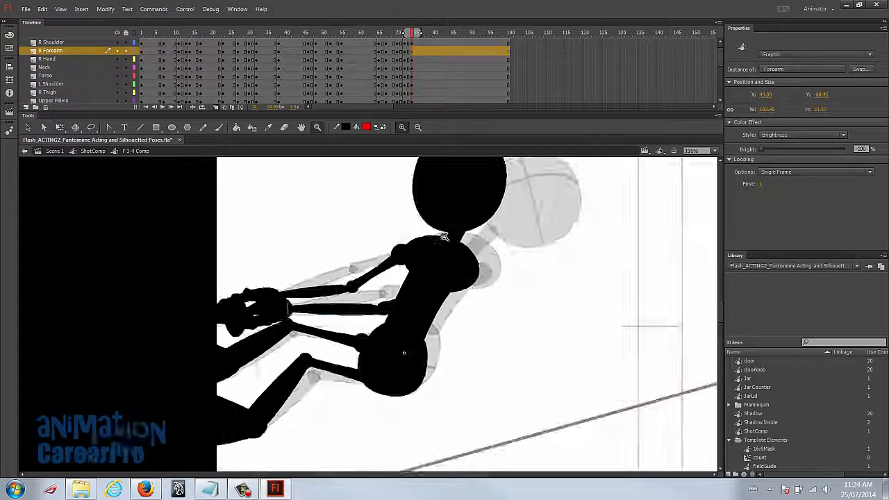
left_click(438, 232, "alt")
left_click_drag(235, 238, 432, 458)
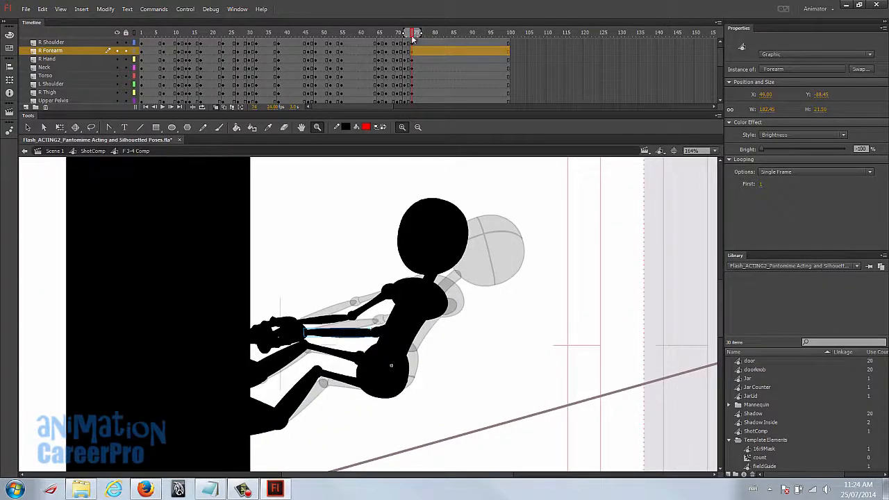
left_click_drag(412, 35, 410, 38)
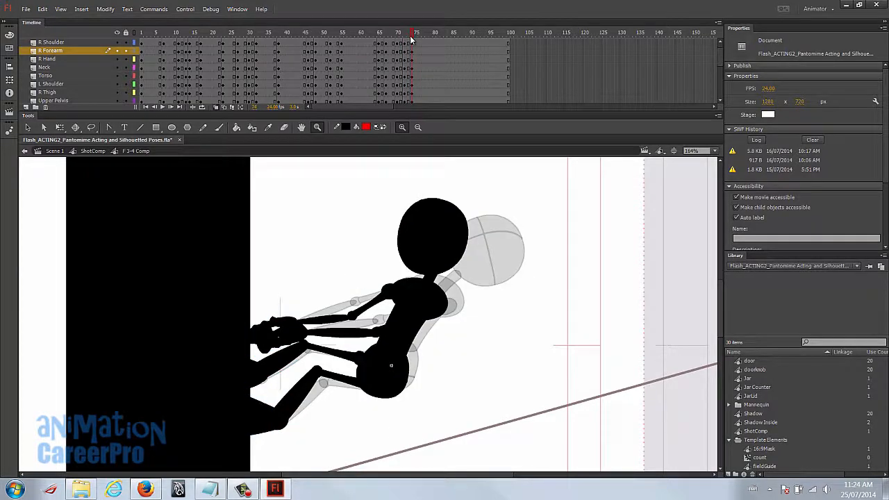
scroll(409, 46, "up", 1)
left_click(405, 43)
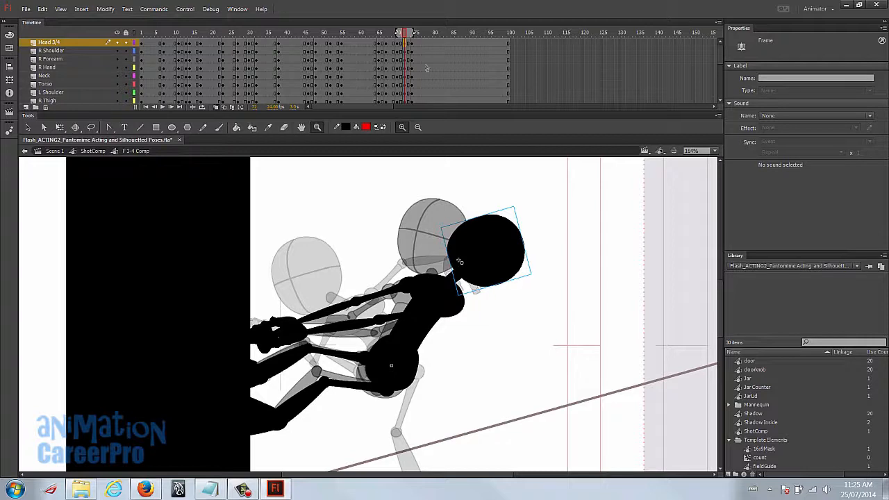
scroll(415, 81, "down", 3)
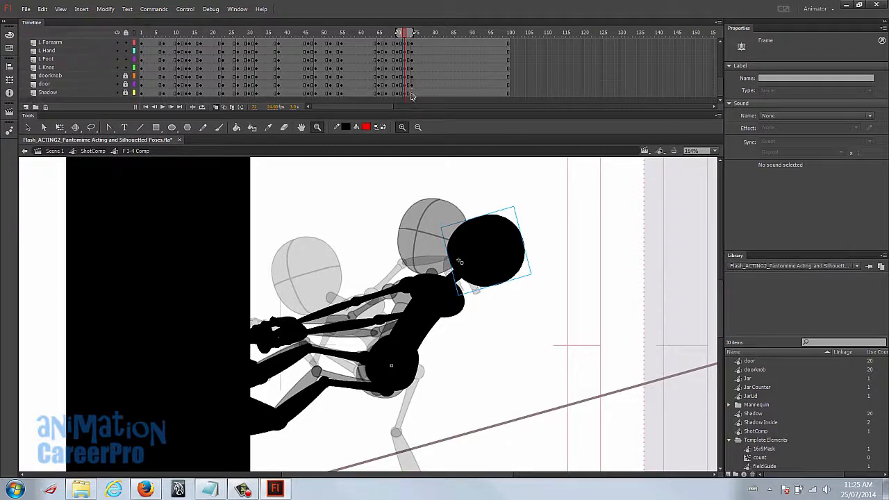
left_click(412, 94, "shift")
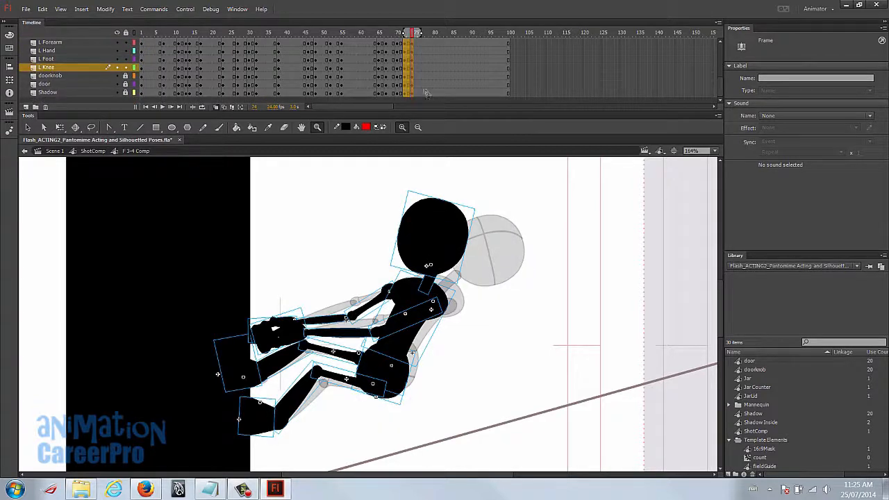
right_click(408, 71)
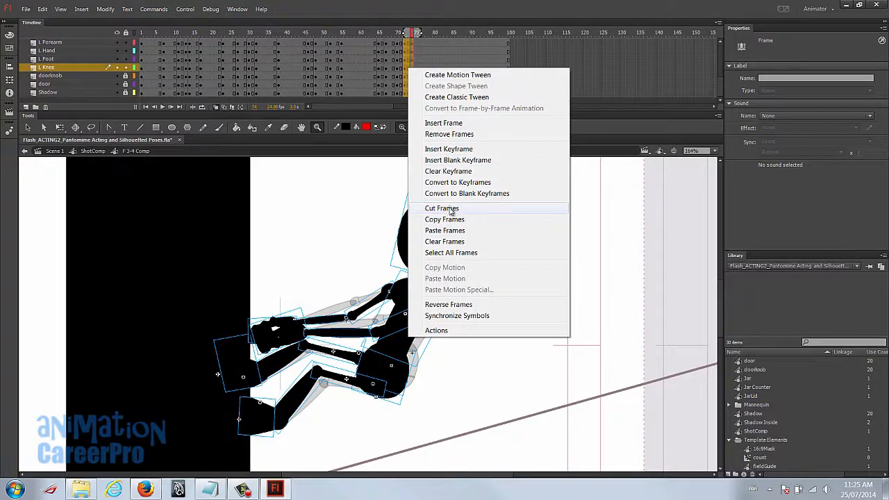
left_click(450, 219)
Step: Paste the copied frames on all layers at frame 76
left_click(417, 35)
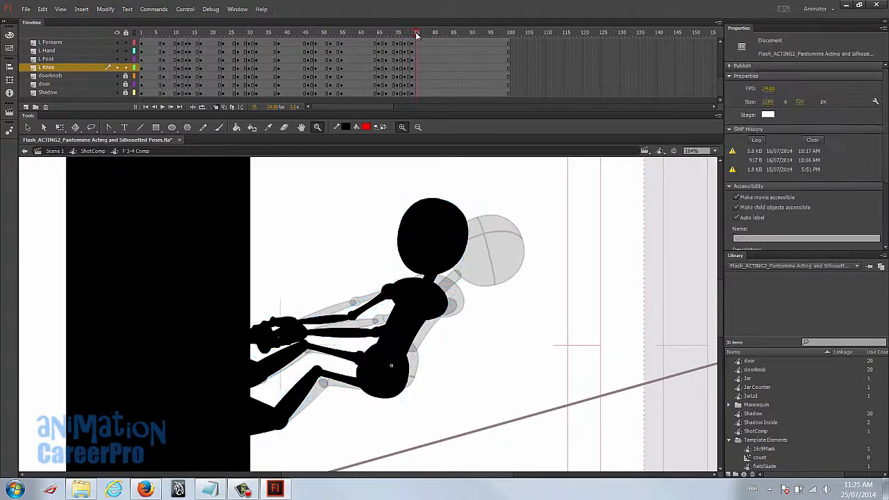
scroll(421, 58, "up", 3)
left_click(420, 43)
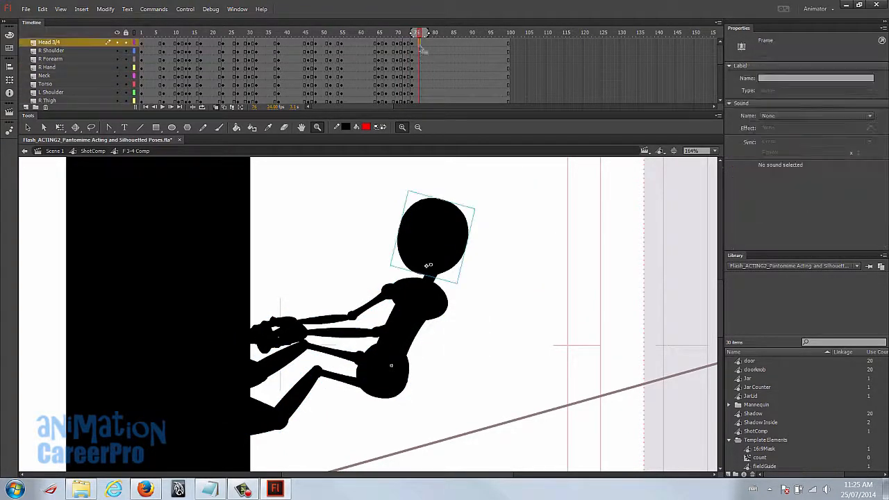
scroll(421, 50, "down", 5)
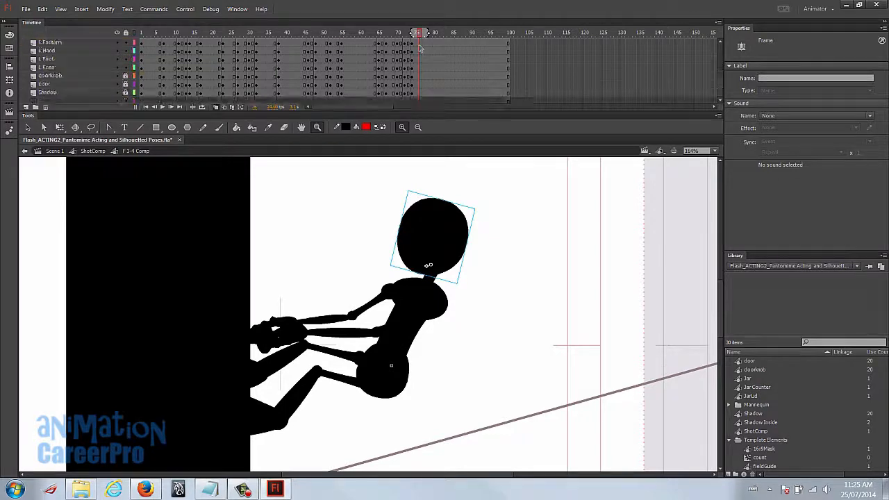
left_click(418, 92, "shift")
right_click(419, 92)
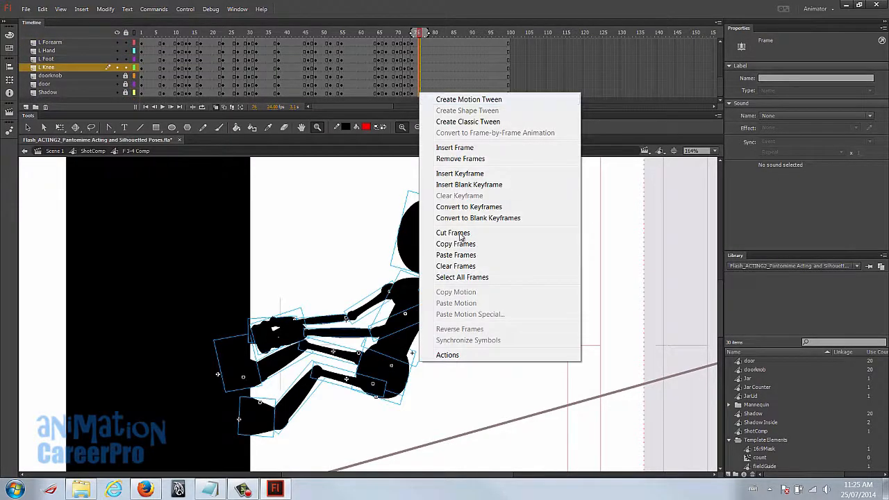
left_click(455, 255)
Step: Clear the extra keyframes on all layers at frame 79
scroll(431, 63, "up", 5)
left_click(433, 38)
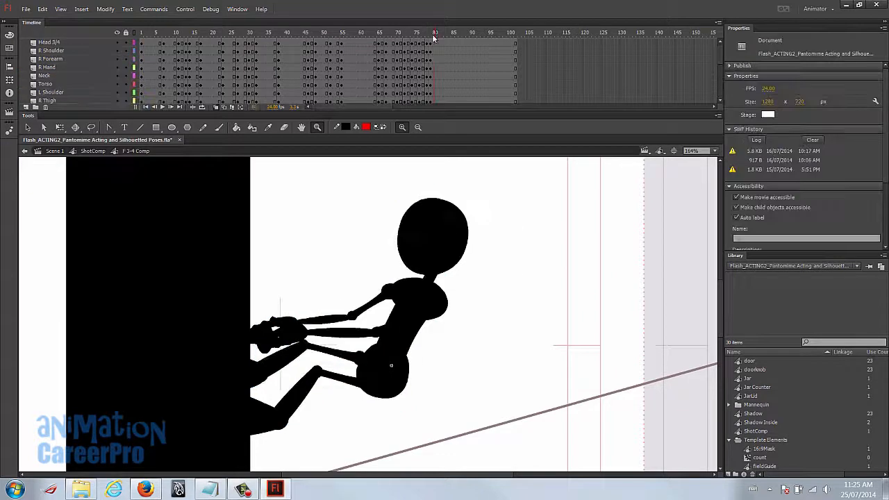
left_click(430, 44)
scroll(432, 54, "down", 5)
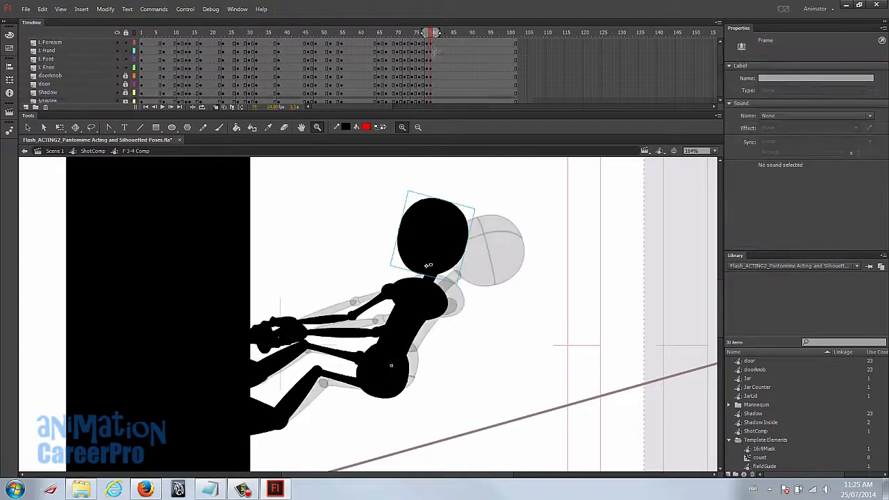
left_click_drag(431, 66, 430, 92)
right_click(430, 91)
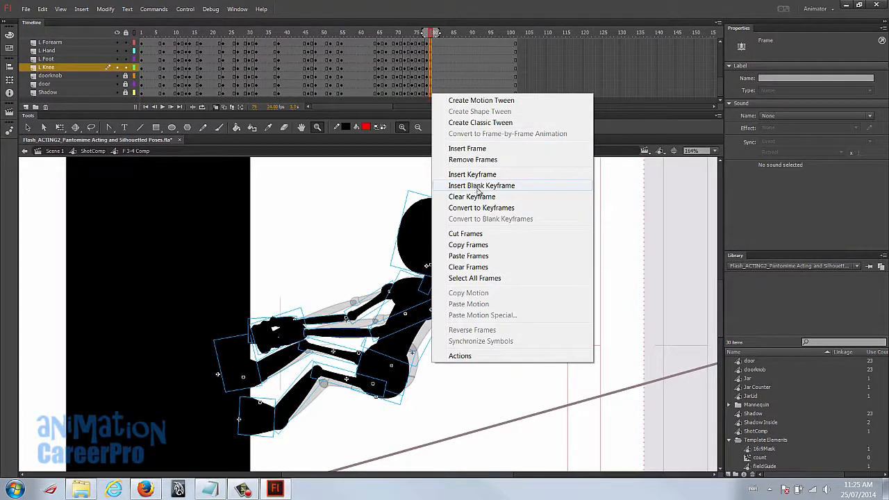
left_click(480, 197)
Step: Scrub the repeated pull, turn off onion skinning and copy frame 76 on all layers
left_click_drag(389, 33, 422, 43)
left_click(216, 108)
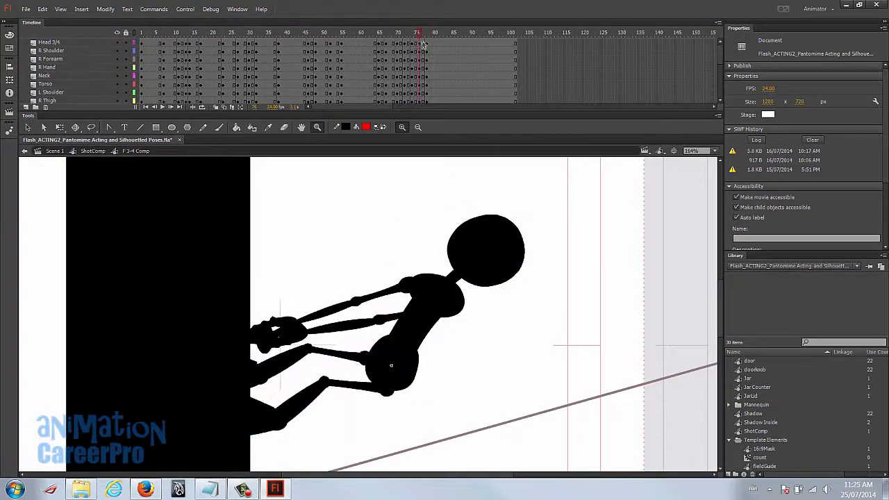
left_click(419, 44)
scroll(420, 46, "down", 4)
left_click(420, 93, "shift")
right_click(419, 93)
left_click(531, 243)
Step: Paste the copied pulled-back pose on all layers at frame 81
left_click(439, 93)
scroll(439, 93, "up", 4)
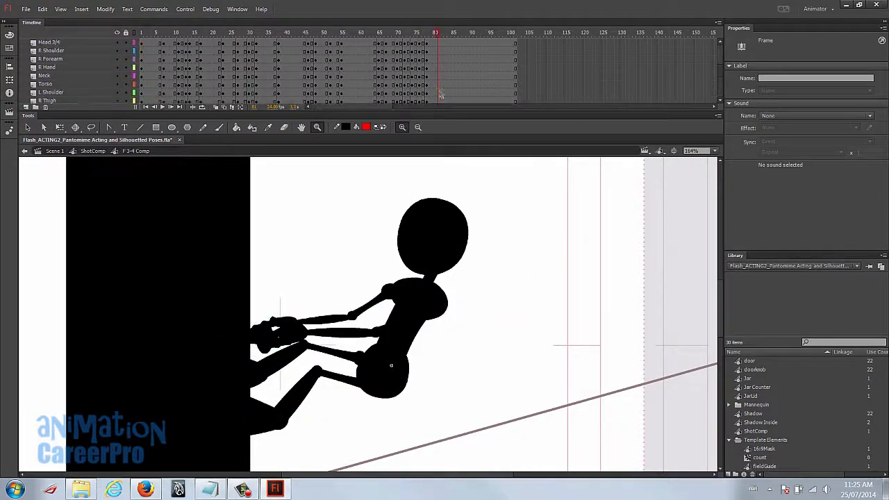
left_click(440, 46, "shift")
right_click(439, 47)
left_click(497, 206)
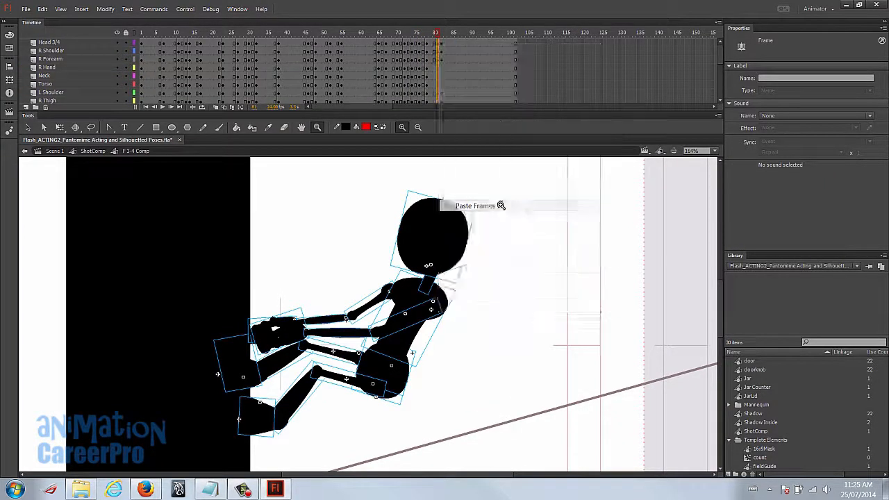
Step: Clear the extra keyframes on all layers at frame 82
left_click(441, 44)
scroll(441, 51, "down", 3)
mouse_move(441, 100)
left_mouse_down()
mouse_move(442, 116)
mouse_move(448, 103)
left_mouse_up()
right_click(443, 88)
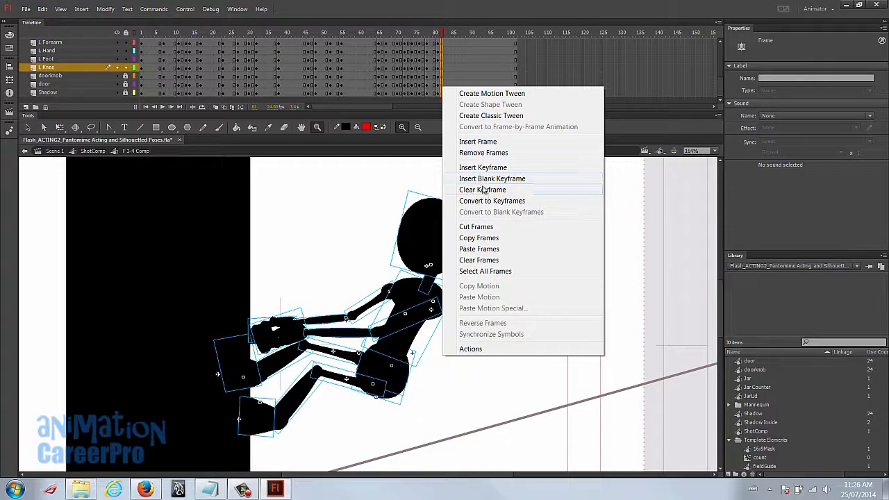
left_click(488, 190)
Step: Insert keyframes on all layers at frame 85 and stretch the whole character slightly away from the door, anchored at the feet
left_click_drag(442, 37, 452, 41)
key("F6")
key("q")
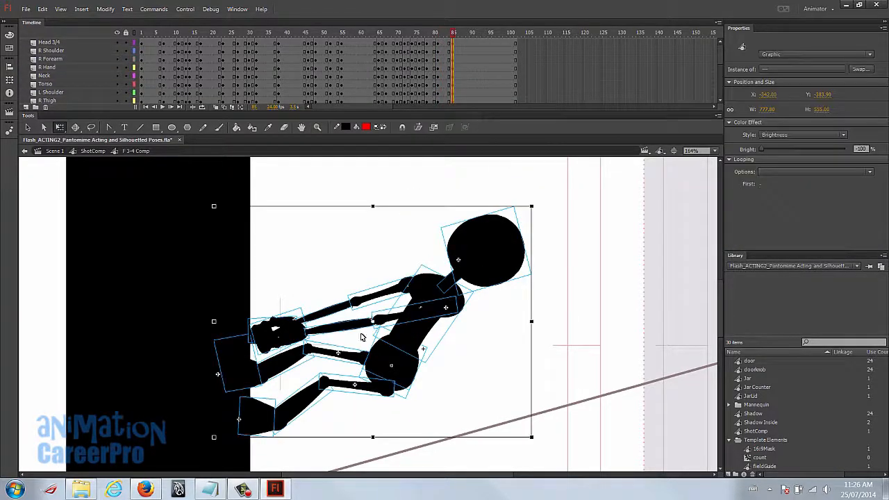
left_click_drag(373, 324, 261, 347)
left_click_drag(532, 321, 540, 322)
left_click_drag(377, 206, 377, 210)
left_click(450, 53)
left_click(454, 49)
left_click(449, 56)
left_click(451, 61)
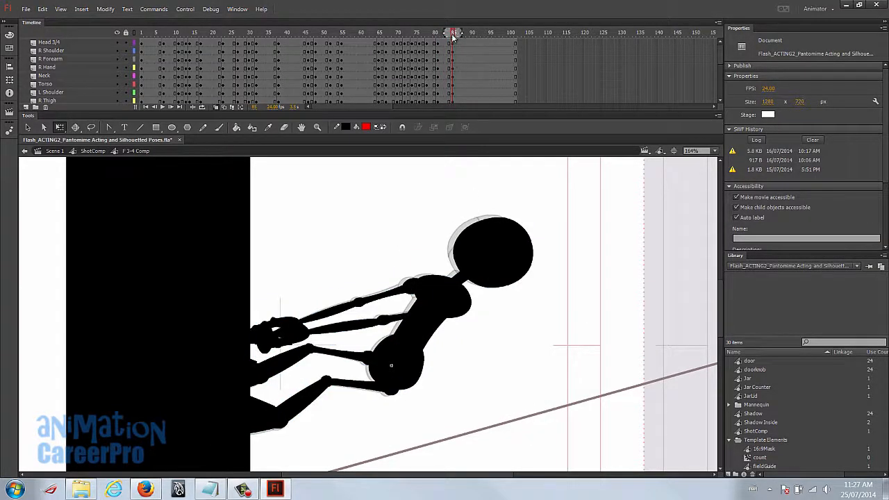
Step: Insert keyframes on all layers at frame 93
left_click_drag(475, 43, 486, 99)
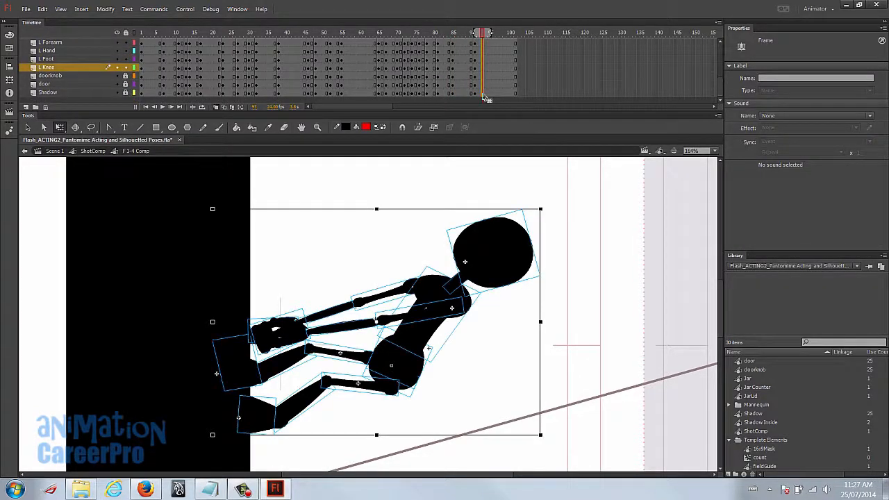
key("z")
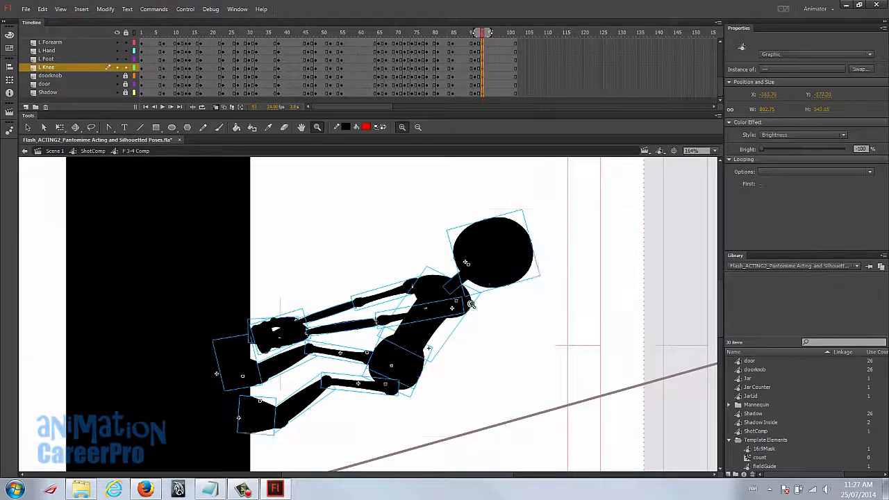
left_click(462, 304, "alt")
left_click_drag(213, 256, 468, 416)
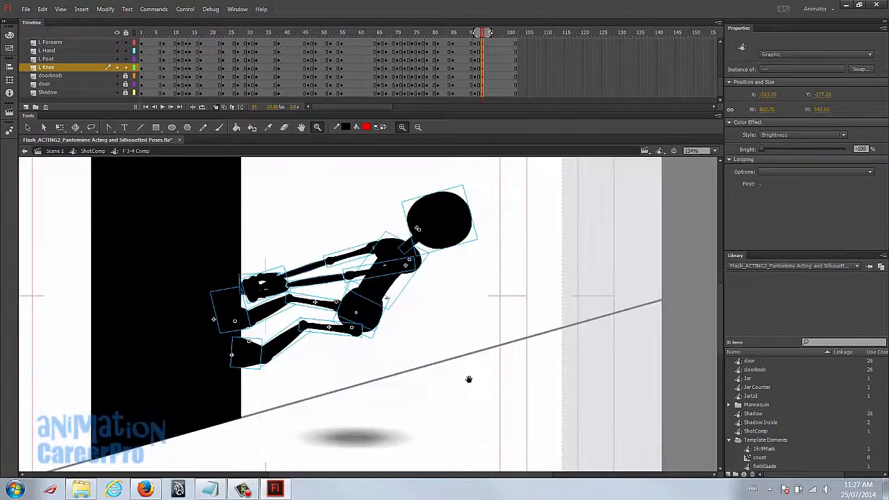
left_click_drag(546, 329, 563, 317)
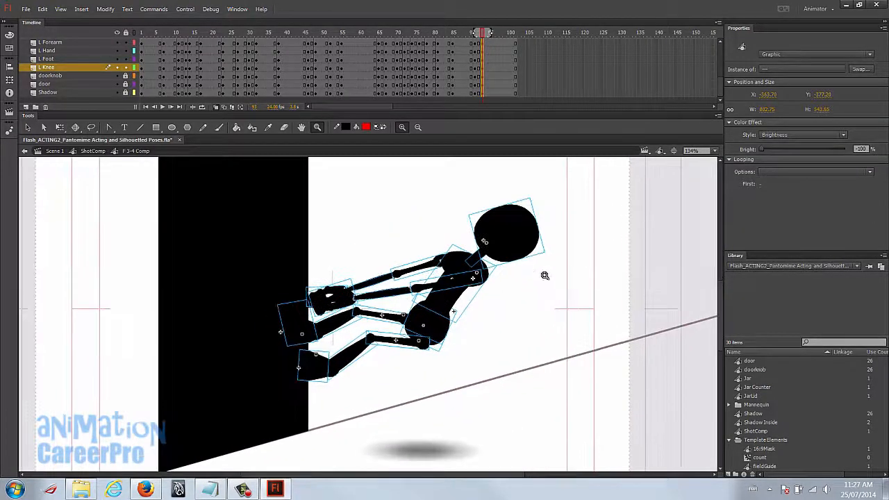
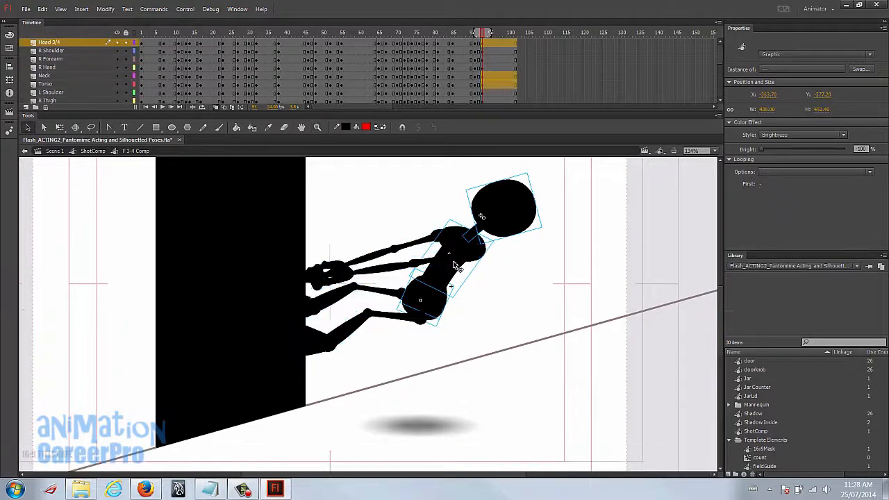
Step: Lower and rotate the torso, pelvis and head at frame 93, then tilt the head toward the door
left_click_drag(455, 266, 429, 324)
key("q")
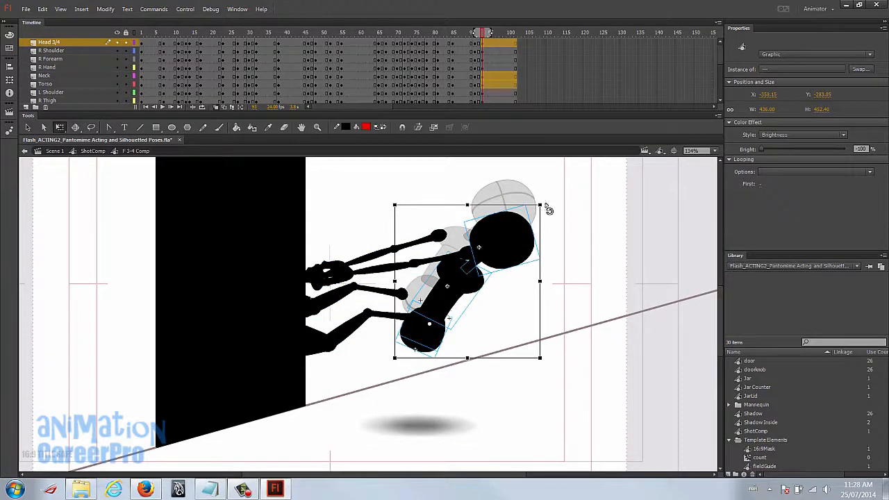
left_click_drag(548, 209, 526, 199)
left_click_drag(434, 339, 457, 308)
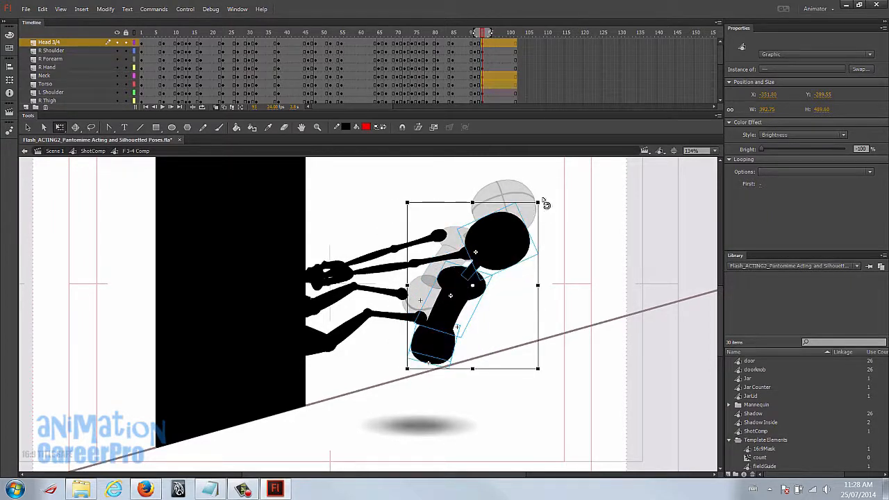
left_click(502, 251)
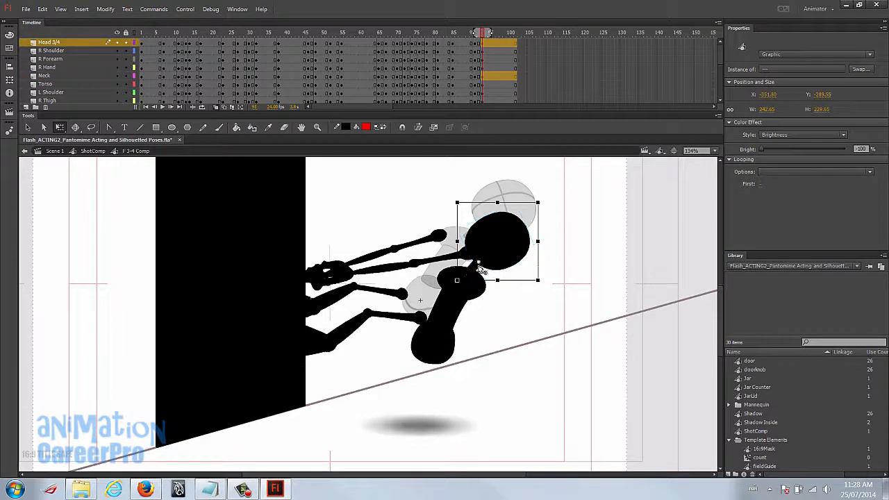
left_click_drag(549, 209, 464, 196)
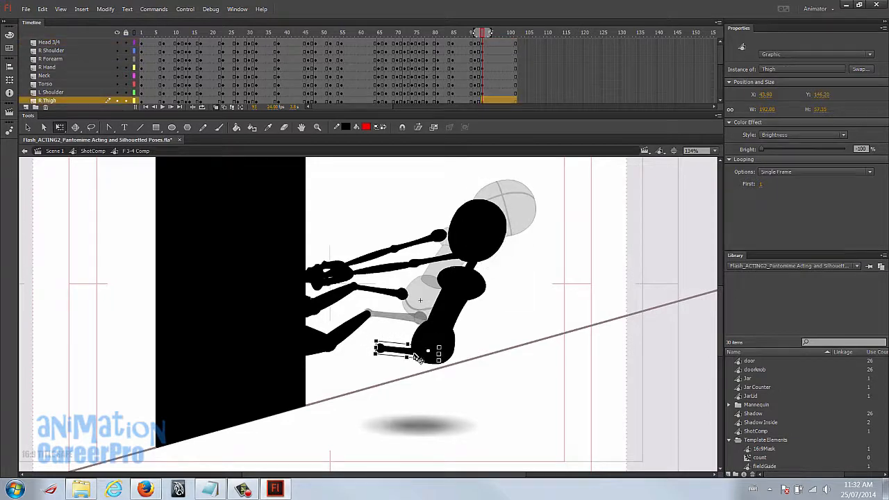
Step: Reattach both thighs and shins to the lowered pelvis, keeping both feet against the door
left_click_drag(409, 350, 391, 337)
left_click(401, 326)
left_click_drag(363, 373, 350, 353)
left_click(446, 368, "shift")
left_click_drag(448, 370, 318, 331)
left_click(339, 347)
left_click_drag(336, 366, 328, 355)
left_click(398, 311)
left_click_drag(390, 297, 391, 321)
left_click_drag(348, 292, 372, 319)
left_click_drag(338, 347, 327, 319)
Step: Reattach both arms to the lowered shoulders and swing the open hands free of the doorknob
left_click_drag(432, 260, 447, 286)
left_click_drag(399, 266, 367, 279)
left_click(405, 247)
left_click_drag(437, 236, 442, 278)
left_click_drag(404, 300, 398, 278)
left_click_drag(375, 257, 334, 227)
left_click(411, 251)
left_click(391, 243)
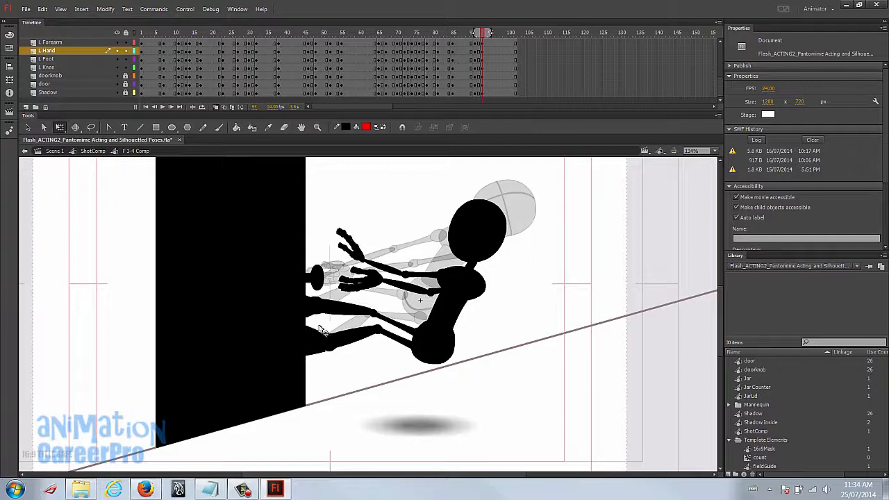
Step: Insert keyframes on all layers at frame 94
left_click(488, 33)
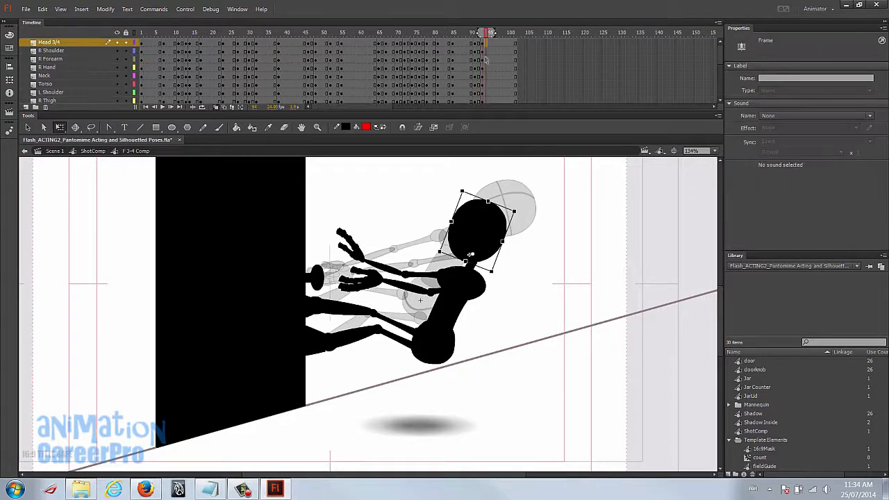
scroll(486, 66, "down", 5)
left_click(485, 94, "shift")
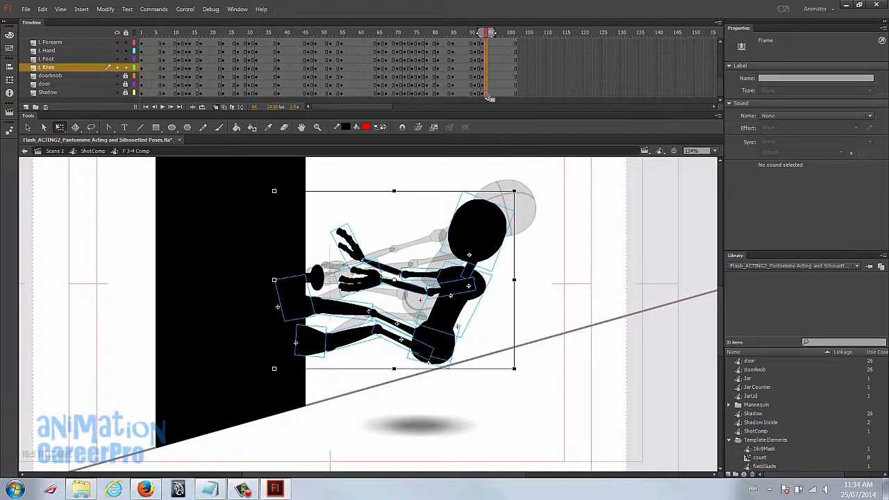
key("F6")
Step: Drop the upper body and pelvis onto the floor shadow at frame 94 and swing the right upper arm down
left_click(488, 34)
left_click_drag(356, 186, 518, 308)
left_click(435, 340, "shift")
left_click_drag(434, 340, 443, 415)
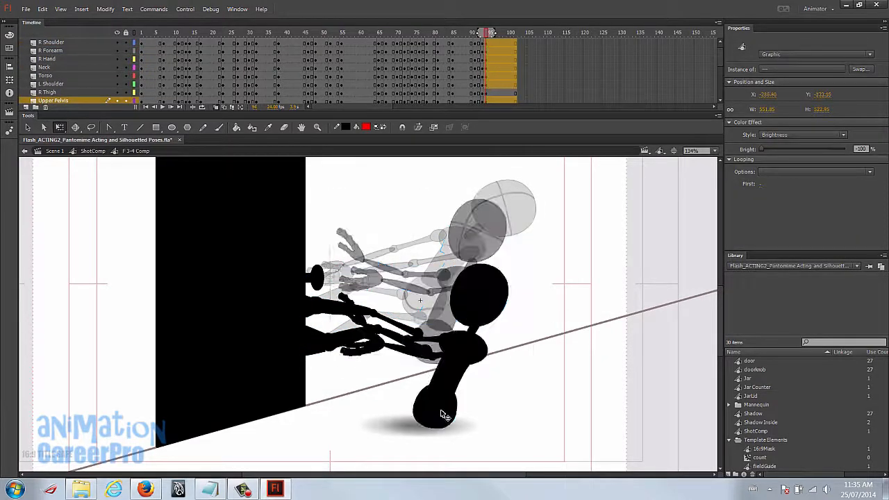
left_click(497, 387)
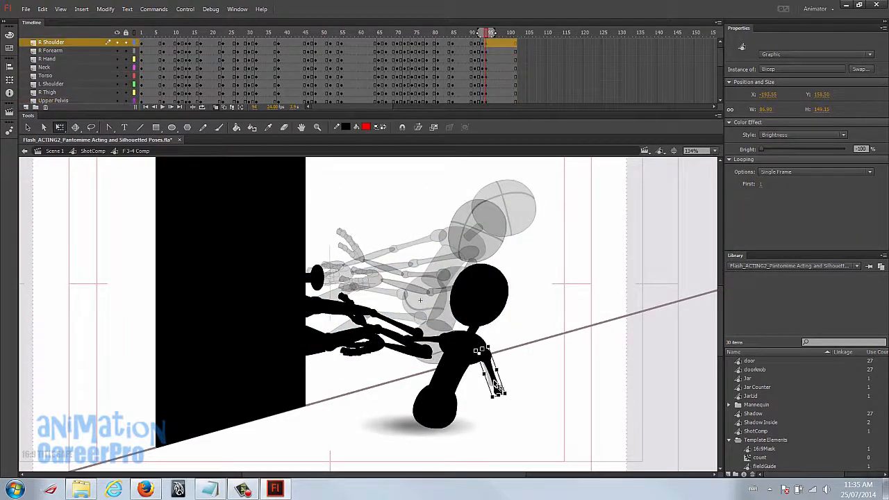
left_click_drag(500, 404, 479, 403)
Step: Reattach the right forearm to its elbow and the thighs to the fallen pelvis, angling the right thigh up
left_click(413, 338)
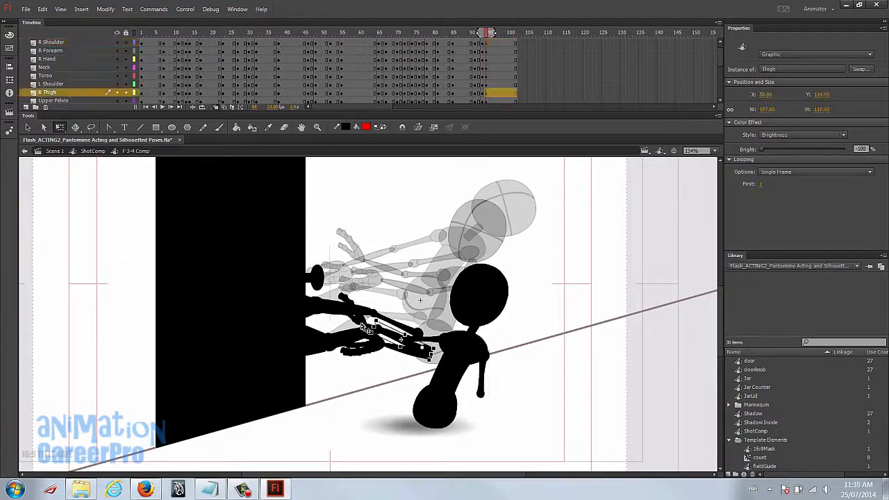
left_click(371, 344)
left_click(408, 354, "shift")
left_click_drag(410, 356, 645, 379)
left_click(518, 368, "ctrl")
key("v")
left_click_drag(569, 353, 554, 348)
left_click(430, 337, "shift")
left_click_drag(430, 337, 271, 299)
left_click(376, 368, "shift")
key("q")
left_click(316, 268)
left_click_drag(268, 260, 310, 268)
left_click(288, 255)
left_click(267, 273)
left_click(207, 245, "shift")
left_click_drag(207, 245, 270, 319)
left_click(254, 361)
left_click_drag(241, 305, 337, 426)
Step: Join the right shin and foot to the raised knee and swing them down to the floor
left_click(290, 287)
left_click(181, 278, "shift")
left_click(116, 285, "shift")
left_click_drag(126, 376, 149, 276)
left_click(321, 395, "shift")
left_click_drag(148, 276, 201, 302)
left_click(171, 248)
left_click(236, 249, "shift")
left_click(323, 270, "shift")
left_click_drag(237, 248, 410, 315)
left_click(279, 251)
left_click(363, 283, "shift")
left_click_drag(327, 258, 410, 298)
left_click_drag(236, 203, 282, 371)
left_click(319, 416)
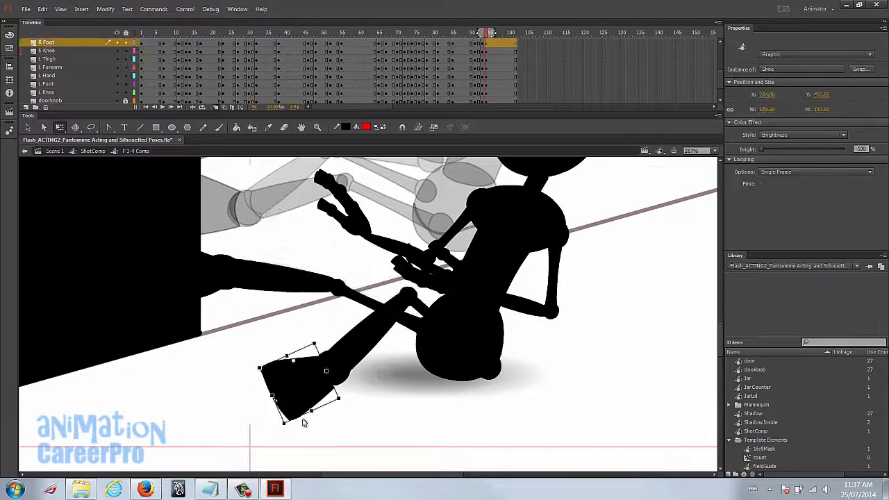
Step: Swing the left shin and foot down from the door to the floor and raise the left knee
left_click(253, 281)
left_click(191, 279, "shift")
left_click_drag(240, 258, 336, 285)
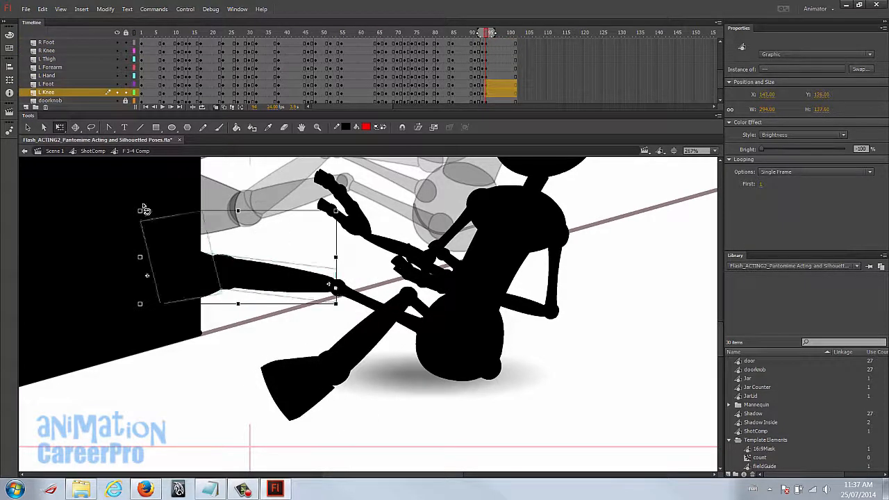
left_click_drag(150, 209, 214, 367)
left_click_drag(317, 320, 322, 315)
left_click(375, 304, "shift")
left_click_drag(313, 358, 424, 323)
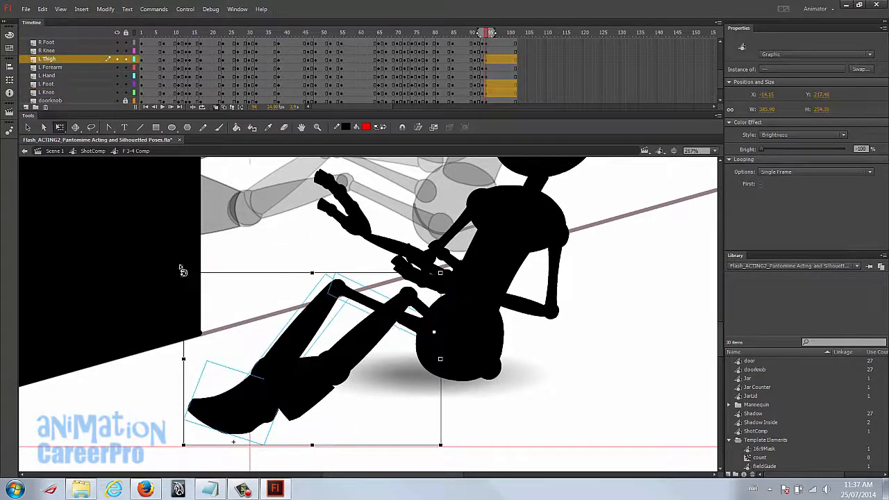
left_click_drag(175, 263, 193, 214)
left_click(379, 290, "shift")
left_click_drag(271, 335, 200, 420)
Step: Raise the right knee slightly and rotate the right shin and foot closer to the body
left_click(394, 279)
left_click_drag(394, 280, 402, 273)
left_click_drag(375, 325, 381, 320)
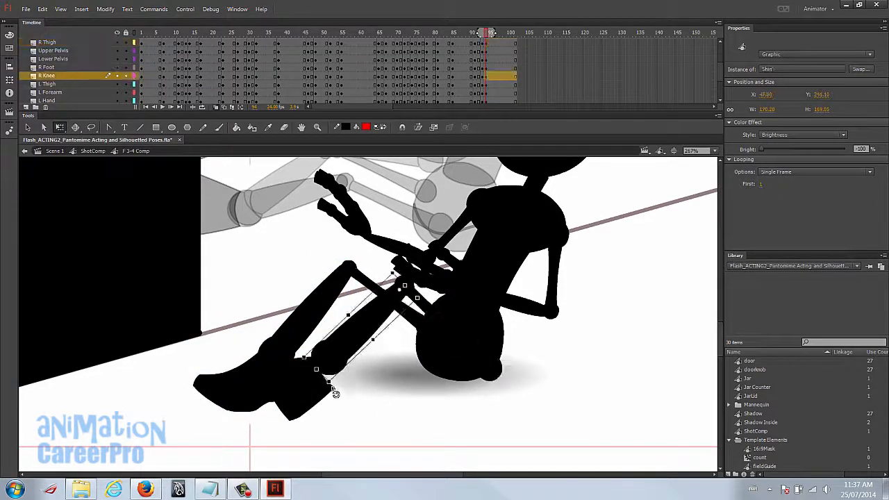
left_click_drag(339, 386, 368, 401)
left_click_drag(311, 392, 346, 409)
left_click_drag(325, 447, 375, 450)
Step: Swing the right arm behind the body and place its hand on the floor
key("z")
left_click(386, 274, "alt")
key("v")
left_click(410, 326, "shift")
key("q")
left_click_drag(413, 316, 452, 332)
left_click_drag(374, 342, 541, 381)
left_click(452, 313, "shift")
left_click_drag(475, 329, 478, 316)
left_click(470, 303, "shift")
left_click_drag(480, 354, 478, 315)
left_click_drag(500, 402, 533, 345)
left_click(482, 333, "shift")
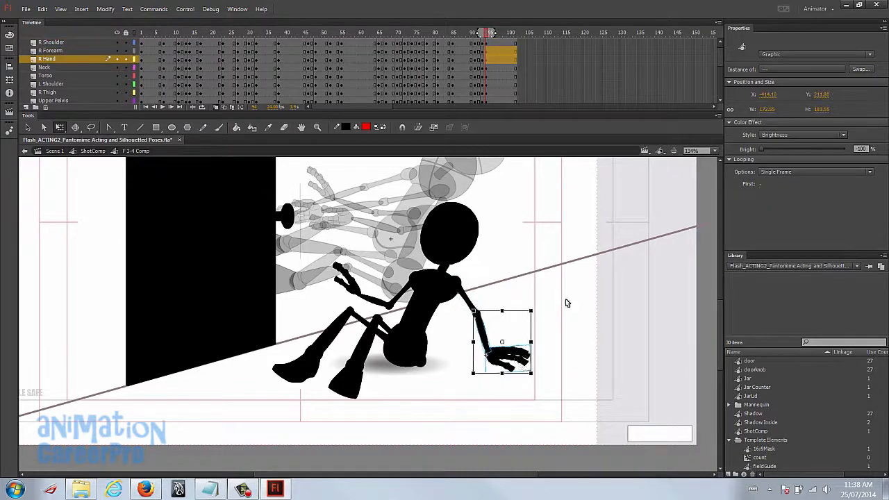
Step: Swing the left upper arm and forearm down behind the torso toward the floor
left_click(565, 303)
left_click(375, 306)
left_click(374, 302, "shift")
left_click(353, 287, "shift")
left_click_drag(377, 285, 415, 279)
left_click_drag(428, 314, 469, 284)
left_click(438, 335)
left_click(436, 334)
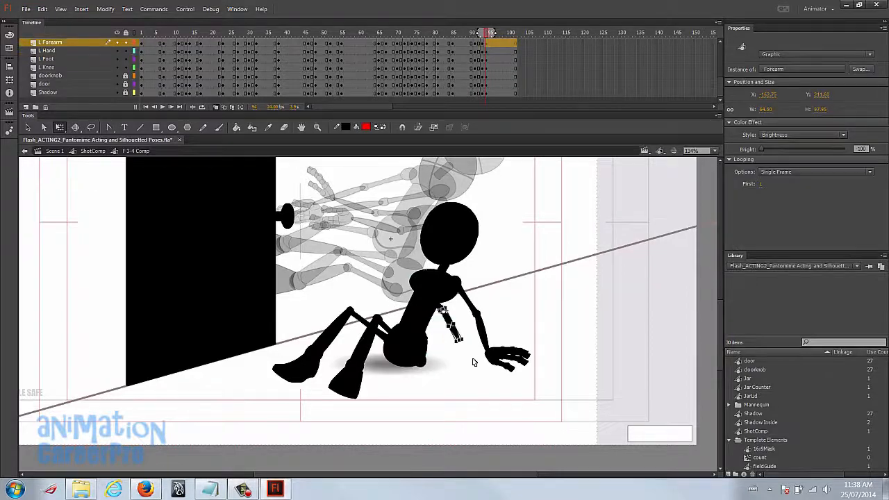
left_click(429, 338)
left_click(424, 338)
left_click(439, 348)
Step: Attach the left hand to the end of the left forearm and rotate it downward
key("z")
left_click(420, 341)
key("v")
left_click(387, 324)
key("ctrl+z")
left_click_drag(379, 323, 440, 320)
left_click(135, 33)
left_click(134, 33)
key("q")
left_click_drag(384, 382, 508, 383)
Step: Rotate the left hand flat against the floor
key("z")
left_click(461, 370, "alt")
key("v")
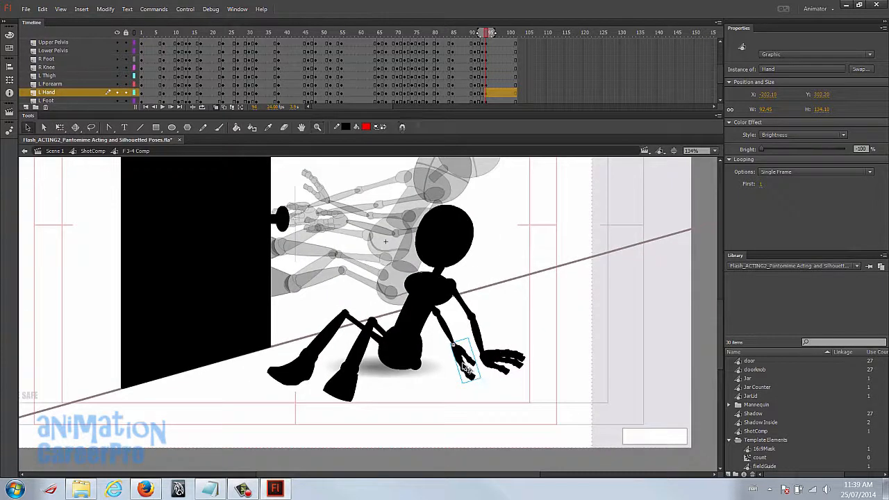
key("z")
left_click(467, 368)
key("v")
key("q")
left_click_drag(416, 357, 445, 299)
Step: Flatten the right hand on the floor and nudge both arms into line with the shoulders
left_click(397, 262)
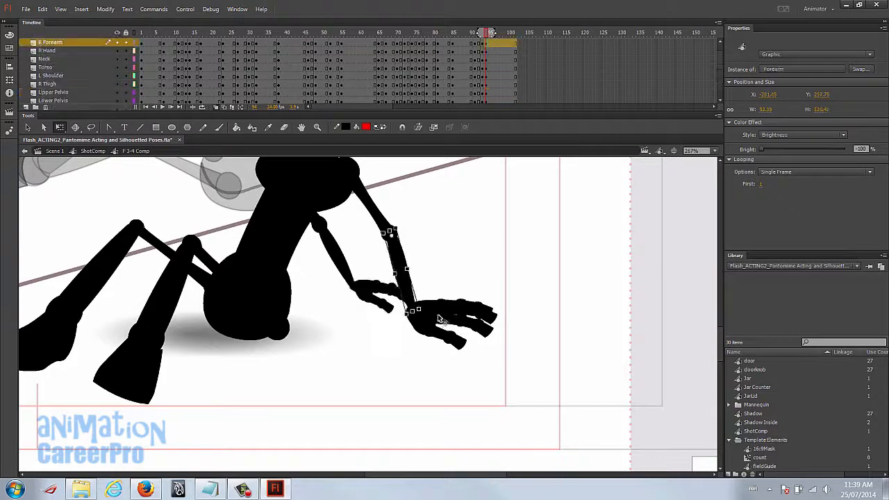
left_click(430, 314)
left_click_drag(505, 354, 519, 339)
left_click(371, 201, "shift")
left_click_drag(371, 202, 378, 206)
left_click(329, 239)
left_click(376, 290, "shift")
left_click_drag(377, 290, 368, 297)
Step: Switch the right foot's graphic to frame 3 and align it flat on the floor beneath the right shin
key("ctrl+minus")
left_click(300, 328)
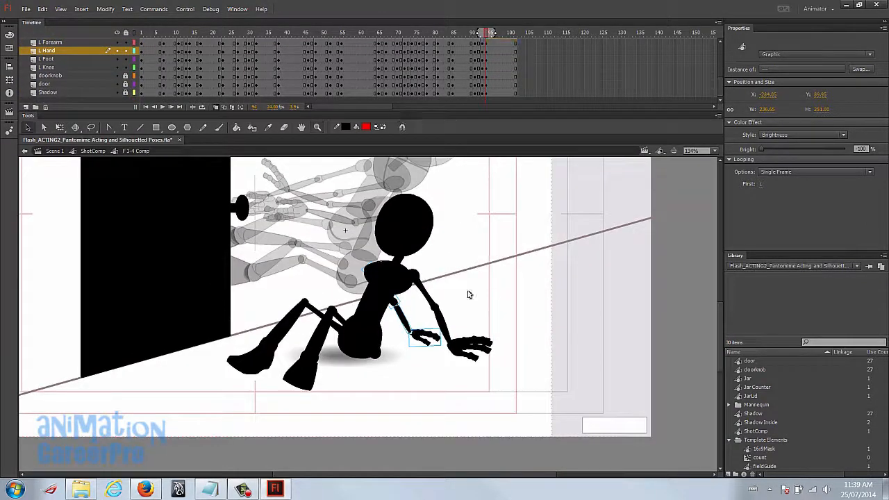
left_click(322, 318)
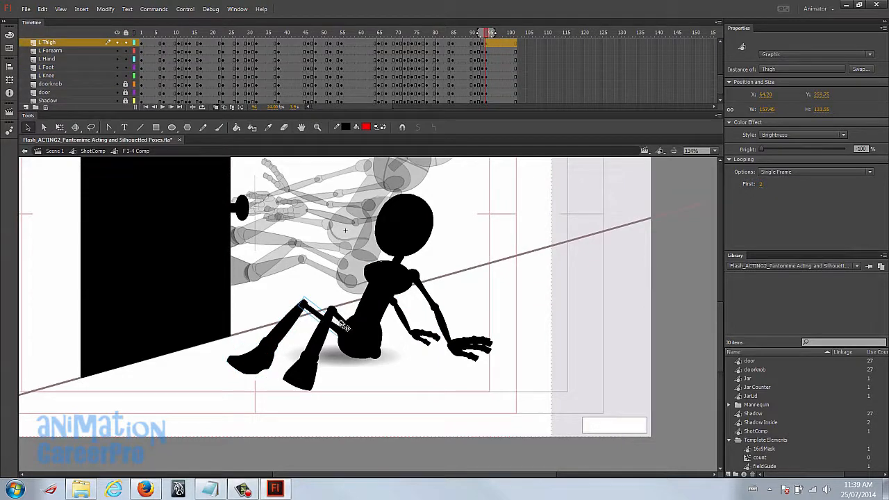
left_click(373, 379)
left_click(375, 356)
left_click(360, 375)
left_click(302, 375)
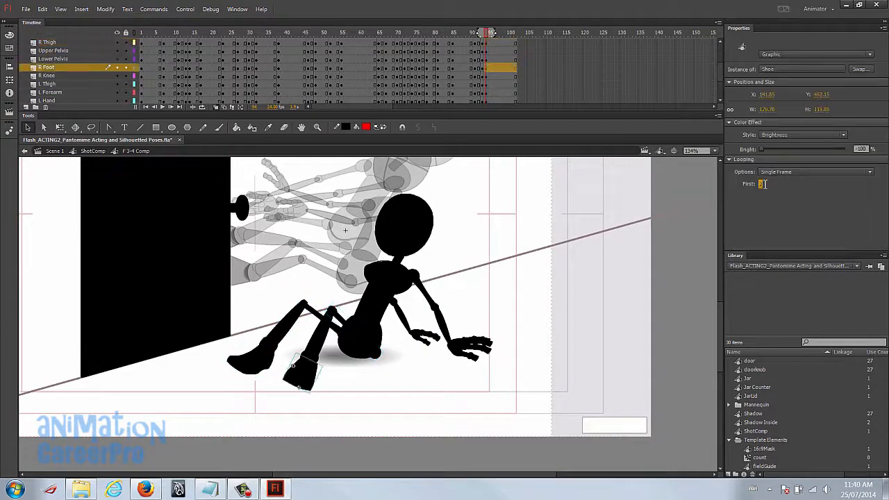
left_click(765, 186)
type("2")
key("Return")
key("q")
left_click_drag(305, 405, 300, 370)
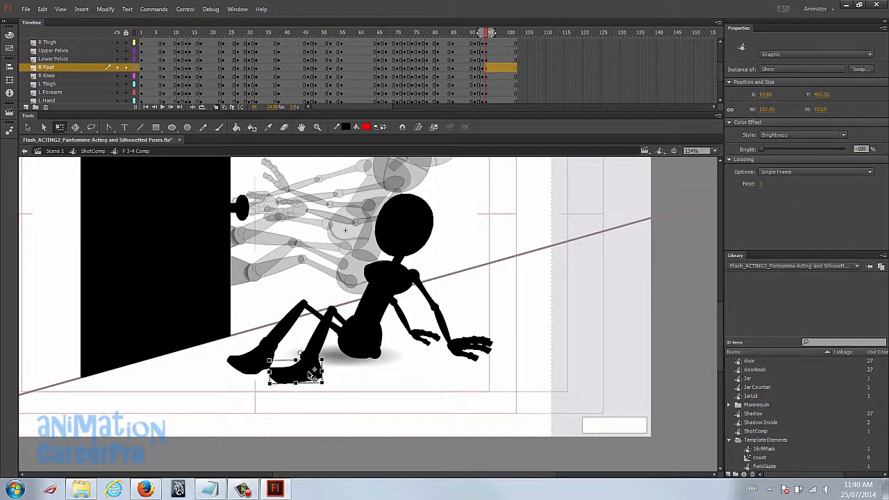
Step: Try other frames for the left foot's graphic, settle on frame 2, and rotate the foot flat against the floor
left_click(246, 365)
left_click(762, 184)
type("2")
key("Return")
type("3")
key("Return")
left_click(762, 184)
type("4")
key("Return")
type("2")
key("Return")
left_click_drag(261, 385, 265, 357)
left_click(398, 382)
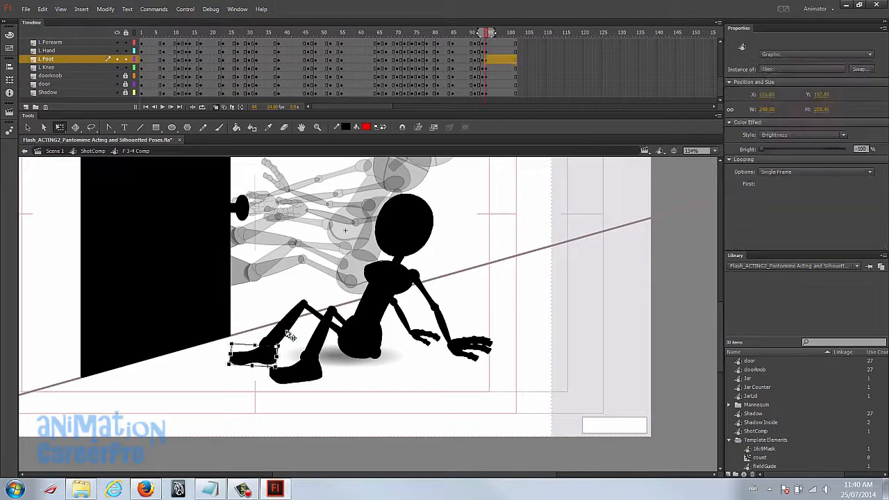
left_click(258, 357)
left_click(282, 330, "shift")
left_click(454, 305)
Step: Move the fall pose keyframes on the character layers a few frames further along the timeline
mouse_move(478, 34)
left_mouse_down()
mouse_move(488, 38)
mouse_move(476, 38)
left_mouse_up()
left_click(475, 40)
left_click(486, 95, "shift")
key("F6")
left_click_drag(492, 73, 498, 73)
left_click_drag(489, 38, 477, 39)
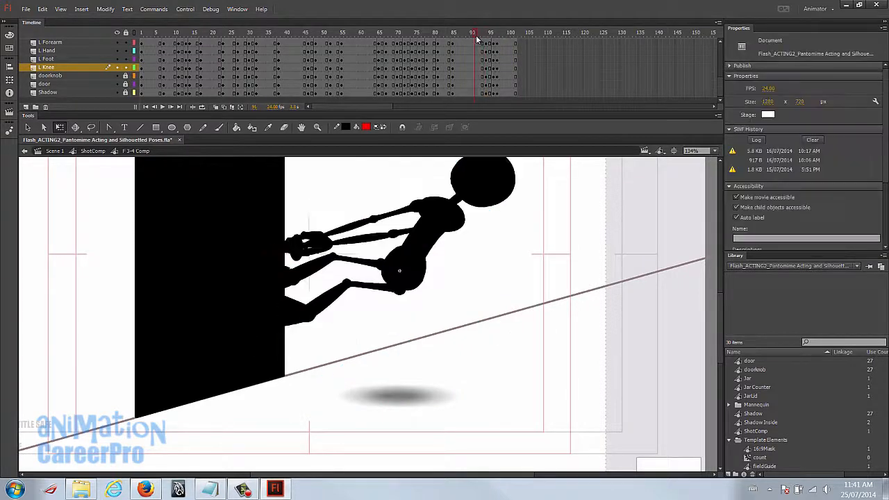
Step: Insert a keyframe on every layer at frame 91 for the pulling pose
scroll(479, 59, "up", 3)
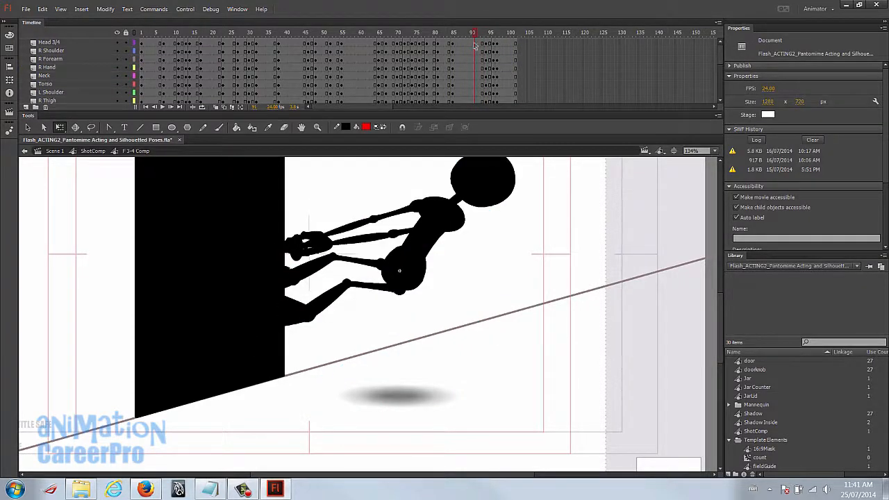
left_click(459, 188)
left_click(476, 94, "shift")
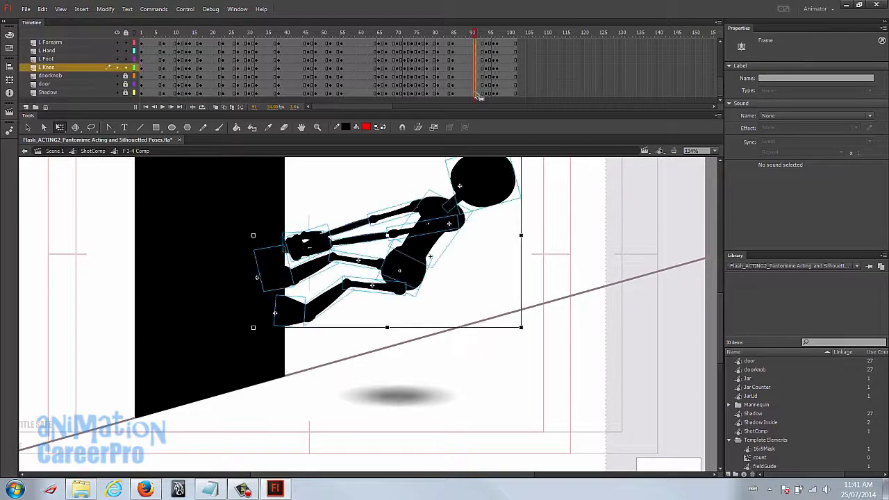
scroll(487, 89, "up", 3)
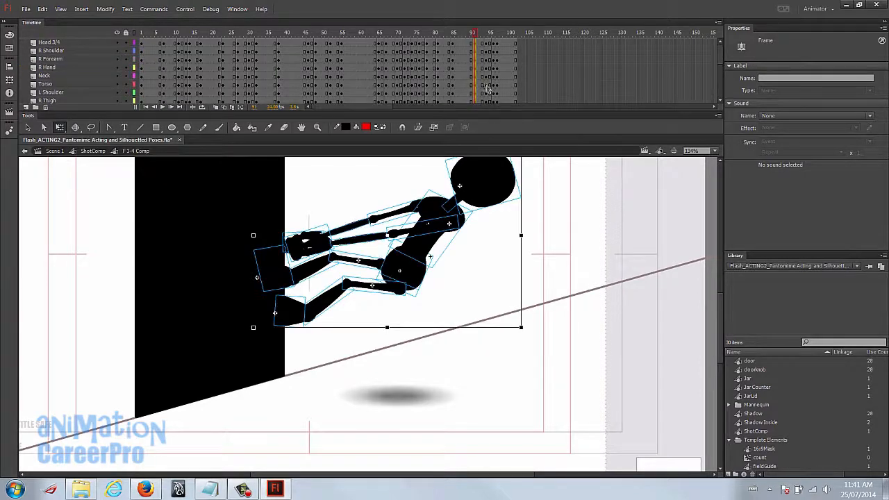
left_click(476, 35)
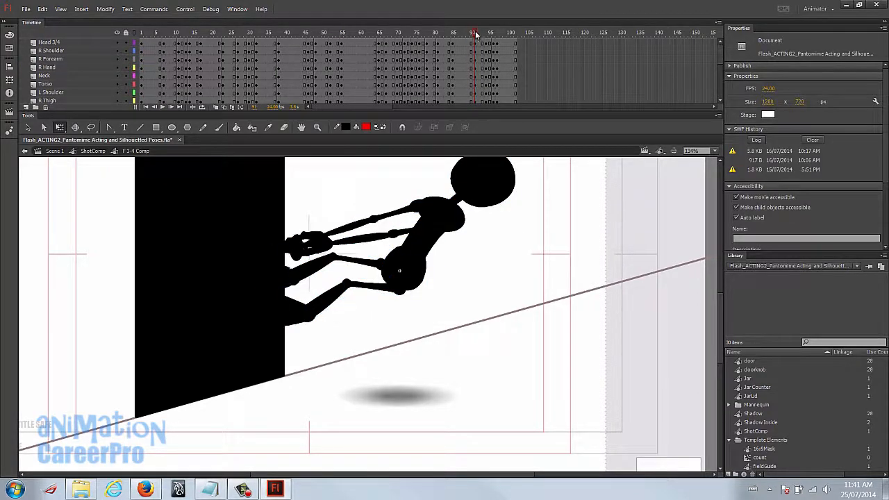
Step: At frame 94, skew the whole character slightly downward away from the door and rotate the head counterclockwise
mouse_move(478, 33)
left_mouse_down()
mouse_move(470, 35)
mouse_move(493, 36)
mouse_move(488, 42)
left_mouse_up()
left_click(493, 52)
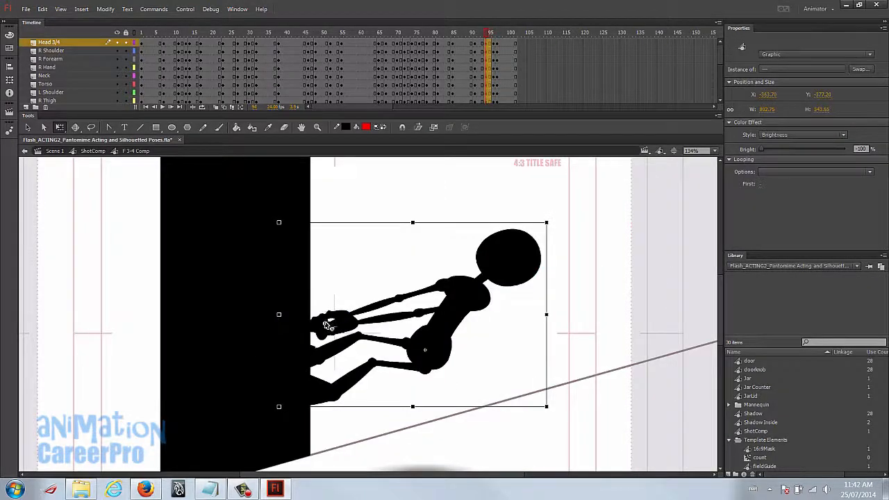
left_click(456, 290)
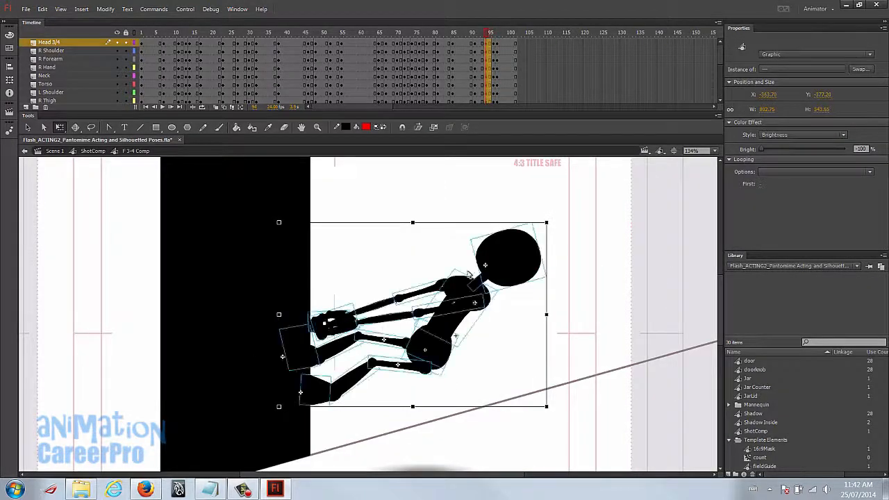
left_click_drag(548, 248, 549, 260)
mouse_move(486, 33)
left_mouse_down()
mouse_move(499, 36)
mouse_move(487, 44)
left_mouse_up()
left_click(515, 280)
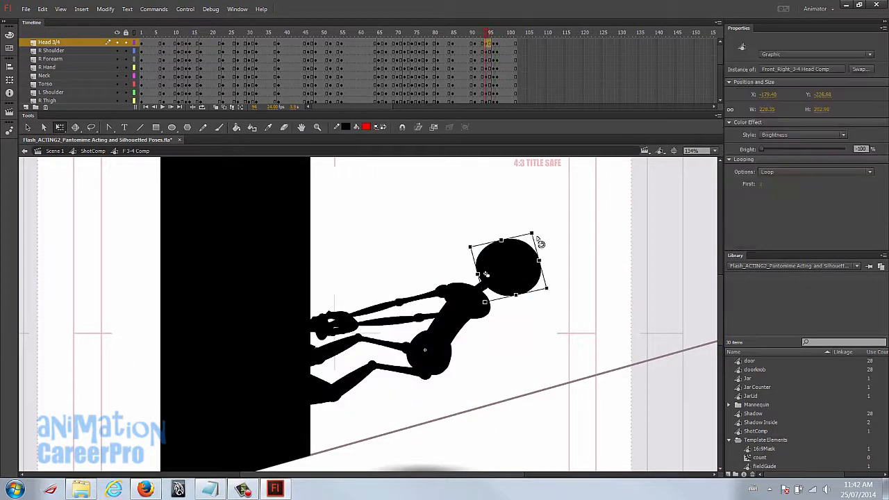
left_click_drag(541, 238, 528, 224)
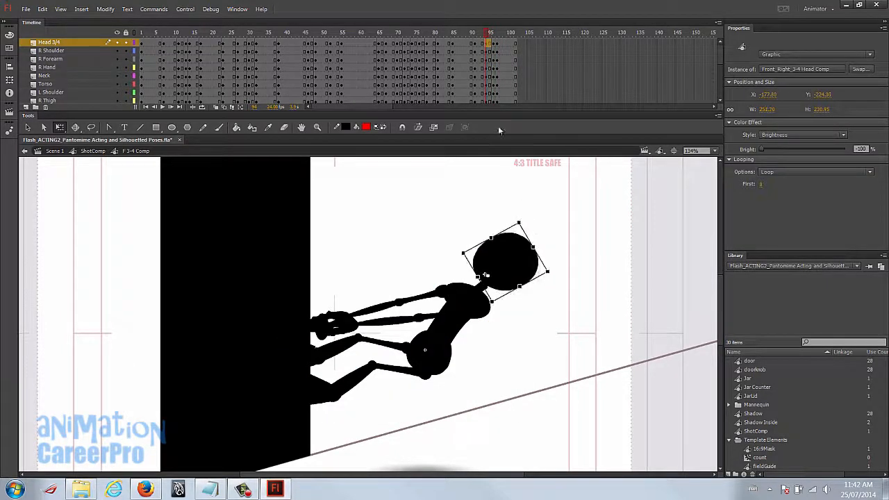
Step: At frame 96, with onion skinning on, pull the right leg off the door and set the right foot's graphic to frame 3
mouse_move(481, 31)
left_mouse_down()
mouse_move(474, 36)
mouse_move(494, 38)
mouse_move(479, 45)
mouse_move(492, 44)
left_mouse_up()
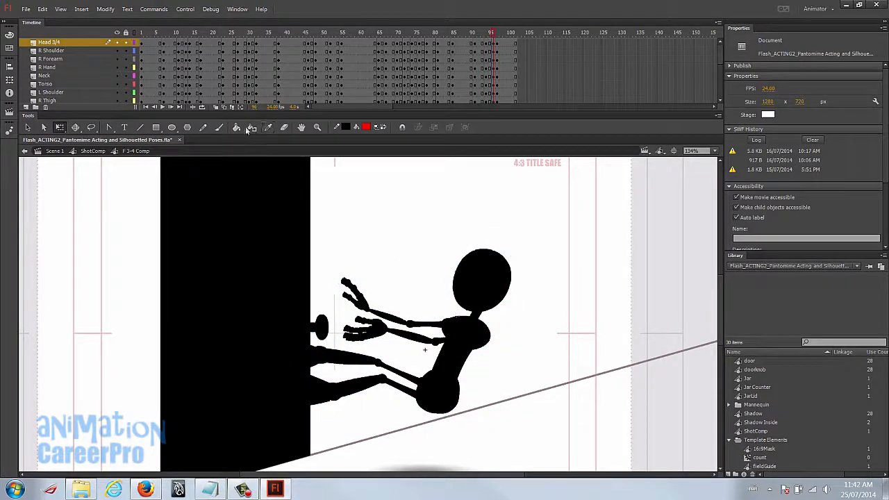
left_click(216, 107)
left_click_drag(509, 341, 504, 274)
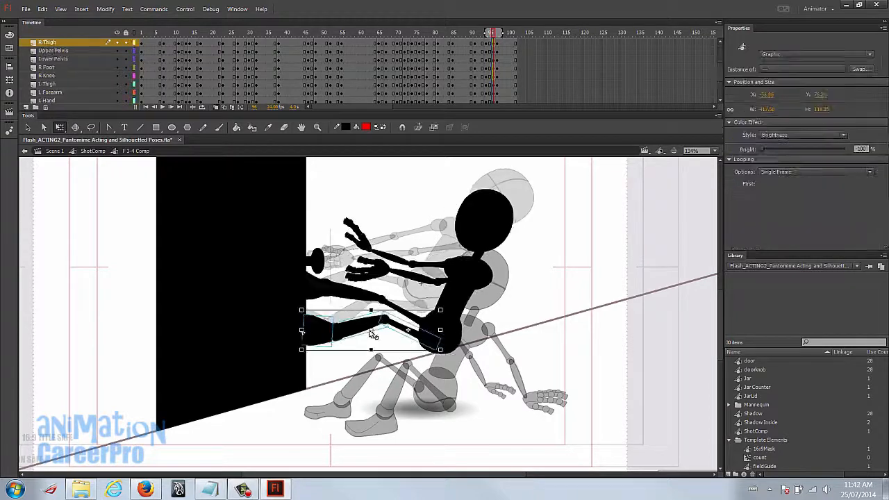
left_click_drag(375, 330, 381, 328)
left_click(343, 365)
left_click(329, 338)
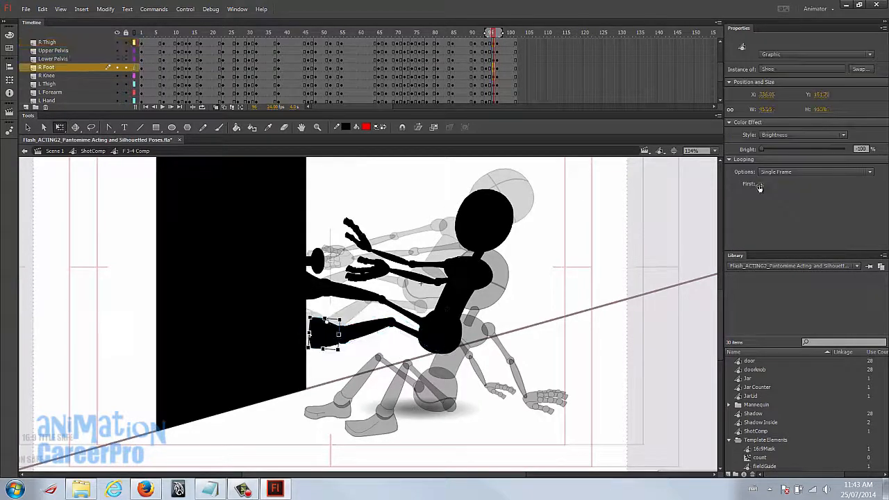
left_click(760, 185)
type("3")
key("Return")
left_click_drag(320, 340, 335, 342)
Step: Attach the left foot toes-up and pull the left foot, shin and thigh away from the door toward the pelvis
mouse_move(324, 295)
left_mouse_down()
mouse_move(334, 302)
mouse_move(326, 283)
left_mouse_up()
left_click(316, 286)
left_click(355, 296, "shift")
left_click(403, 312, "shift")
left_click_drag(403, 314, 415, 317)
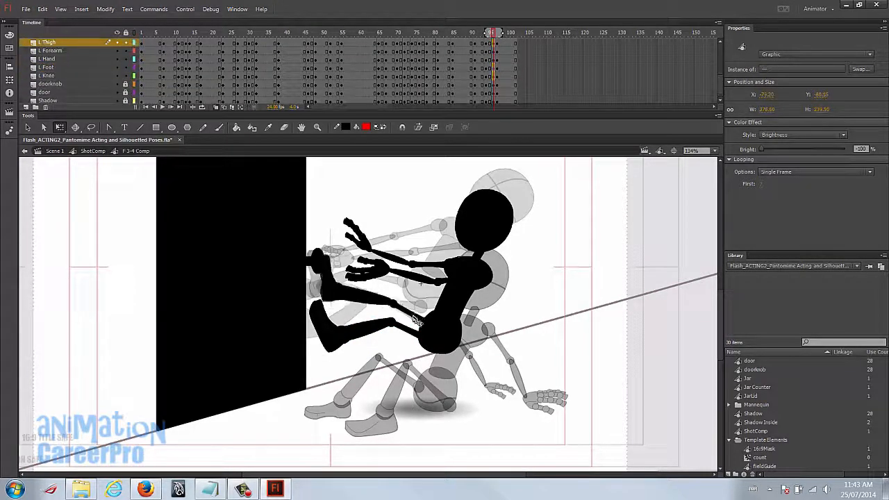
left_click_drag(416, 319, 419, 319)
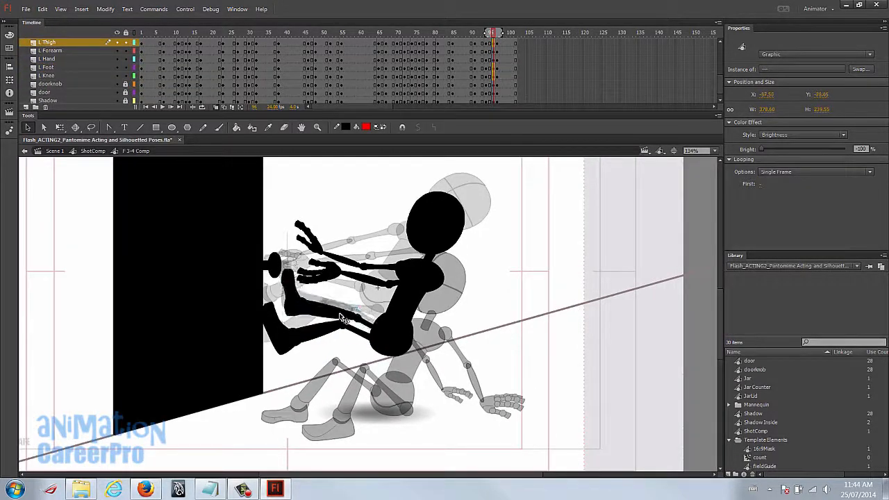
key("q")
left_click_drag(331, 323, 335, 324)
left_click(492, 304)
Step: Rotate the right foot slightly counterclockwise at the ankle in the frame 96 pose
left_click_drag(493, 33, 496, 38)
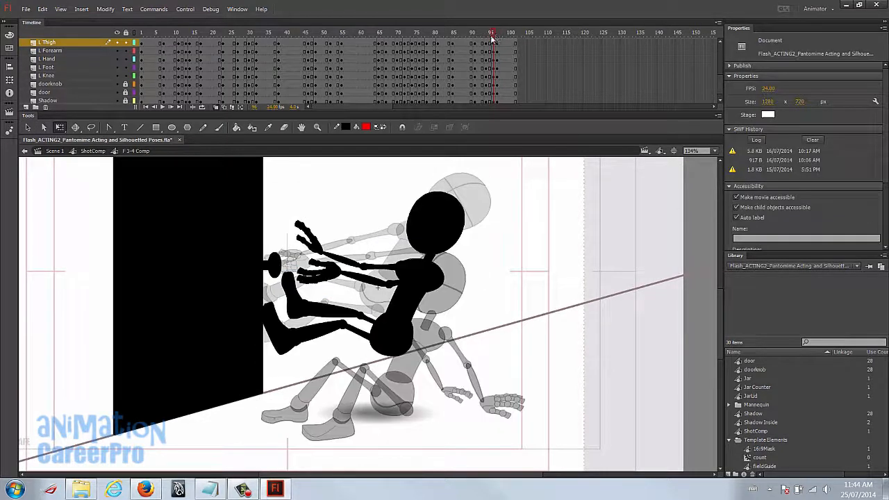
left_click(274, 331)
left_click_drag(282, 301, 266, 307)
left_click(315, 350)
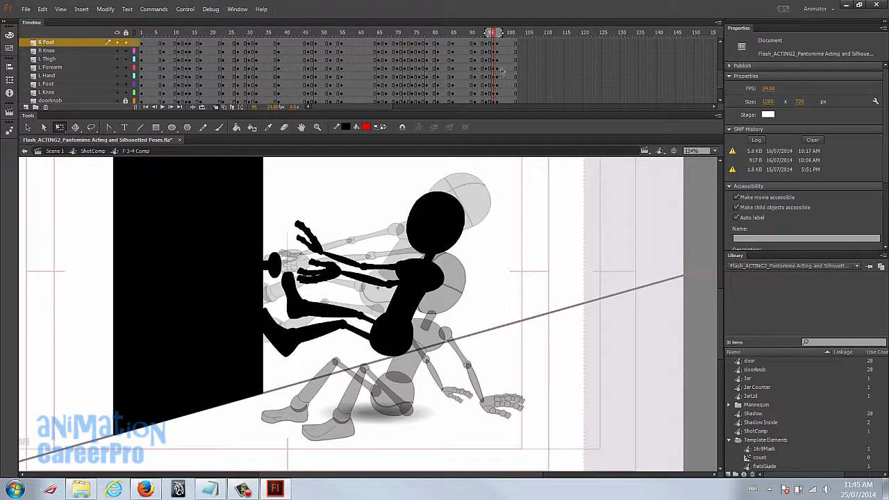
Step: Compare the fall poses with the seated pose and insert a keyframe on every layer at frame 102
left_click_drag(495, 35, 497, 35)
key("z")
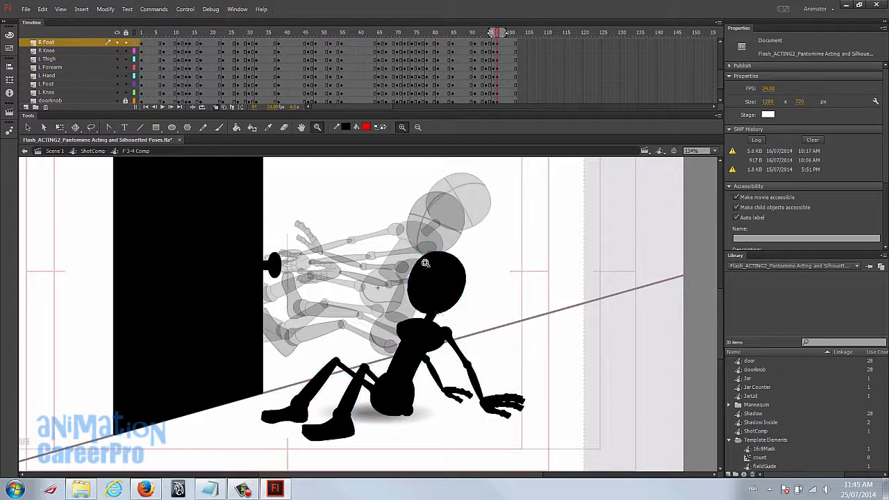
left_click_drag(497, 35, 497, 36)
left_click_drag(498, 35, 517, 57)
left_click(498, 35)
key("q")
left_click(516, 44)
scroll(519, 97, "down", 3)
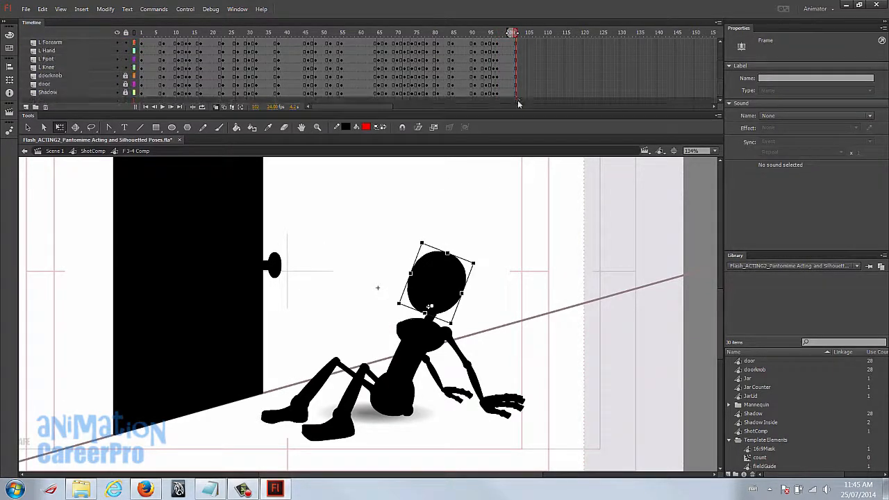
left_click(515, 95, "shift")
key("F6")
Step: At frame 97, select the whole seated character and squash it slightly, reducing its height and widening it
left_click(497, 36)
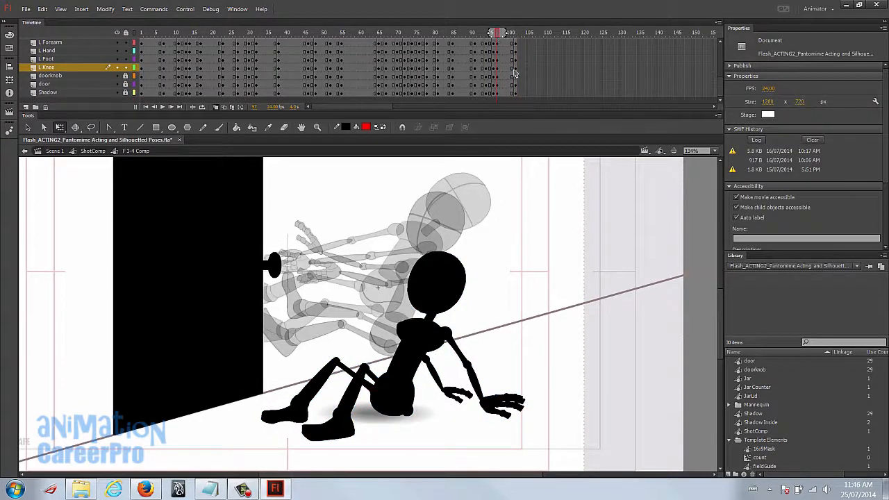
left_click_drag(497, 36, 497, 36)
left_click_drag(555, 448, 239, 272)
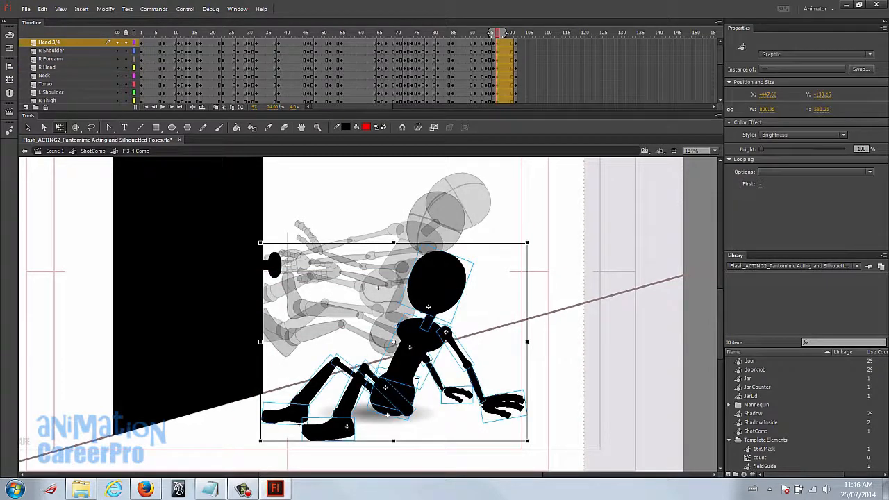
key("ctrl+h")
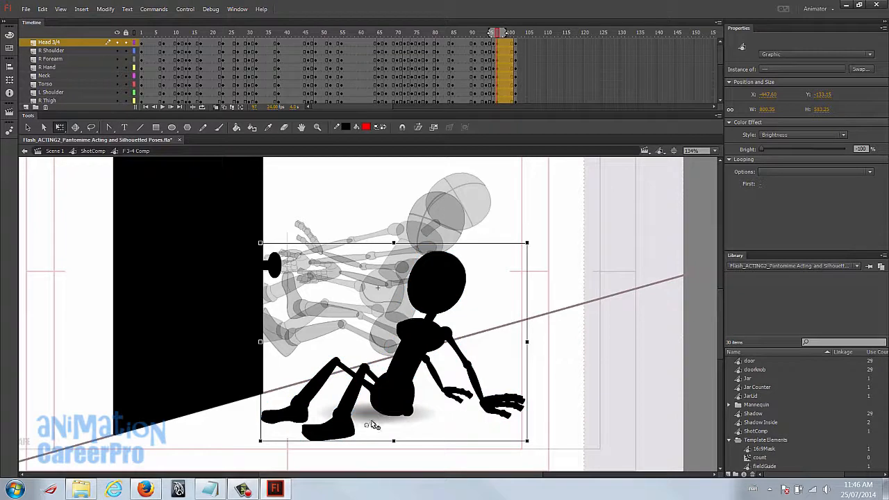
key("ctrl+h")
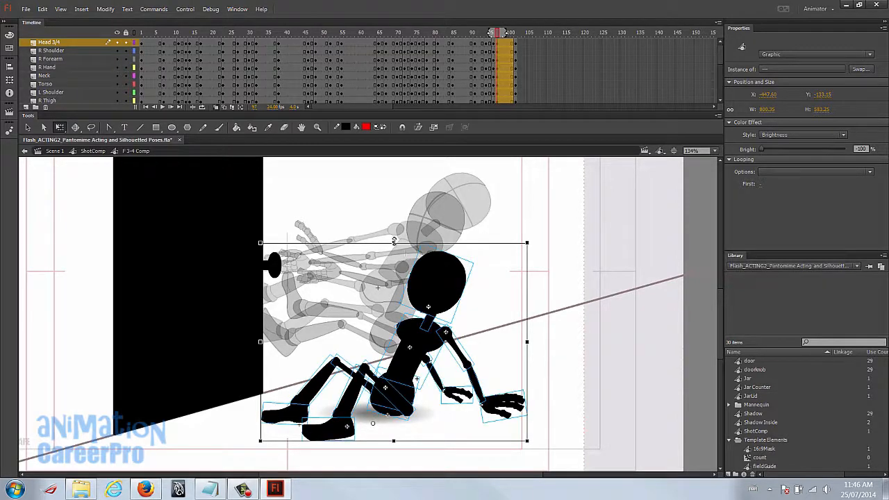
left_click_drag(393, 240, 394, 250)
left_click_drag(529, 345, 534, 345)
left_click_drag(501, 34, 469, 34)
left_click(497, 33)
left_click(432, 309)
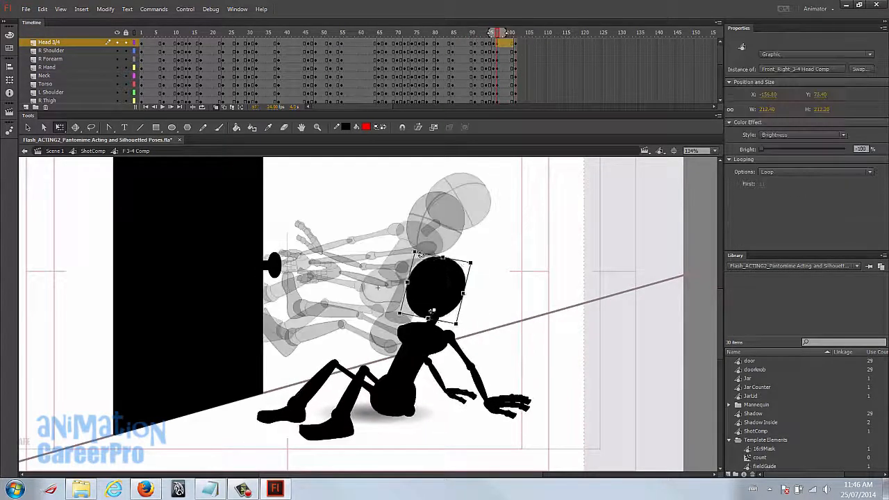
left_click(490, 379)
Step: Realign the upper arms and forearms of the squashed pose so the elbows connect between the shoulders and planted hands
key("z")
left_click_drag(375, 273, 552, 455)
key("space")
left_click_drag(505, 357, 577, 355)
key("v")
left_click(446, 309)
key("q")
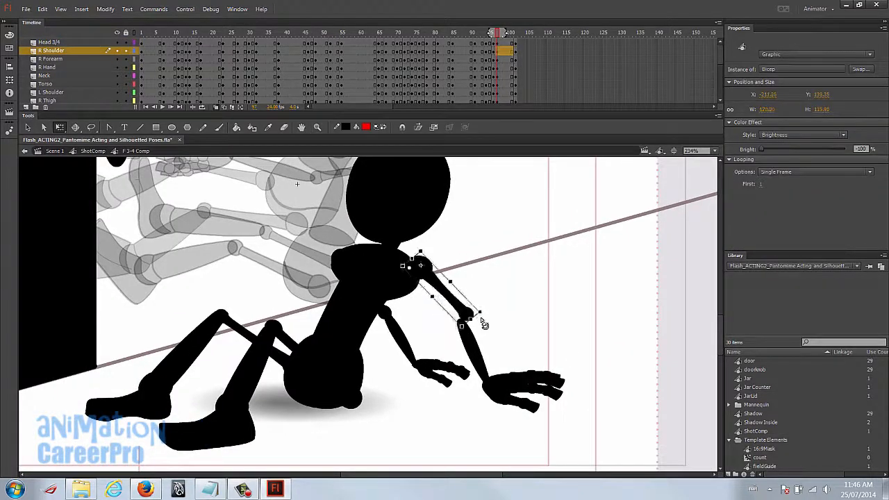
left_click(475, 343)
left_click(406, 343)
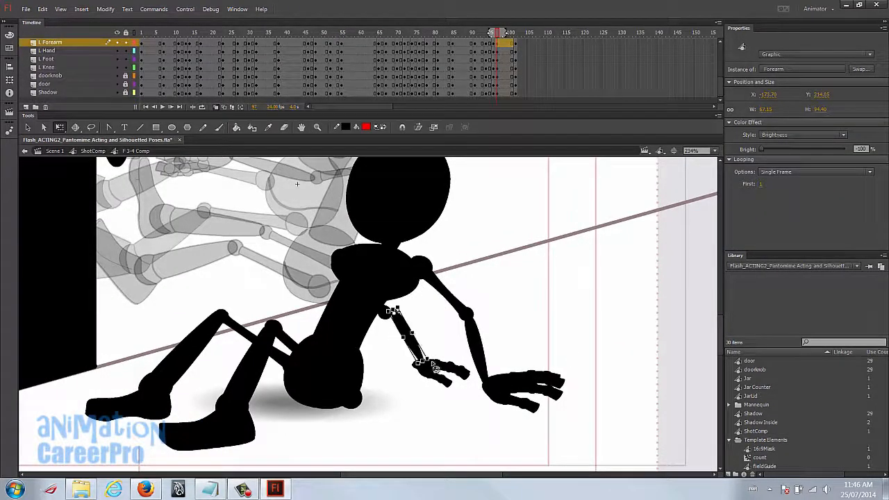
left_click(389, 314)
Step: Extend the seated pose on all layers to frame 110 by inserting frames after frame 102
key("z")
left_click(395, 279, "alt")
key("space")
left_click_drag(420, 285, 469, 288)
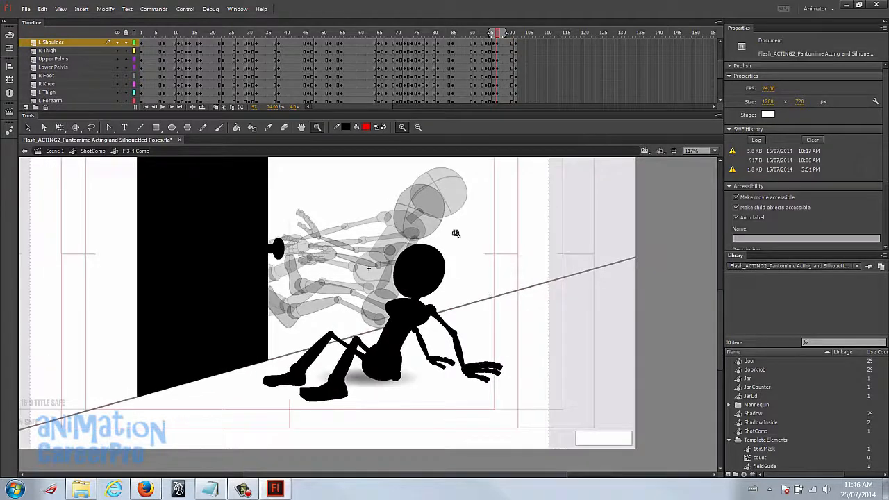
left_click_drag(493, 32, 518, 55)
left_click(518, 43)
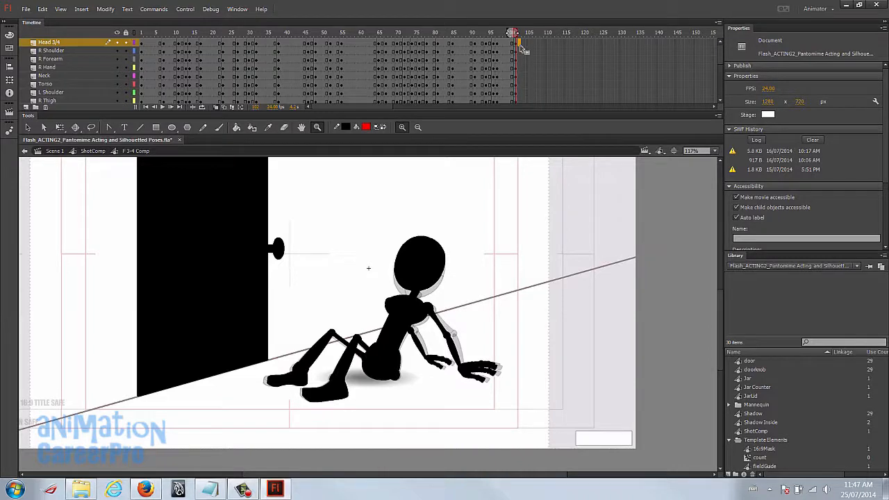
left_click_drag(519, 45, 547, 98)
scroll(544, 95, "up", 4)
right_click(530, 68)
left_click(549, 119)
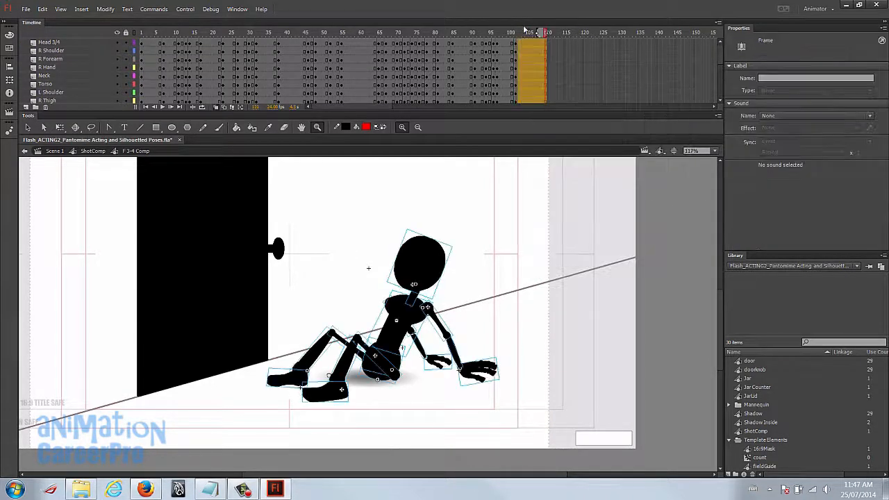
Step: Play the whole animation from frame 1 with the door and full character in view to review the blocked poses
left_click(526, 31)
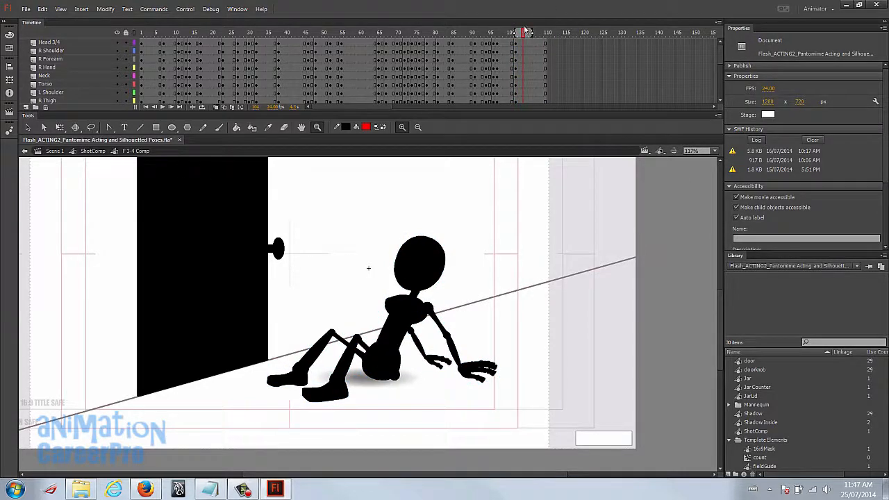
key("shift+comma")
left_click_drag(366, 205, 399, 231)
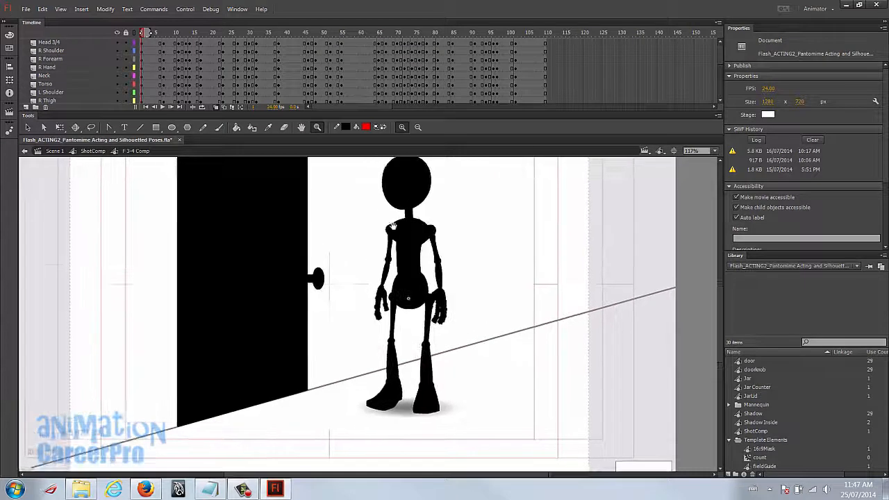
left_click(379, 232, "alt")
key("Return")
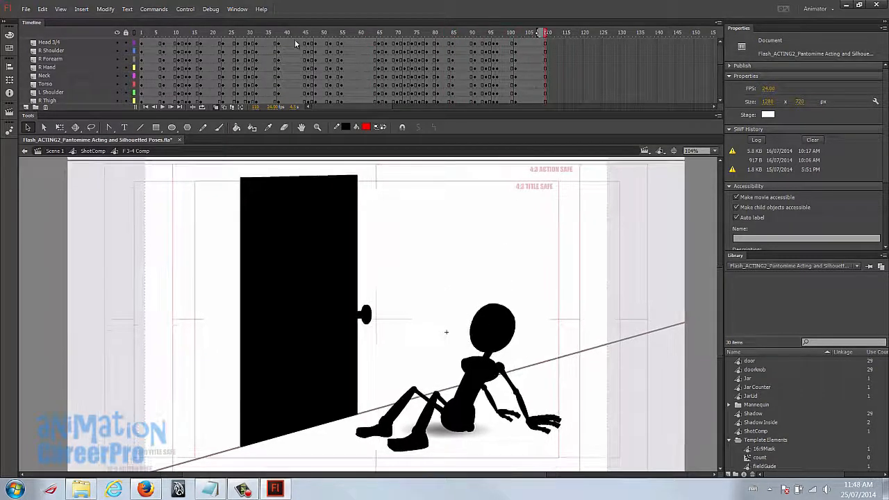
Step: Create classic tweens on all layers across frames 9 to 99
left_click_drag(172, 43, 503, 92)
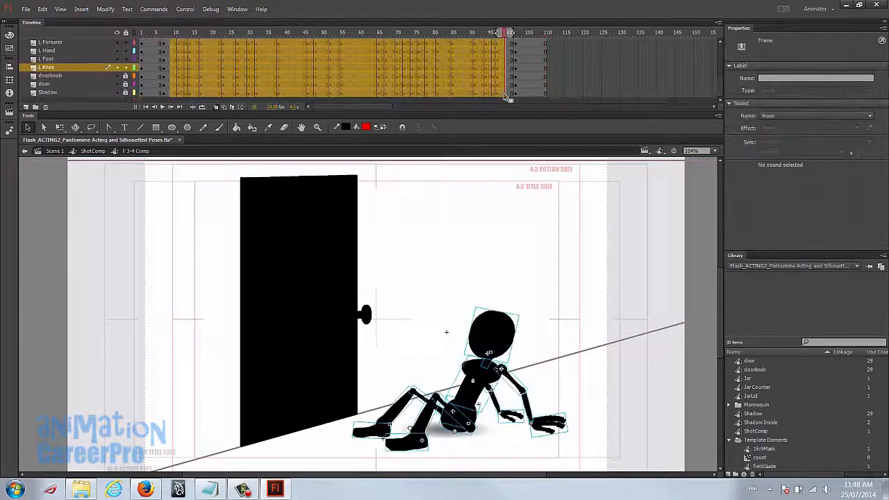
right_click(454, 70)
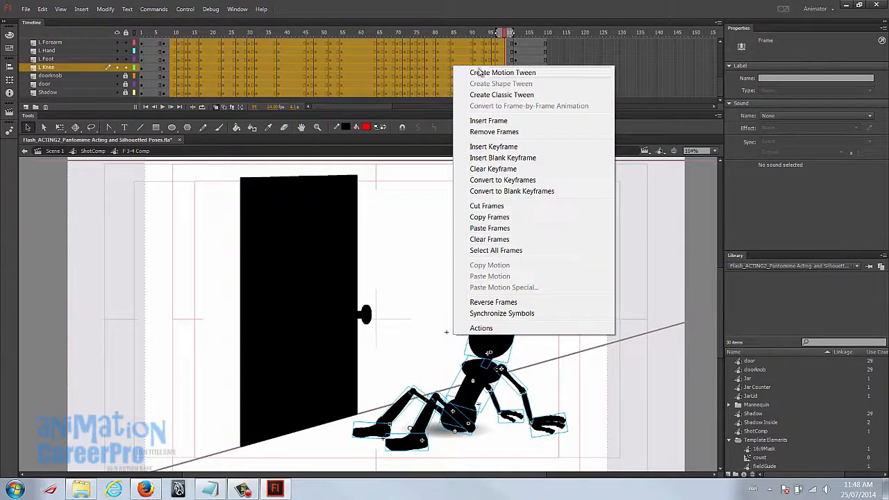
left_click(507, 95)
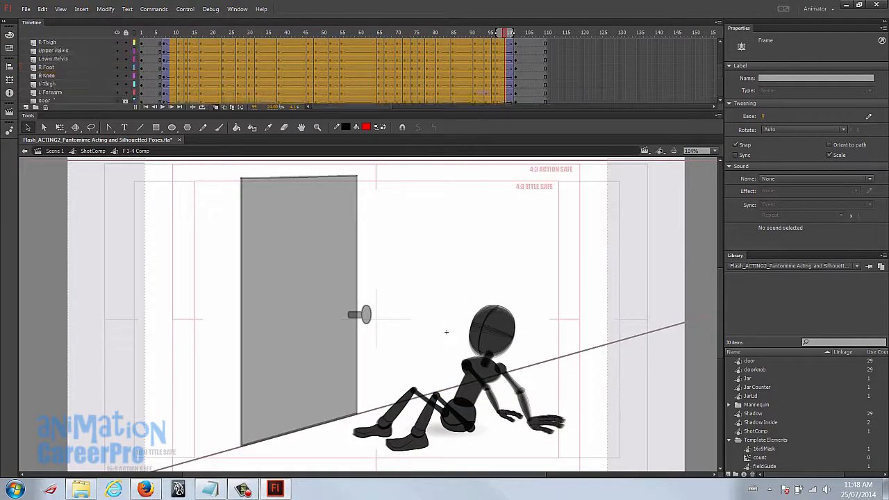
Step: Play the tweened animation from its opening frames to examine the motion and the timing of the doorknob grab
left_click(142, 32)
key("Return")
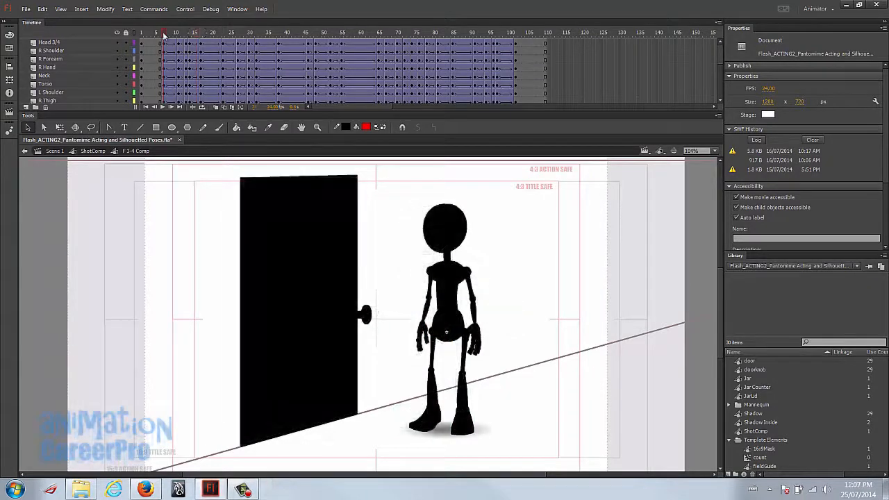
left_click_drag(165, 35, 139, 45)
key("Return")
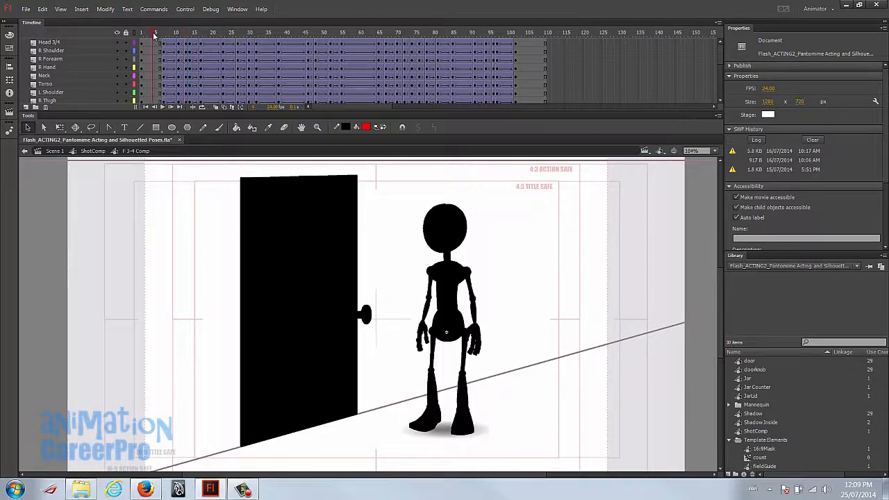
key("Return")
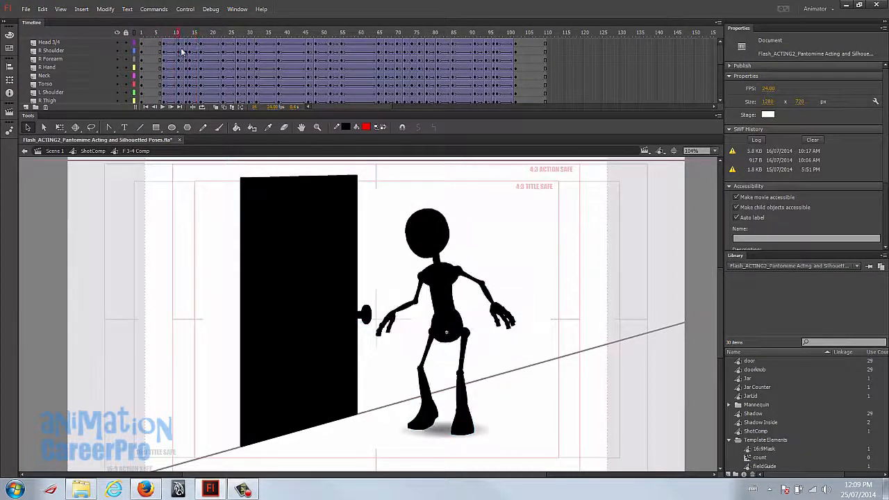
Step: Select frames 14 to 102 on all layers and shift them two frames later
left_click(189, 55)
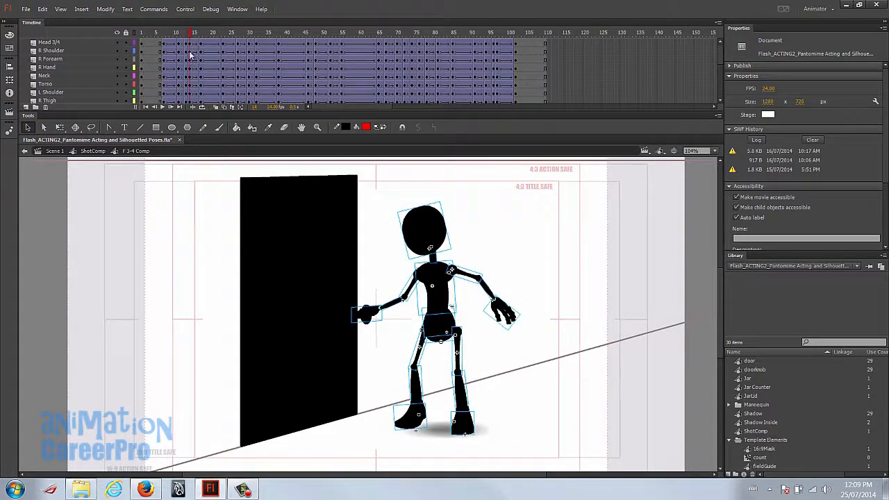
left_click(188, 52)
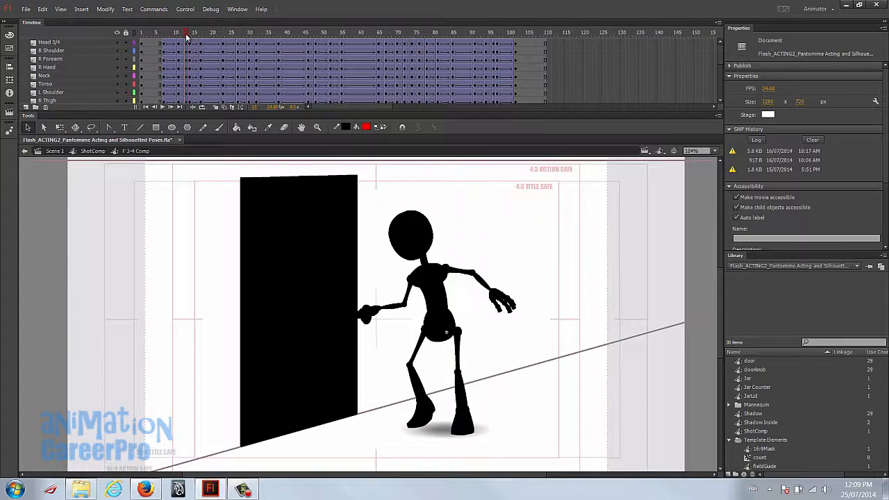
left_click_drag(186, 37, 190, 38)
left_click(190, 43)
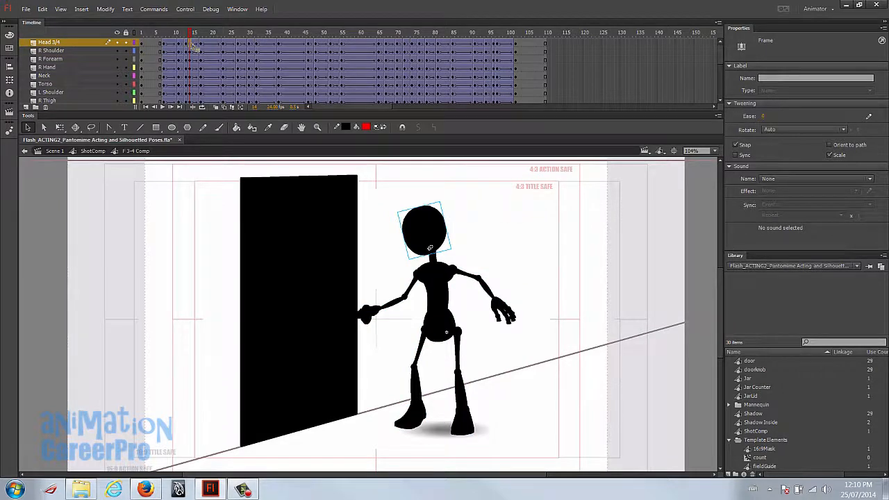
scroll(194, 45, "down", 5)
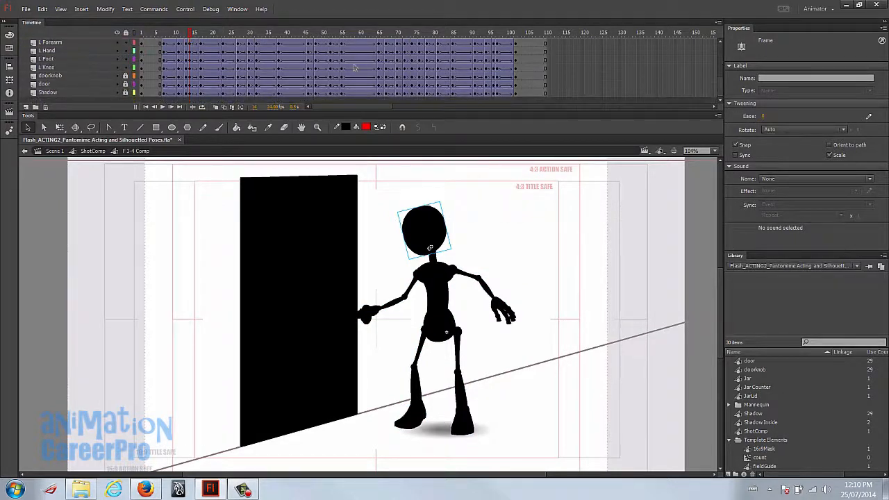
left_click(517, 97, "shift")
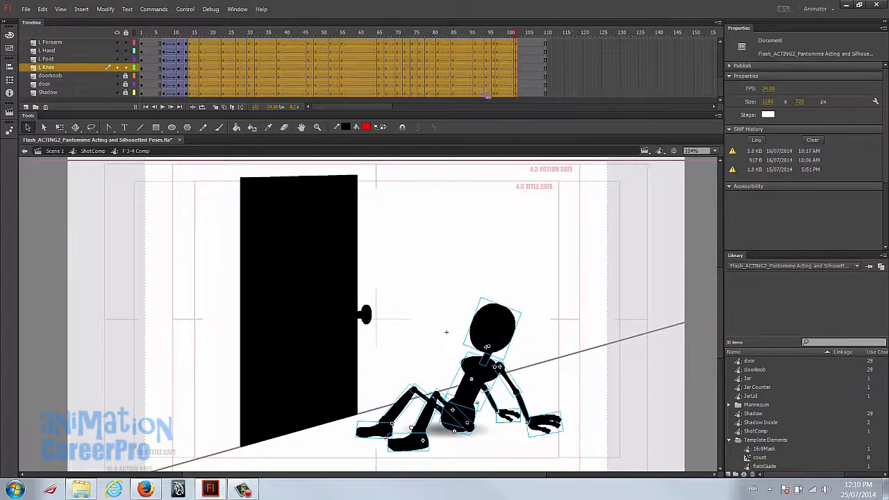
left_click_drag(460, 92, 461, 91)
scroll(274, 75, "up", 3)
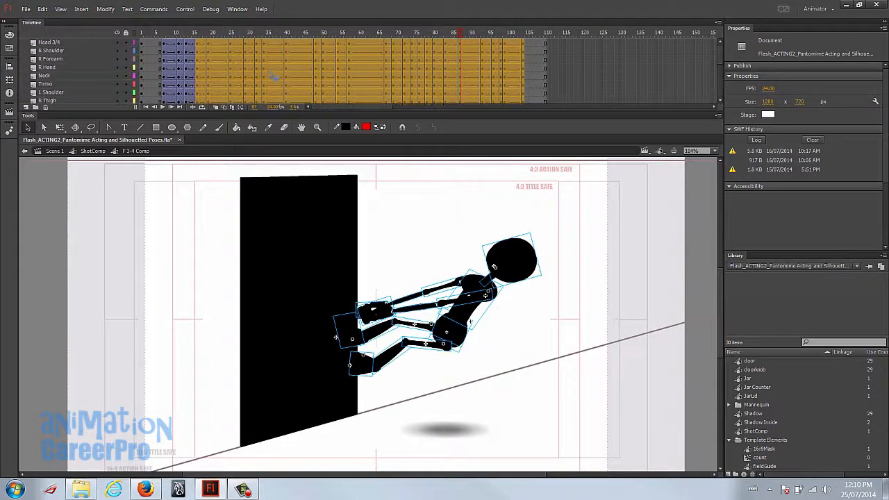
Step: At frame 19, select the whole character and skew it slightly so the body leans away from the door
left_click(188, 47)
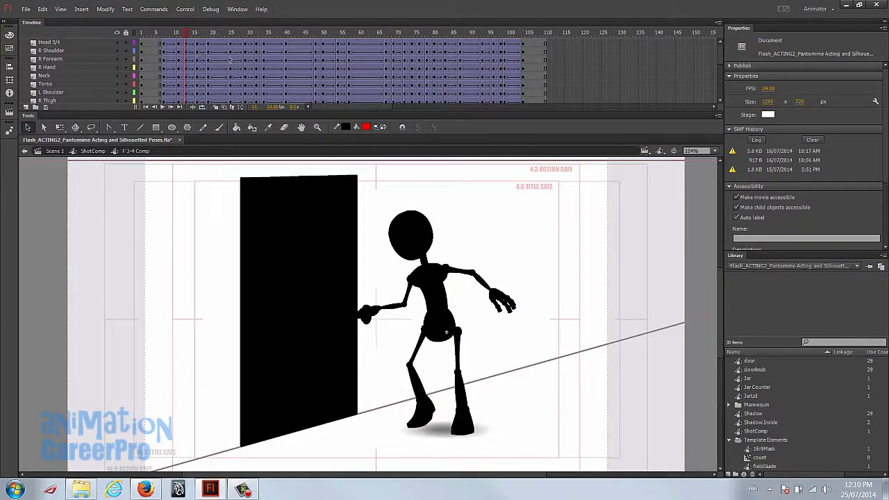
left_click_drag(220, 61, 223, 76)
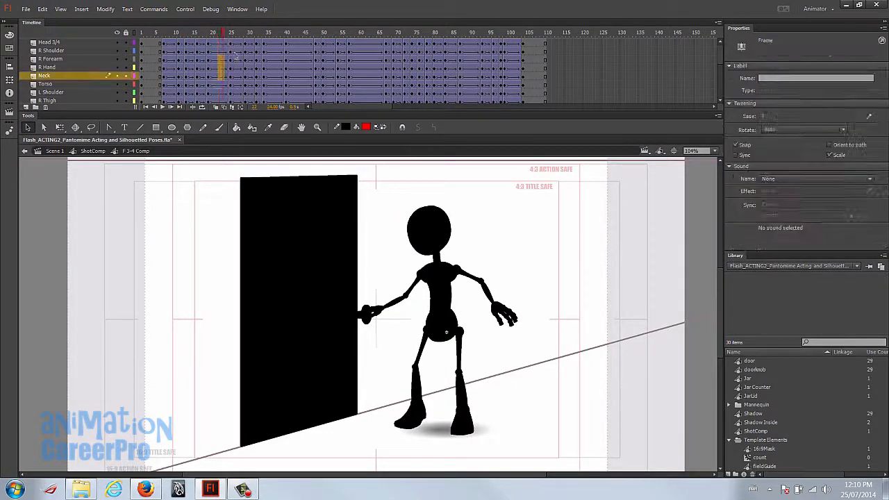
left_click(184, 33)
left_click_drag(184, 33, 208, 42)
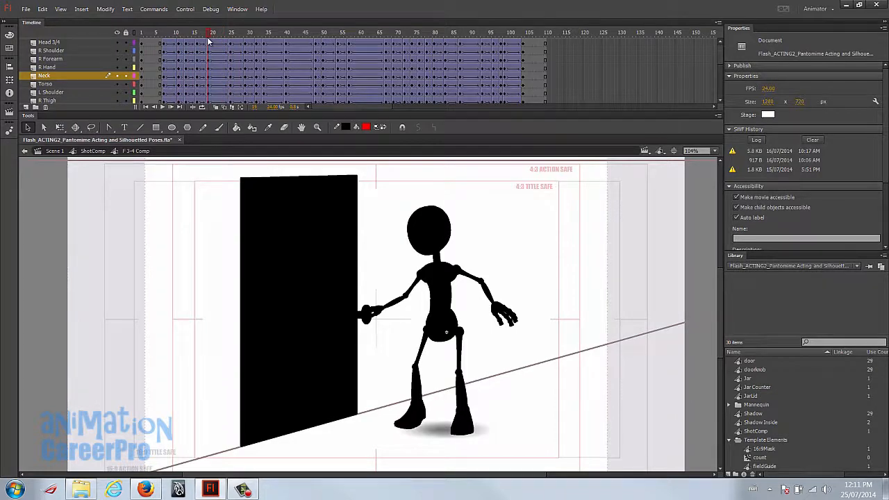
left_click_drag(208, 42, 231, 37)
mouse_move(212, 34)
left_mouse_down()
mouse_move(226, 35)
mouse_move(209, 33)
left_mouse_up()
left_click(450, 290)
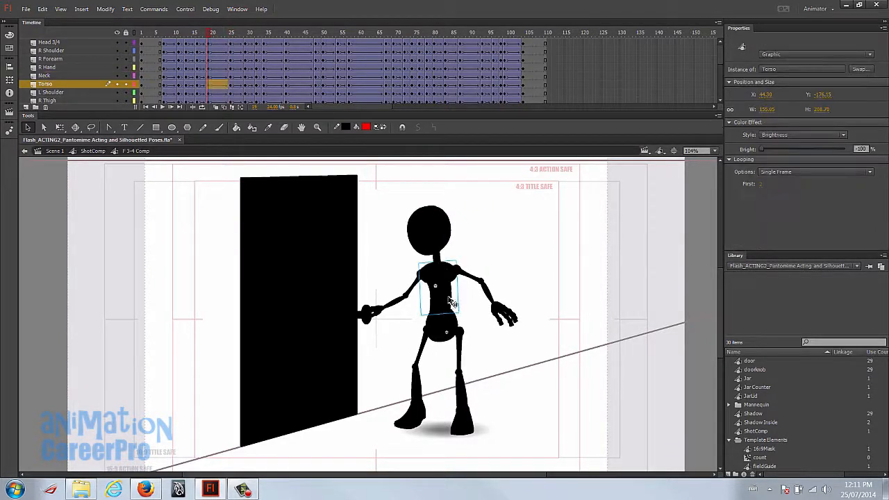
left_click(447, 257, "shift")
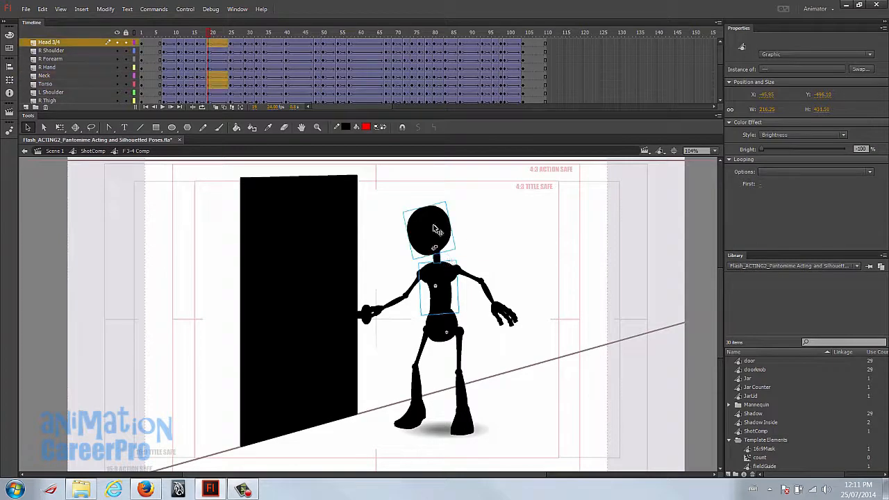
key("a")
key("ctrl+a")
key("q")
left_click_drag(528, 196, 537, 204)
left_click_drag(535, 201, 530, 200)
Step: Realign the leg parts of the skewed frame 19 pose so the thighs, knees and planted feet connect
left_click(398, 298)
left_click_drag(361, 373, 354, 368)
left_click(401, 330)
left_click_drag(397, 338, 391, 338)
left_click(404, 350)
left_click_drag(522, 350, 481, 157)
left_click(471, 259)
left_click(471, 259)
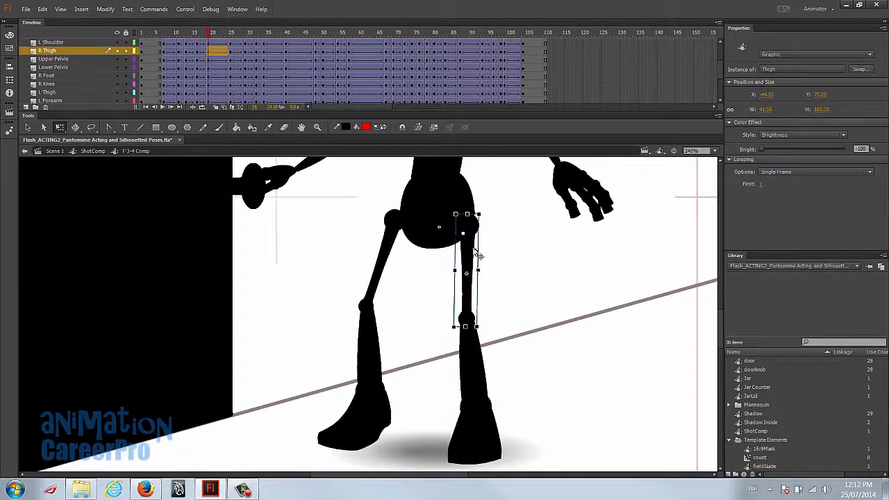
left_click(381, 271)
key("z")
left_click(388, 217, "alt")
Step: Copy the frame 19 pose from all layers and paste it over frame 25
left_click_drag(209, 35, 210, 39)
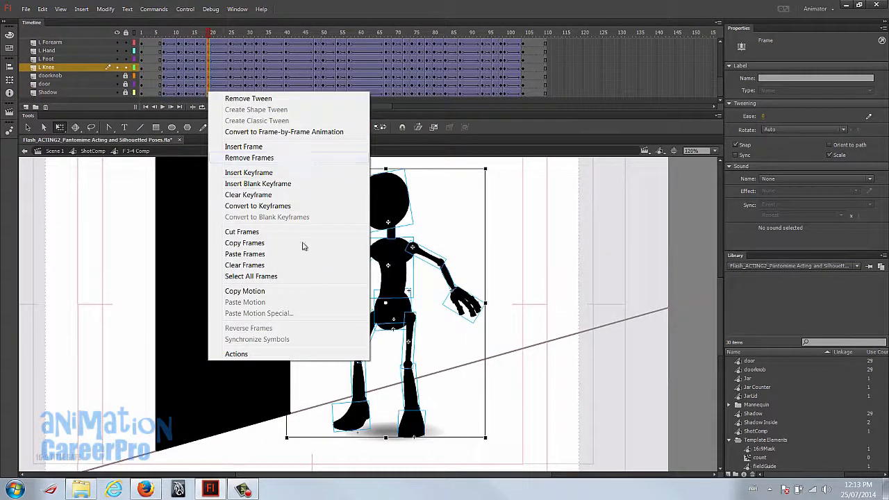
left_click(245, 243)
scroll(241, 80, "up", 3)
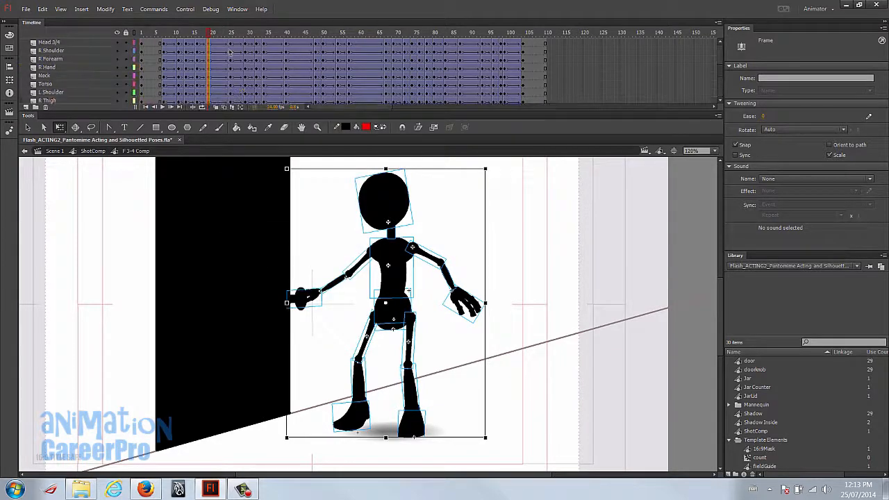
left_click(232, 45)
scroll(233, 57, "down", 3)
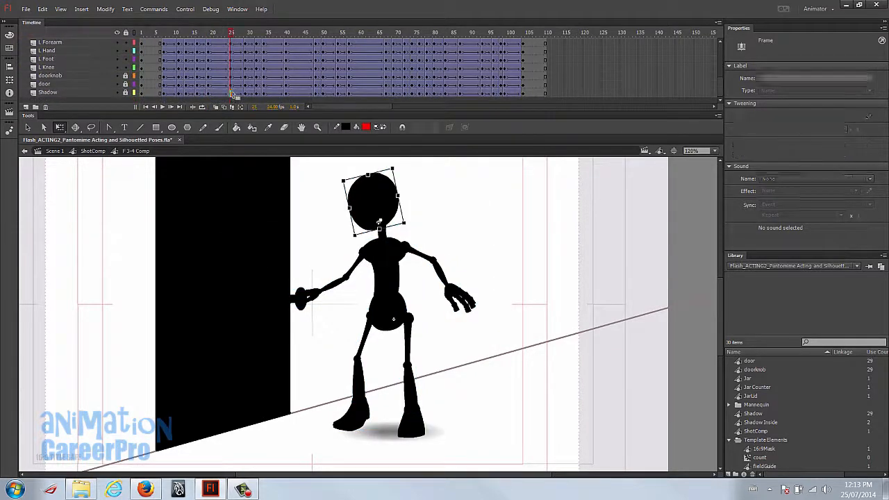
left_click(231, 92, "shift")
right_click(231, 91)
left_click(267, 254)
Step: Clear the keyframe at frame 26 on every layer
scroll(225, 78, "up", 3)
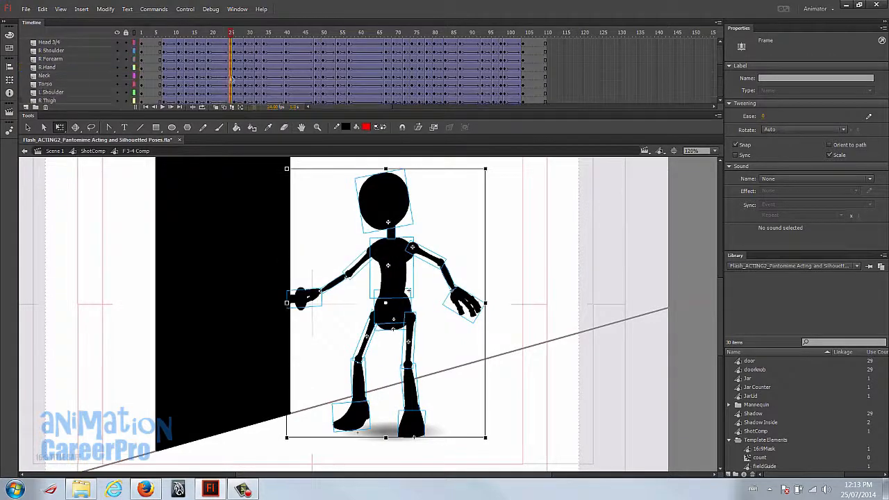
left_click(234, 43)
scroll(236, 56, "down", 3)
left_click(235, 91, "shift")
right_click(235, 86)
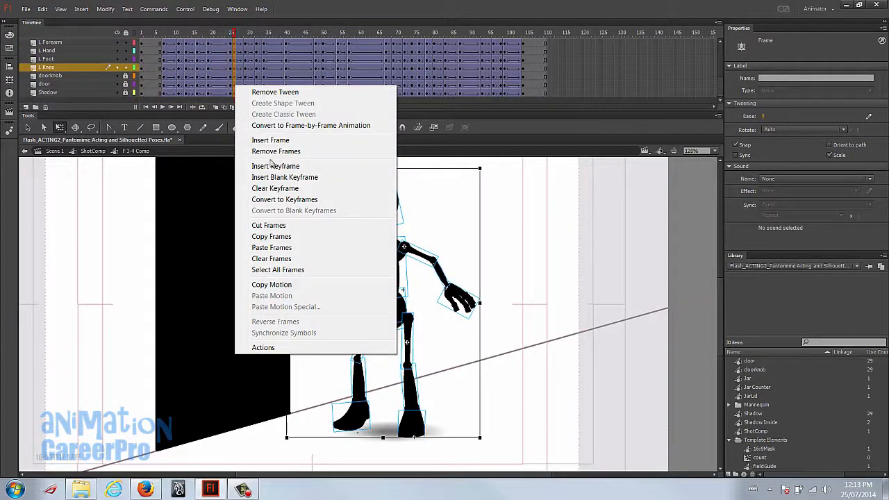
left_click(274, 189)
Step: Shift all frames from frame 13 onward one frame later on every layer
left_click_drag(201, 33, 181, 47)
left_click(183, 46)
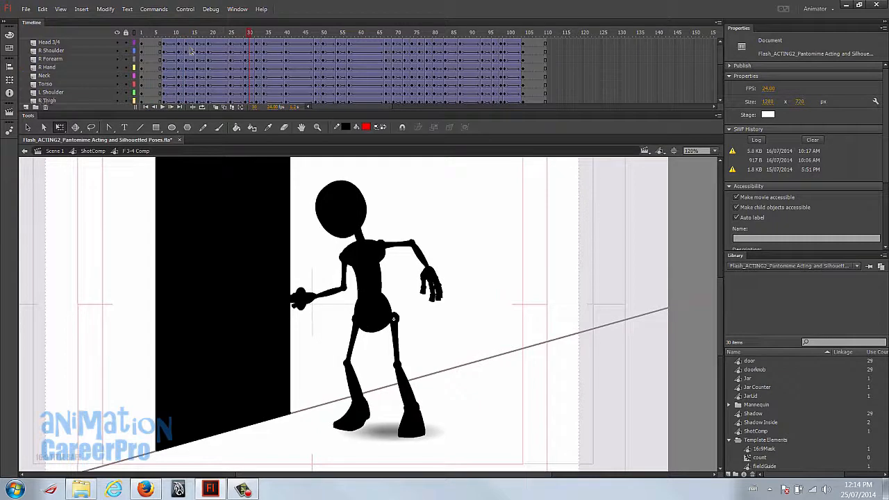
left_click(186, 44)
scroll(189, 49, "down", 5)
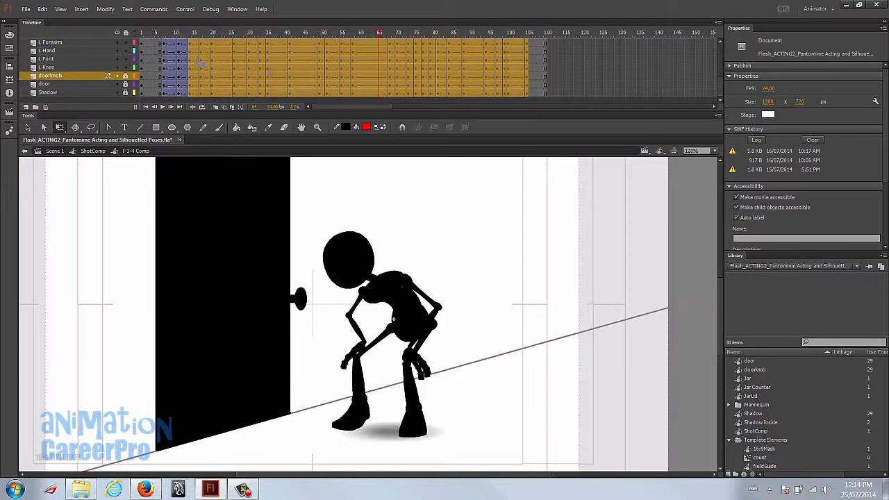
Step: Play back the doorknob grab and first pulls to examine the adjusted timing and the strained hold
left_click(164, 35)
key("Return")
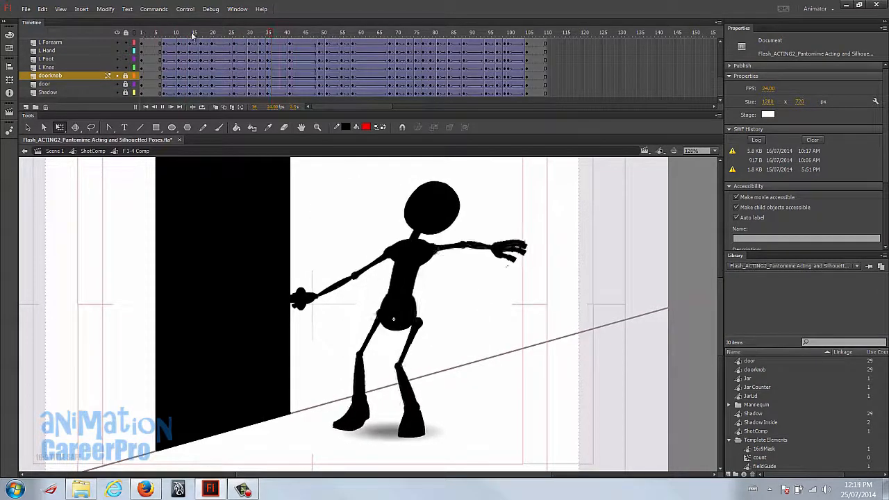
left_click(215, 34)
key("Return")
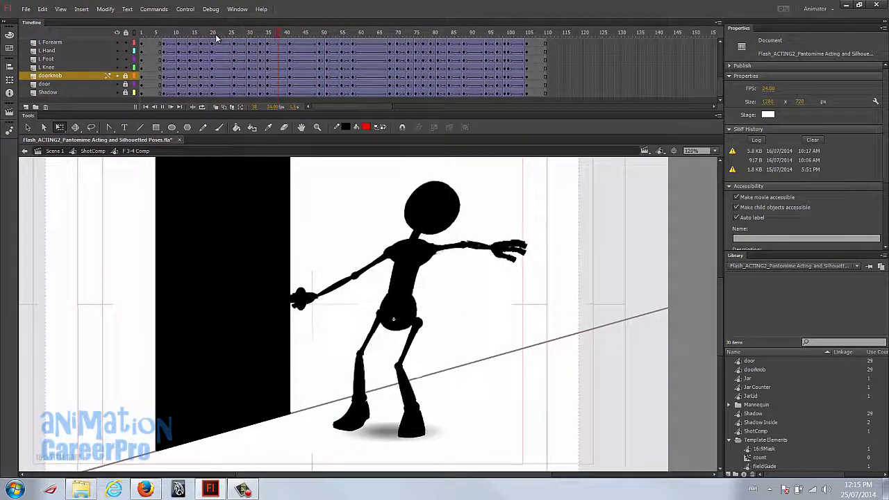
Step: At frame 49, select the whole character and skew the leaning pull pose slightly farther from the door
left_click(295, 51)
left_click(318, 58)
left_click(387, 182)
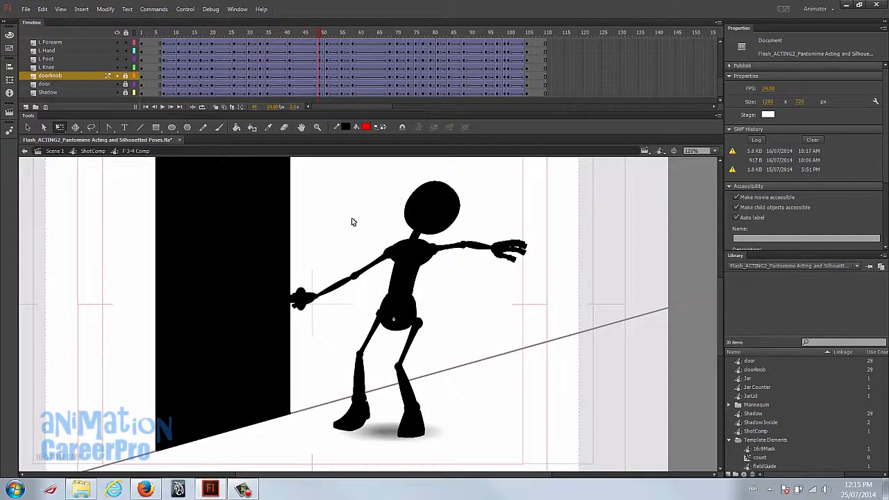
key("ctrl+a")
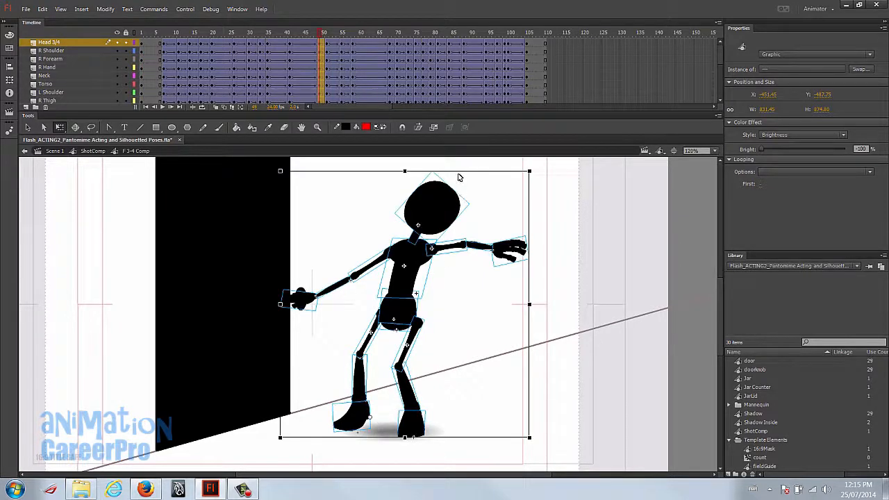
left_click_drag(460, 172, 462, 173)
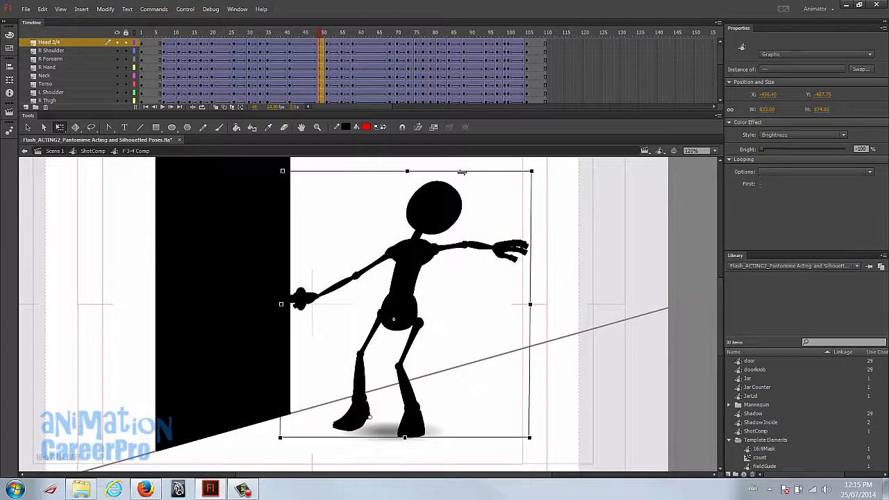
Step: Replay the strained pull to check the drift of the held pose, then scrub back to frame 49
left_click_drag(322, 33, 259, 33)
key("Return")
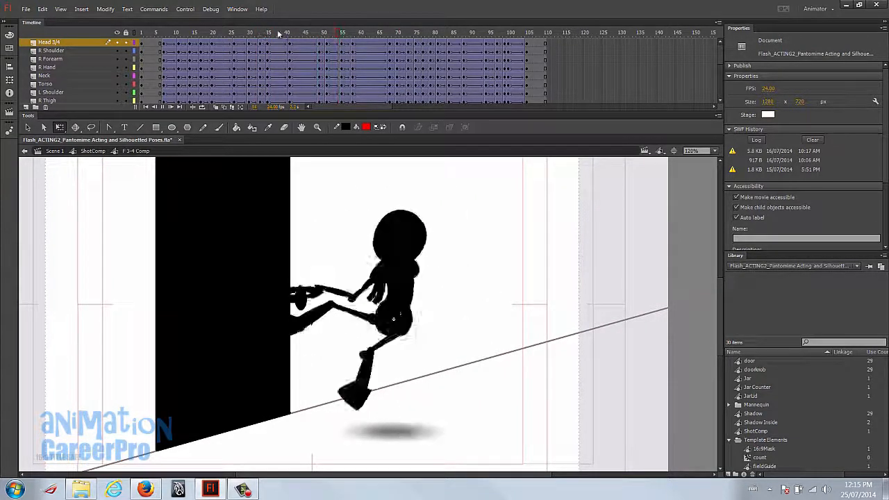
left_click_drag(288, 34, 321, 39)
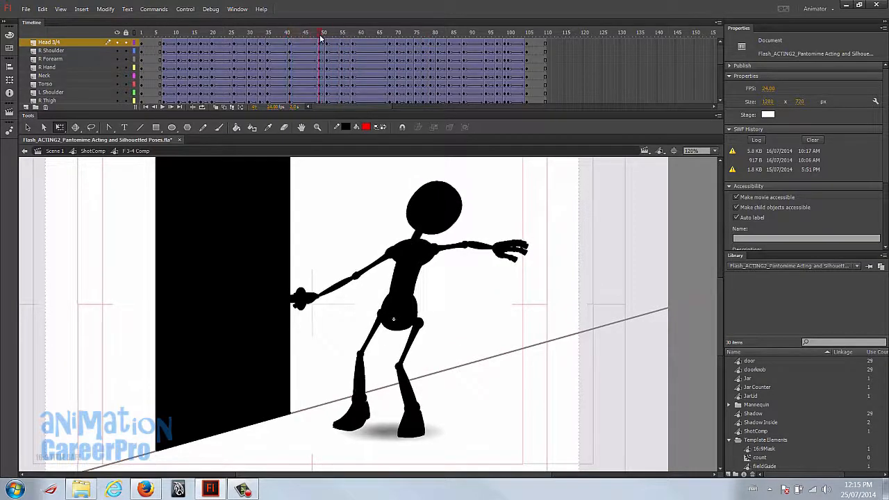
Step: Replay the strained pull and the following slump repeatedly to examine the timing of the transition between the poses
key("Return")
left_click(320, 36)
key("Return")
left_click(304, 33)
key("Return")
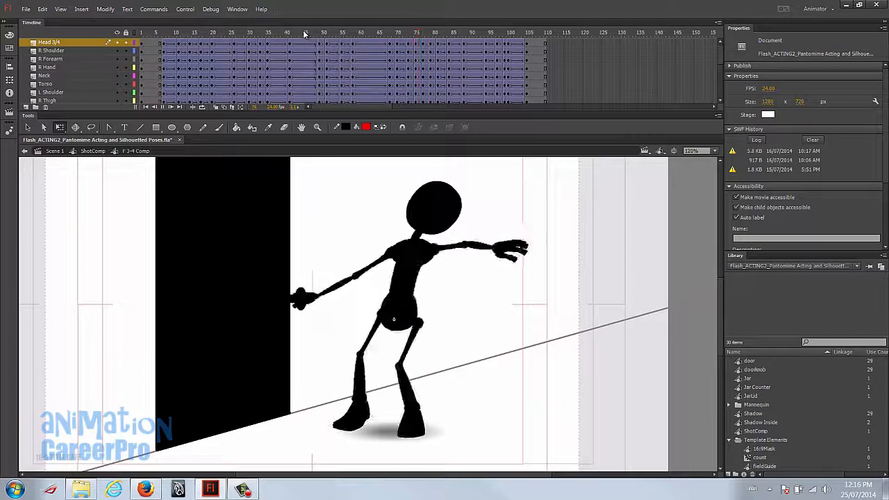
left_click(304, 33)
key("Return")
left_click(305, 33)
Step: Apply an ease-out to the tweens around frame 57 on all layers as the character settles into the slumped pose
left_click_drag(353, 42, 359, 75)
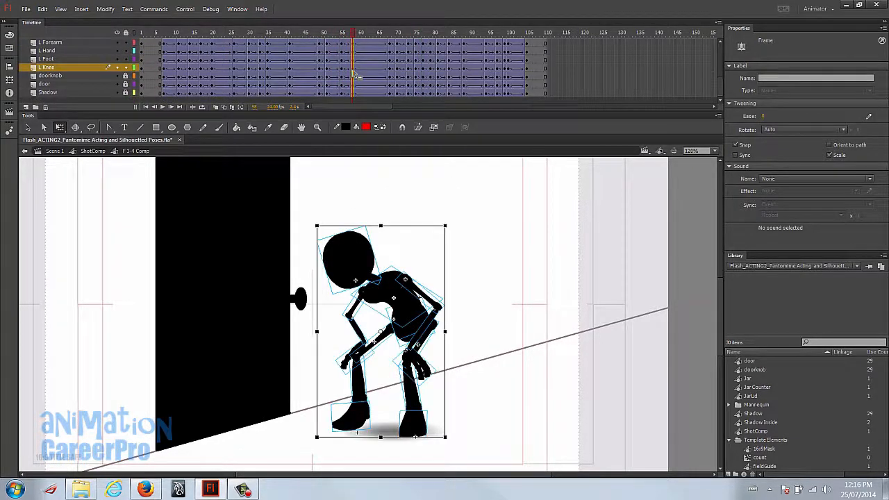
left_click_drag(353, 34, 319, 36)
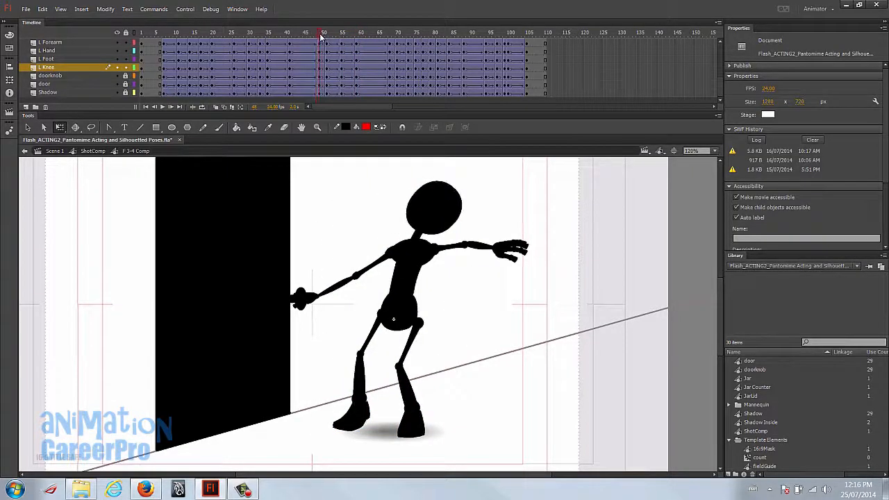
key("Return")
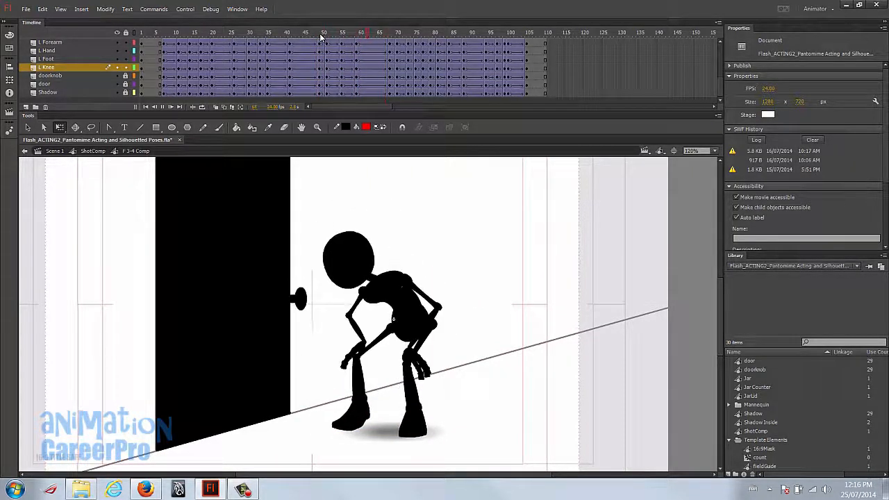
scroll(350, 45, "up", 5)
left_click(350, 43)
scroll(355, 70, "down", 5)
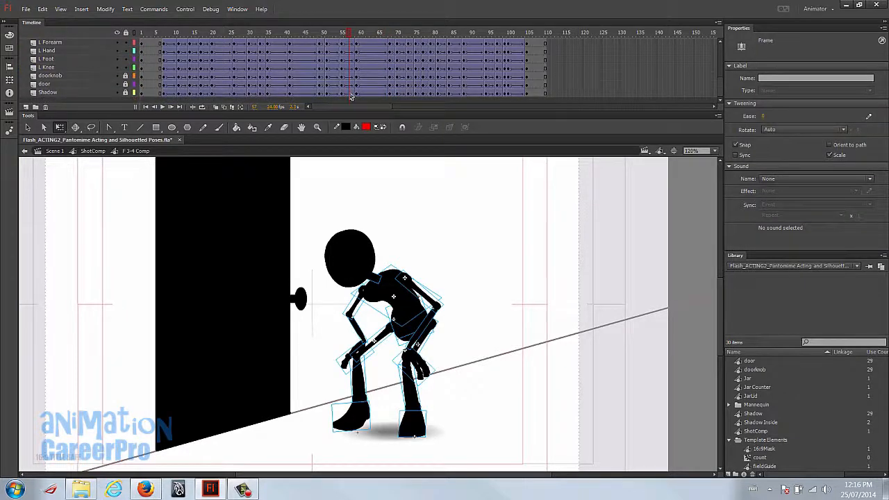
left_click(350, 94)
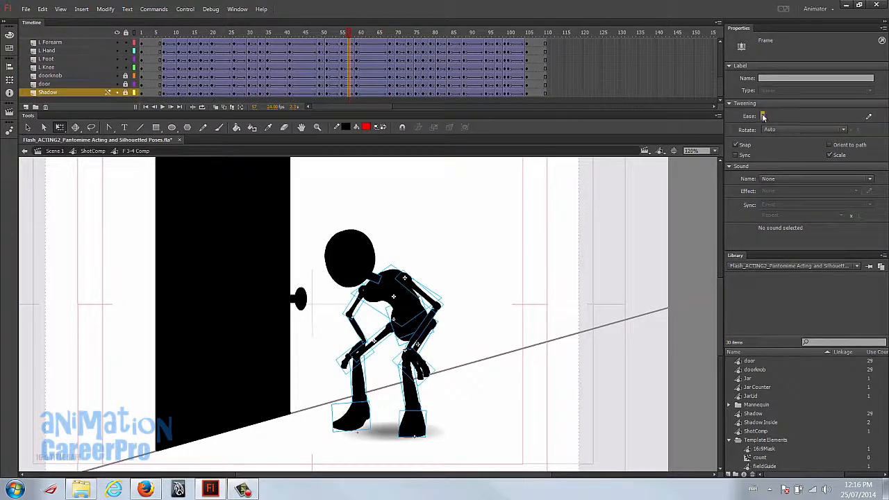
left_click_drag(867, 116, 872, 119)
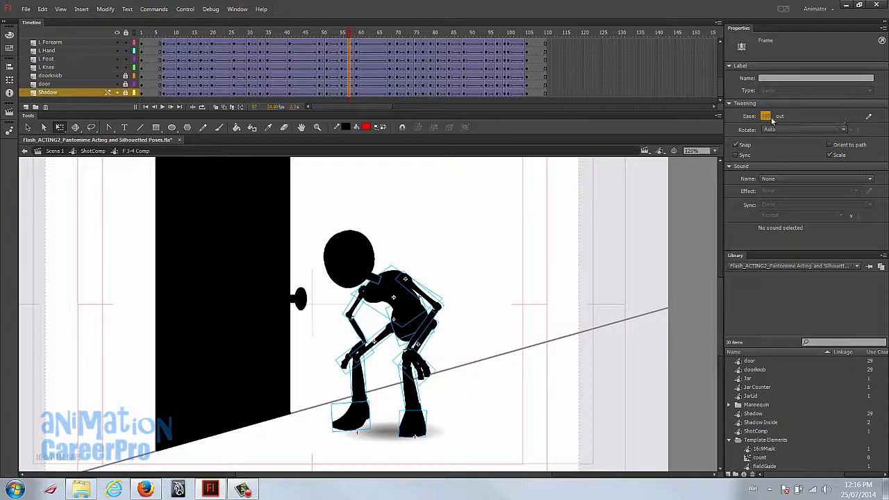
Step: Scrub and replay the drop from the doorknob into the slump to check the eased settle
mouse_move(343, 36)
left_mouse_down()
mouse_move(358, 36)
mouse_move(325, 36)
left_mouse_up()
left_click(339, 36)
key("Return")
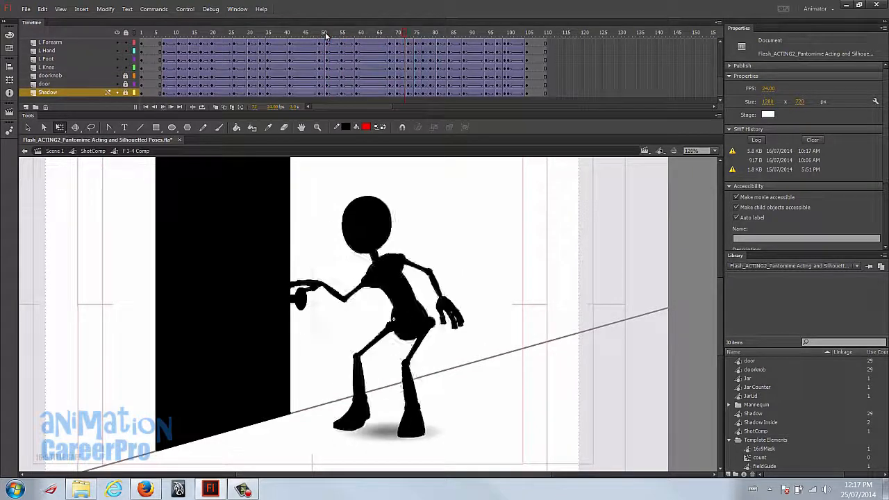
left_click(326, 37)
key("Return")
key("Return")
Step: At frame 55, rotate the head slightly back, away from the door, and scrub through the settle
left_click(342, 59)
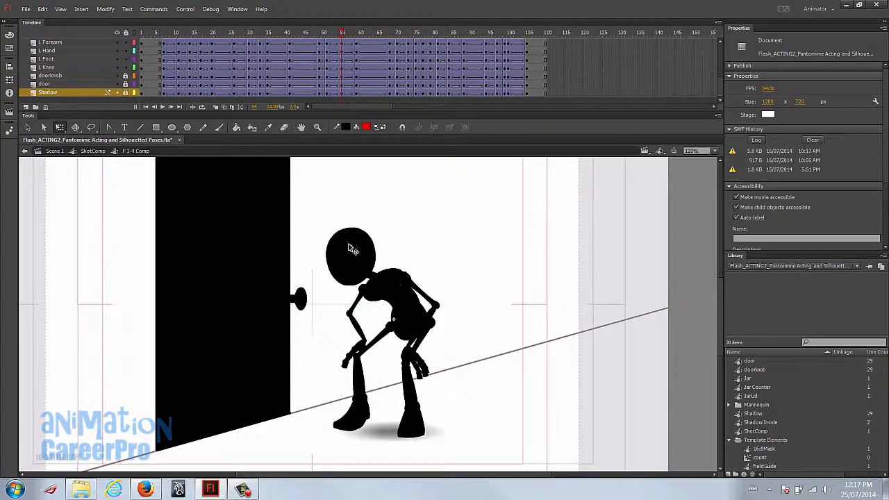
left_click(353, 250)
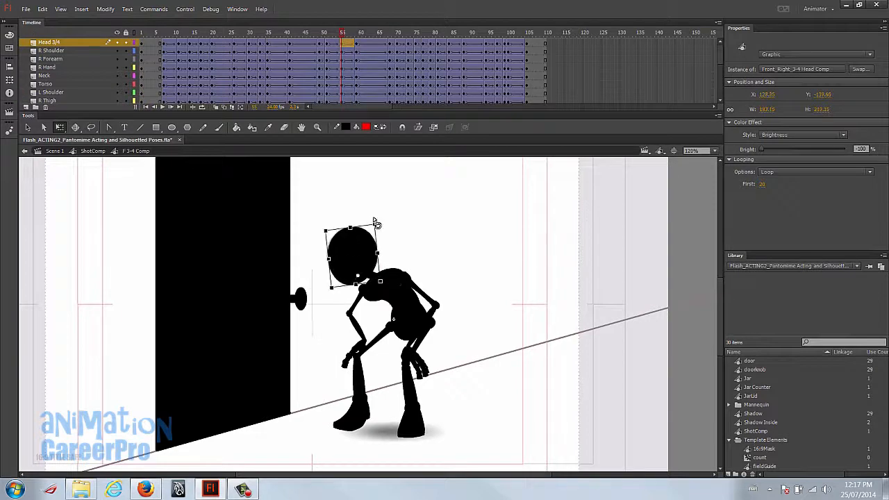
left_click_drag(333, 35, 342, 66)
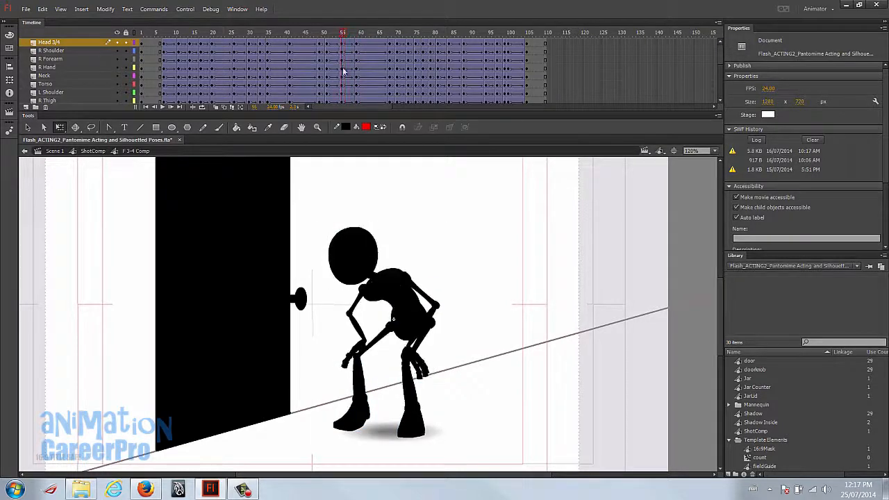
left_click(343, 228)
left_click_drag(375, 220, 377, 220)
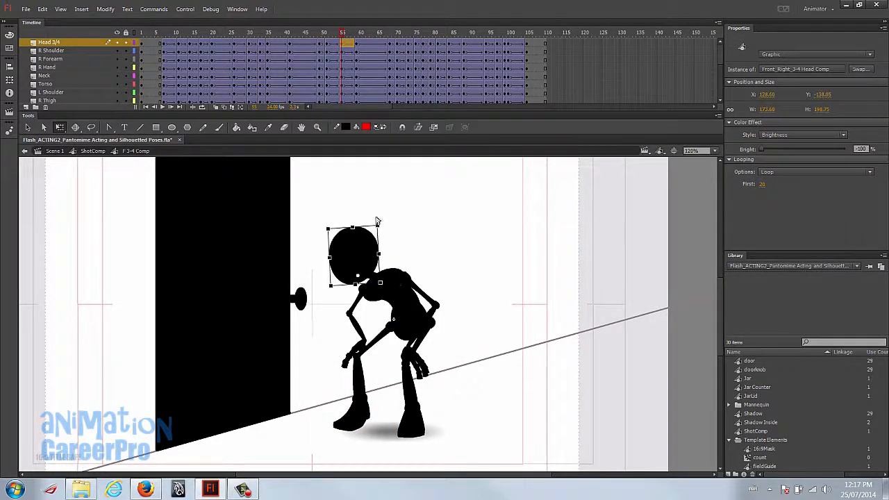
left_click_drag(332, 33, 359, 62)
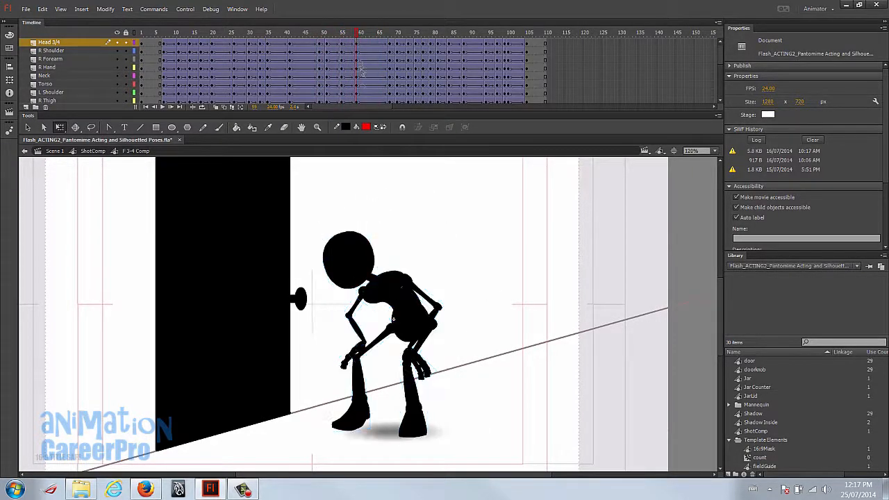
Step: Add a head keyframe at frame 63 and tilt the head slightly farther down toward the door
left_click(358, 42)
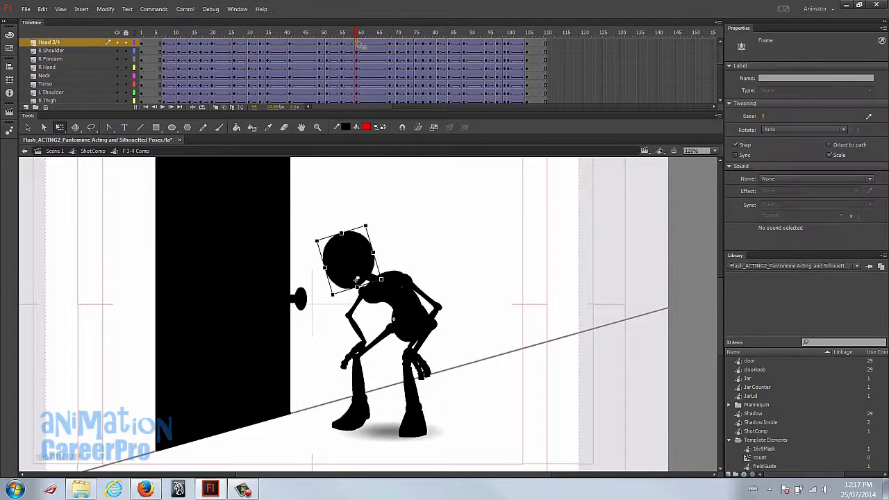
left_click(358, 35)
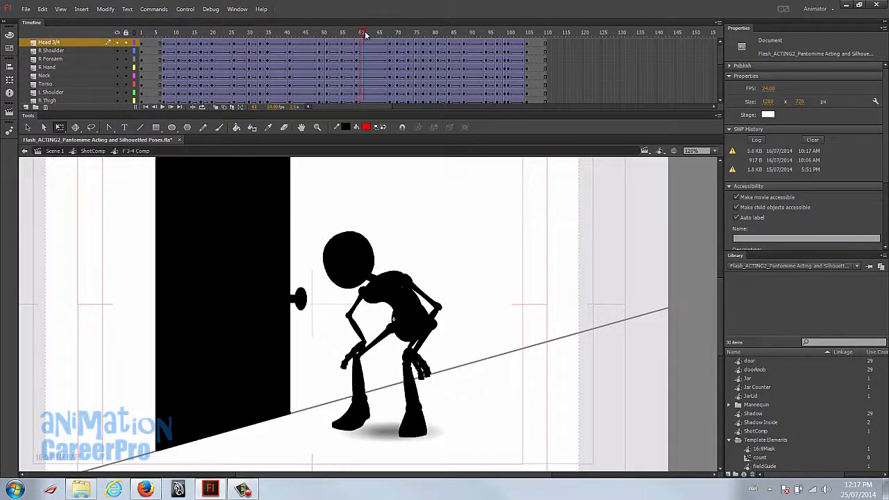
left_click(373, 43)
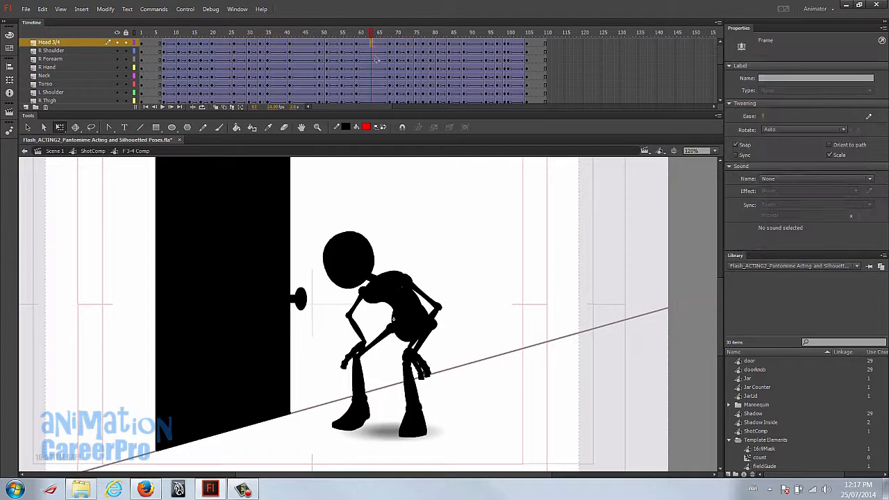
left_click(359, 36)
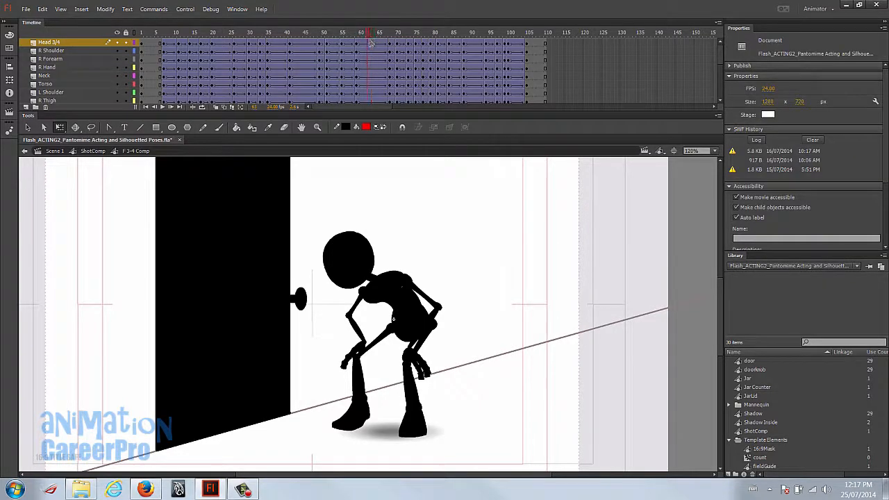
left_click(372, 43)
left_click(348, 255)
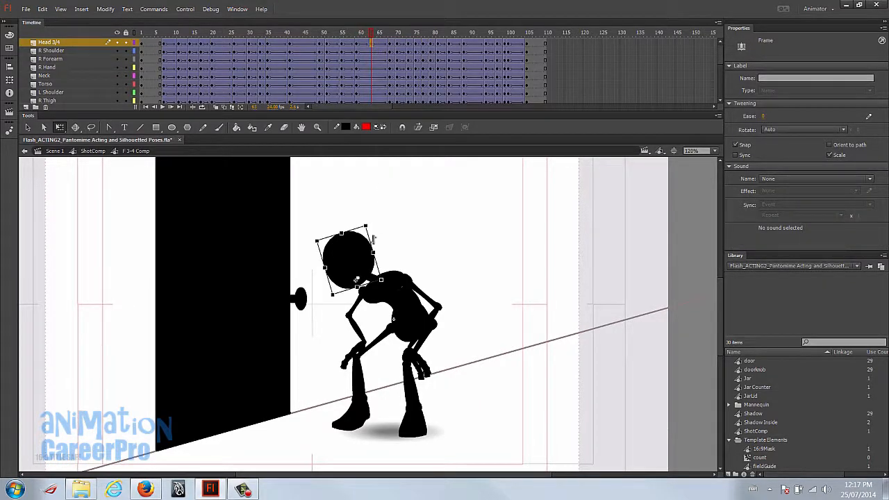
left_click_drag(369, 226, 361, 226)
mouse_move(370, 33)
left_mouse_down()
mouse_move(330, 44)
mouse_move(338, 34)
mouse_move(366, 40)
left_mouse_up()
key("Return")
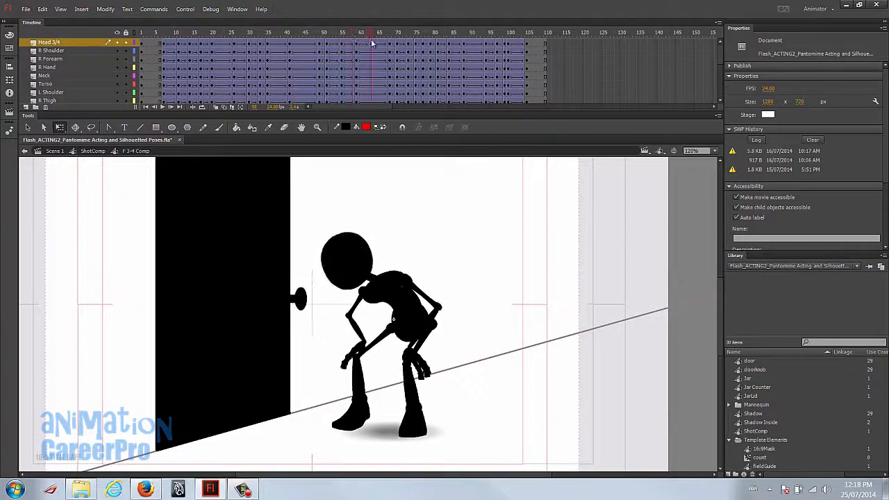
Step: Copy the head keyframe at frame 63 and paste it onto frame 68 of the Head 3/4 layer
left_click(373, 43)
right_click(373, 43)
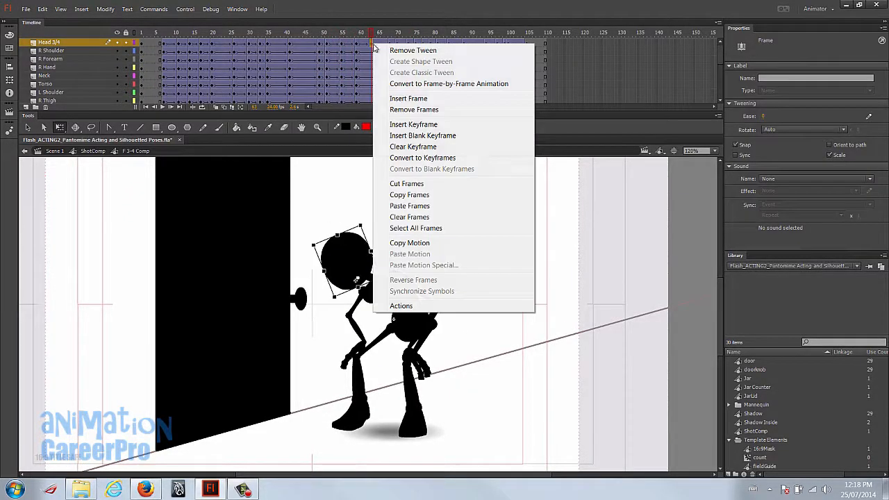
left_click(408, 193)
left_click(389, 43)
right_click(389, 44)
left_click(427, 207)
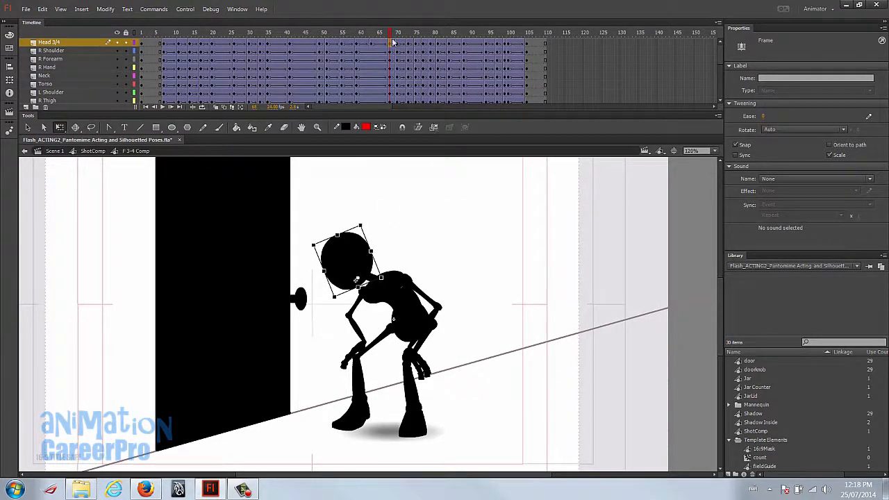
Step: Replay the slumped rest from around frame 51 to examine the head's drooping motion
left_click(335, 33)
key("Return")
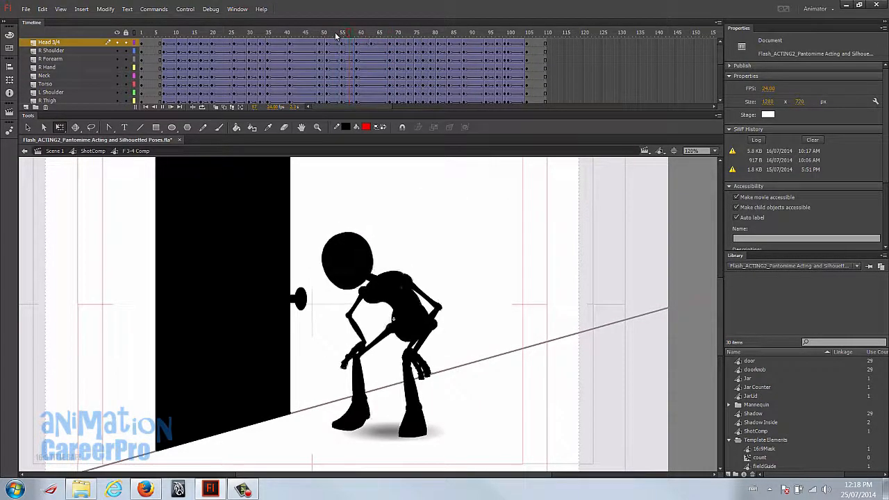
left_click(335, 33)
key("Return")
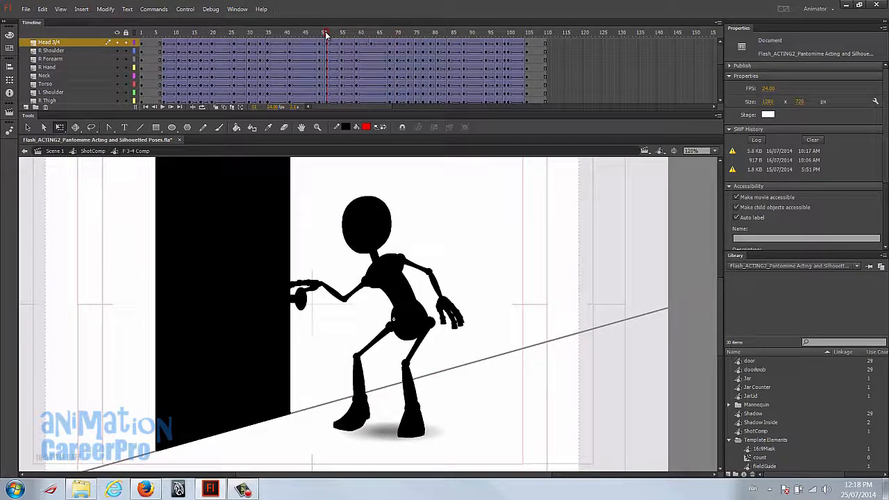
left_click(325, 33)
left_click(327, 34)
key("Return")
key("Return")
Step: At frame 59, nudge the right foot and lower leg to keep the foot planted, and replay the slump
left_click(360, 33)
left_click_drag(327, 34, 347, 43)
left_click(416, 429)
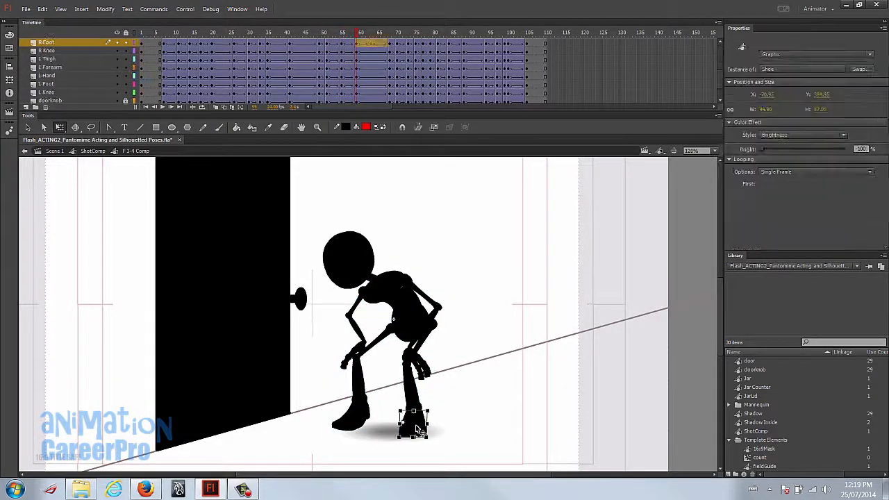
left_click(418, 397)
left_click_drag(357, 36, 313, 34)
key("Return")
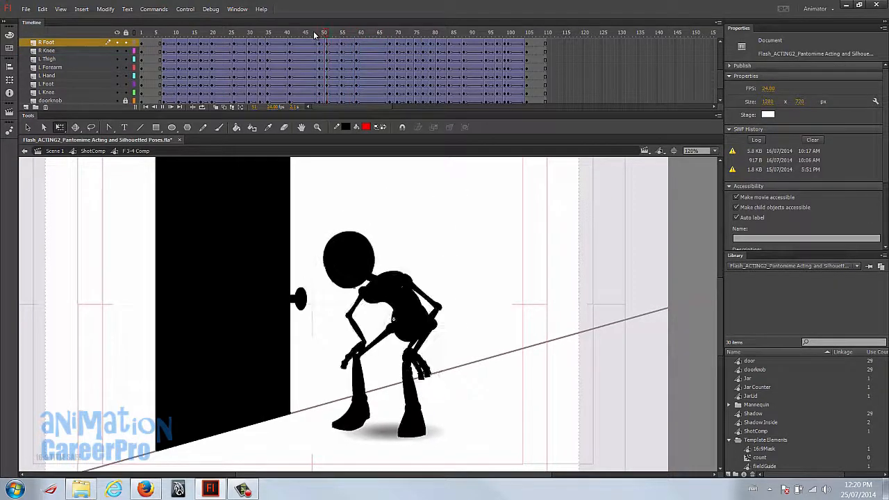
left_click(314, 35)
key("Return")
Step: At frame 73, adjust the raised right arm's pose and rotate its hand slightly
mouse_move(315, 34)
left_mouse_down()
mouse_move(389, 40)
mouse_move(402, 46)
mouse_move(392, 50)
mouse_move(407, 50)
mouse_move(398, 56)
mouse_move(412, 56)
mouse_move(387, 60)
mouse_move(408, 67)
left_mouse_up()
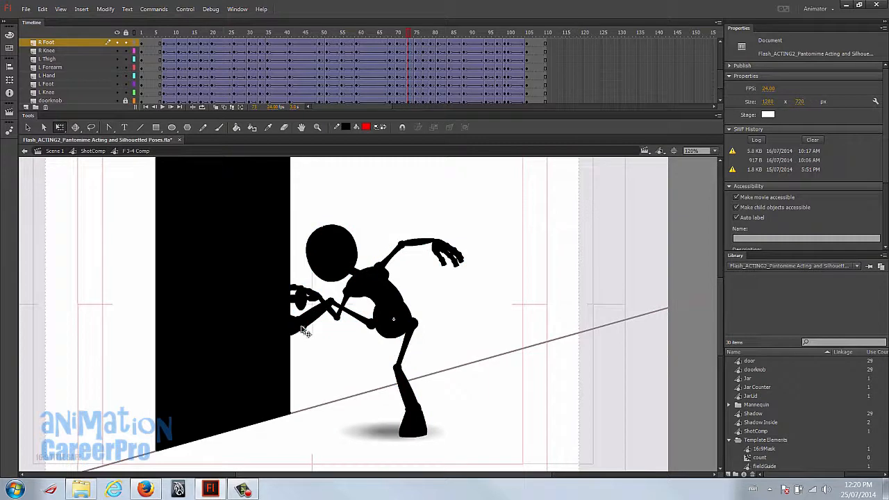
mouse_move(406, 37)
left_mouse_down()
mouse_move(392, 42)
mouse_move(407, 52)
left_mouse_up()
left_click(455, 262)
left_click(393, 260)
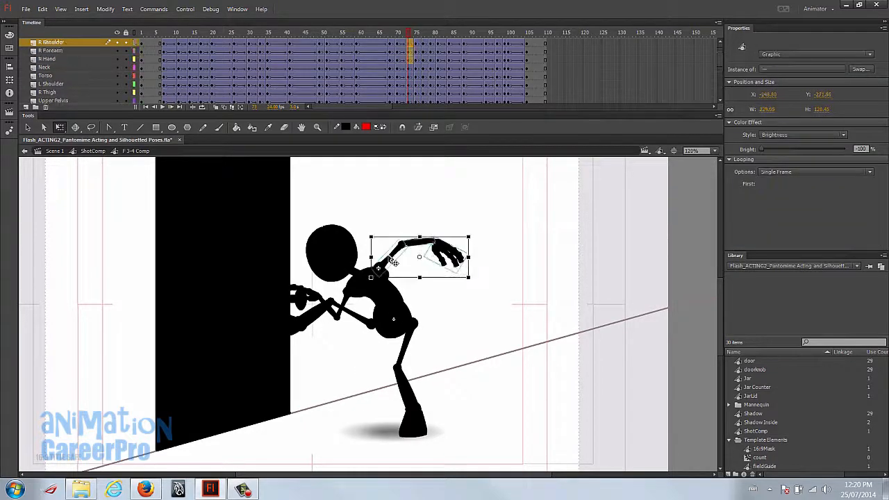
mouse_move(405, 35)
left_mouse_down()
mouse_move(394, 42)
mouse_move(407, 42)
left_mouse_up()
left_click(398, 264)
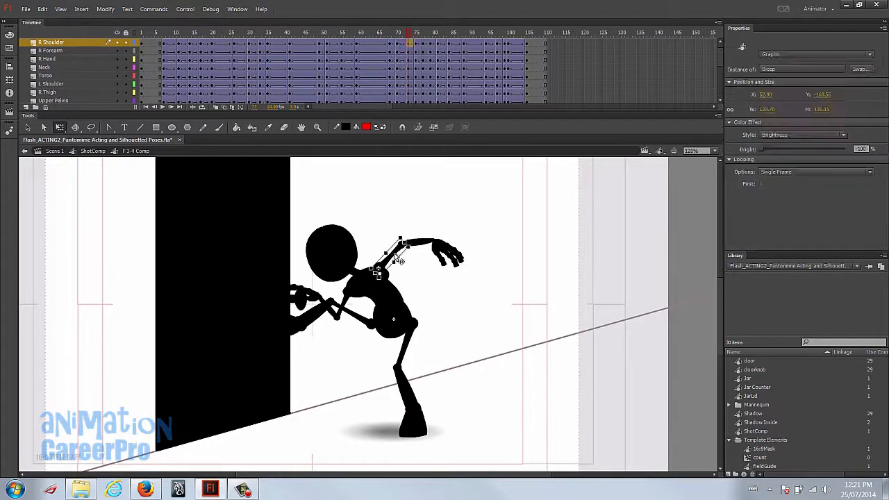
left_click(425, 249)
left_click(450, 257)
mouse_move(475, 236)
left_mouse_down()
mouse_move(477, 223)
mouse_move(478, 238)
left_mouse_up()
left_click(453, 247)
Step: Replay the leg-up move onto the door and tilt the head slightly back as the foot rises
left_click_drag(408, 35, 382, 42)
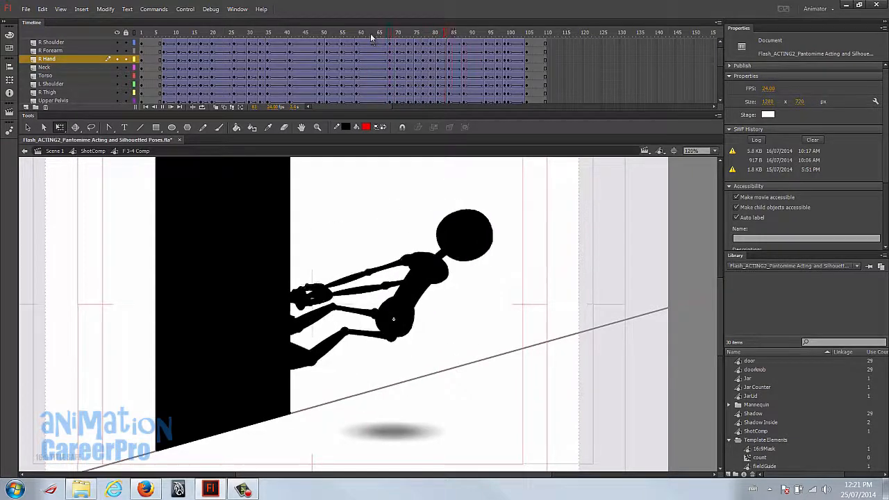
left_click(371, 35)
key("Return")
left_click_drag(401, 44, 410, 45)
left_click(346, 233)
left_click_drag(352, 219, 359, 220)
Step: At frame 70, rotate the raised left lower leg and foot downward, adjust the foot, and replay the move onto the door
left_click_drag(391, 35, 398, 59)
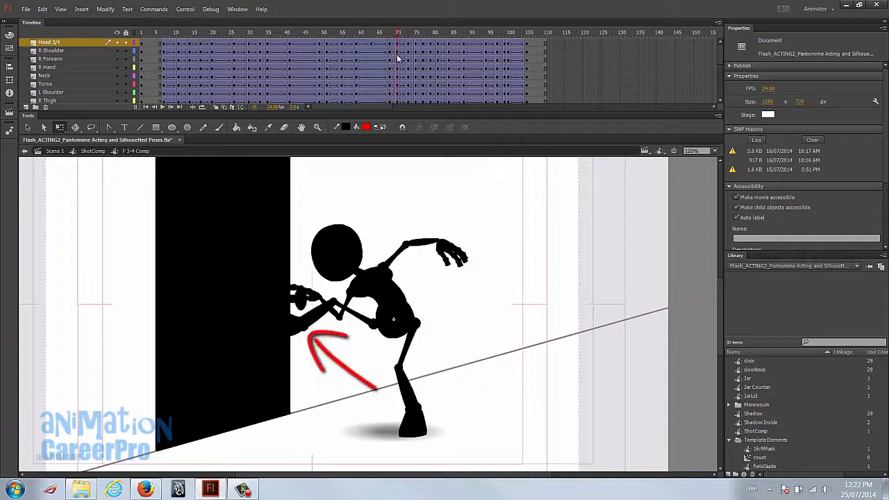
left_click(303, 331)
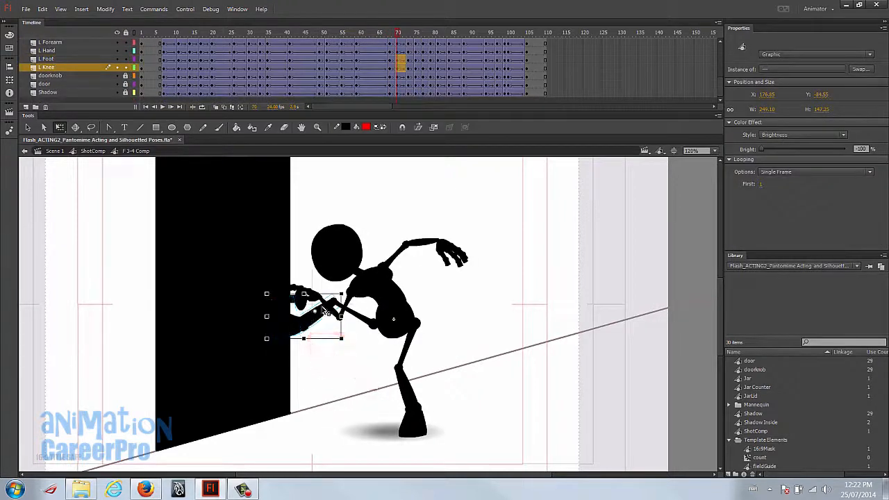
left_click_drag(274, 351, 284, 362)
left_click(298, 345)
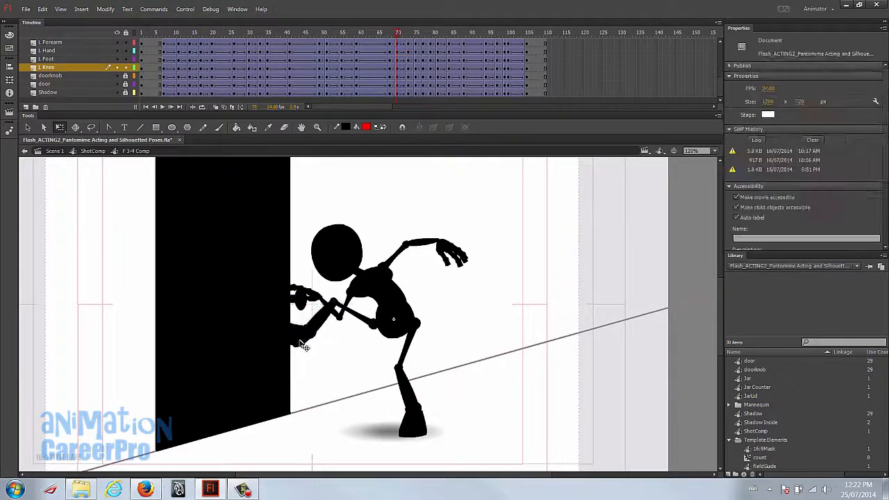
mouse_move(399, 34)
left_mouse_down()
mouse_move(383, 33)
mouse_move(409, 42)
mouse_move(389, 44)
mouse_move(383, 35)
left_mouse_up()
left_click(389, 35)
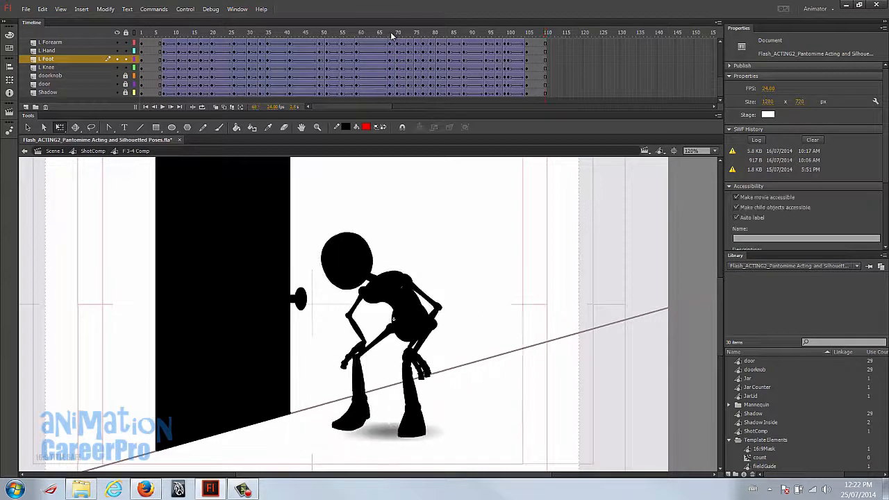
key("Return")
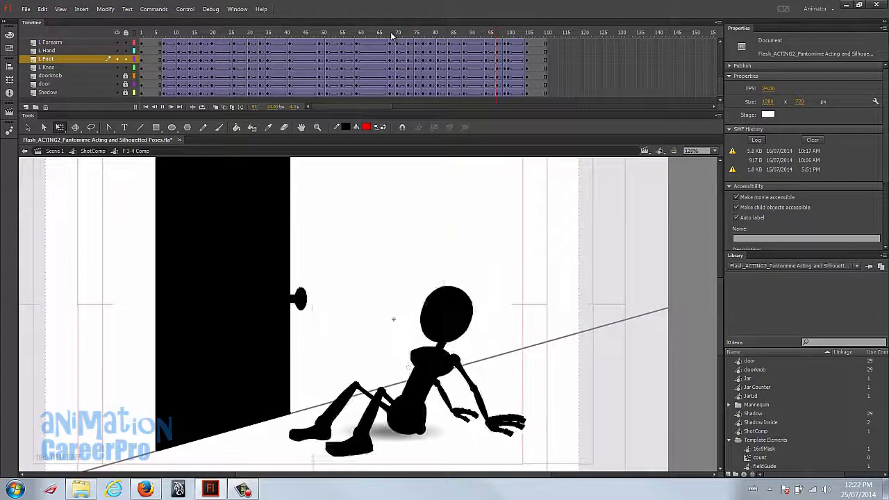
Step: At frame 34, reposition and slightly rotate the left forearm to join the elbow and the hand on the doorknob
left_click_drag(165, 36, 264, 39)
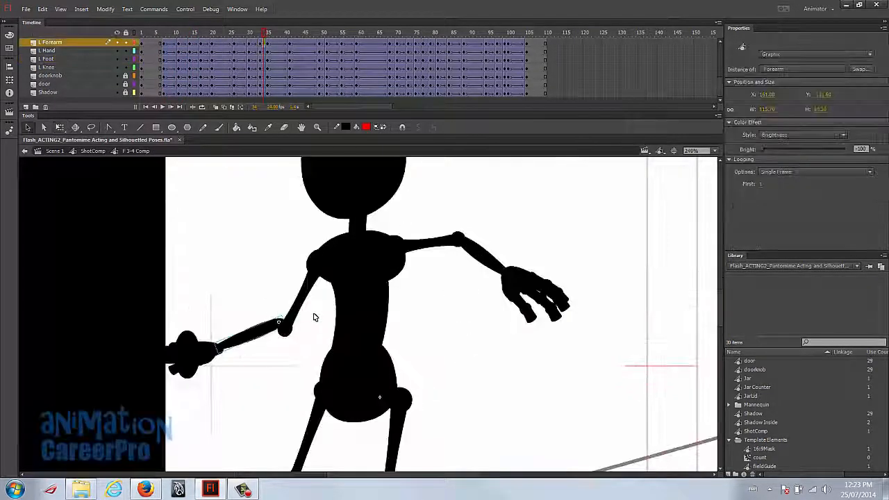
left_click_drag(272, 336, 273, 341)
key("q")
left_click_drag(230, 368, 223, 367)
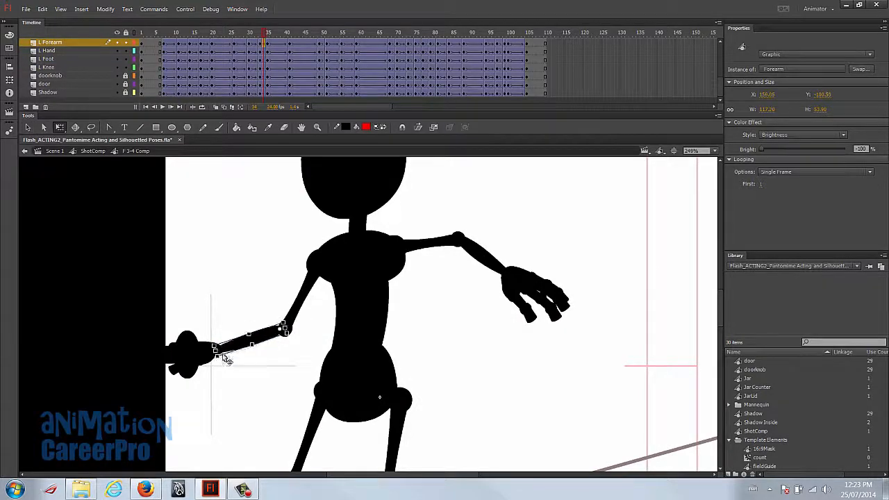
left_click(265, 40)
key("Return")
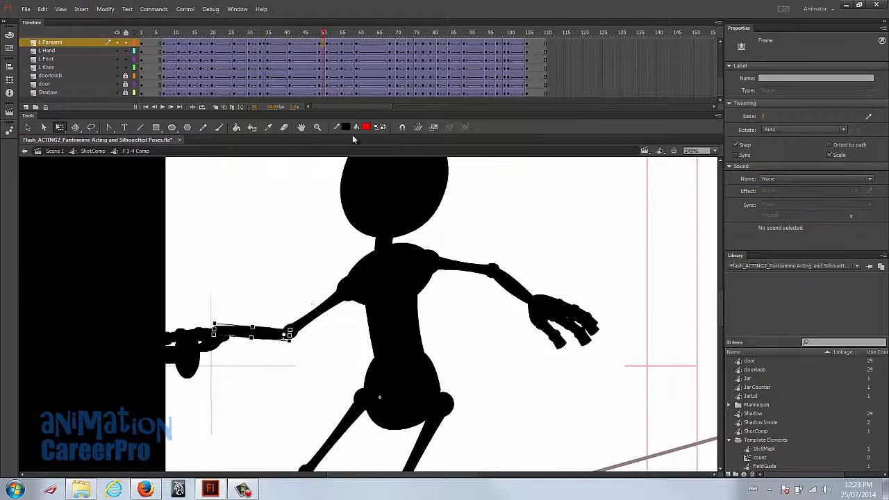
Step: At frames 50 and 52, nudge the left forearm into line with the elbow as the hand leaves the doorknob
left_click_drag(218, 343, 218, 350)
left_click(331, 34)
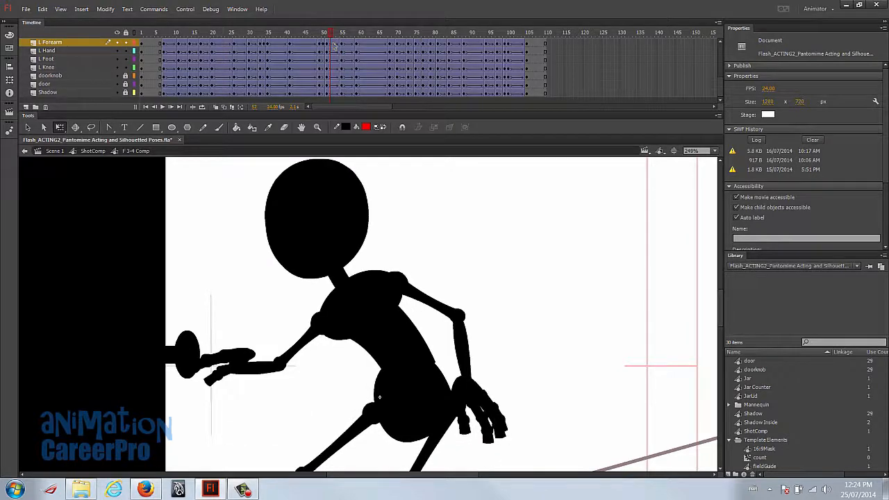
left_click(333, 43)
left_click(326, 43)
left_click(330, 43)
left_click(338, 43)
left_click(334, 45)
left_click_drag(334, 34, 330, 36)
left_click(265, 369)
Step: At frames 53 and 54, adjust the left forearm to follow the elbow, and step back through the hand's release
key("period")
left_click(278, 376)
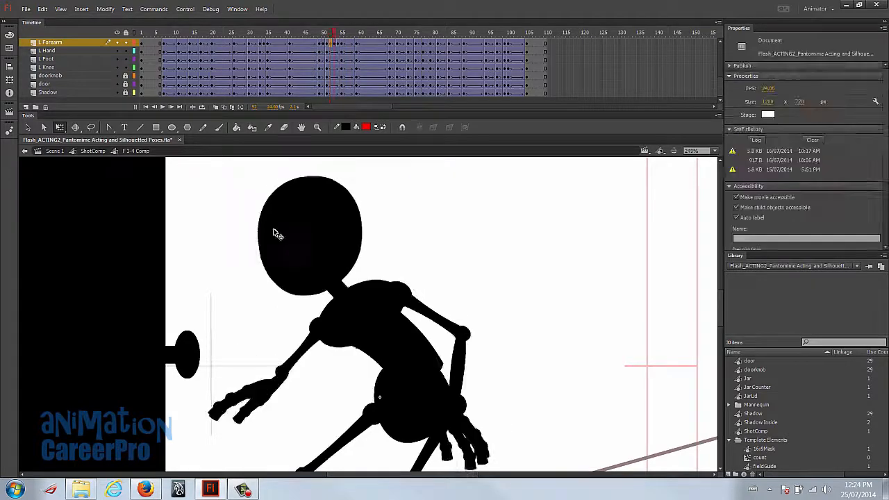
key("period")
left_click(286, 388)
left_click(287, 388)
key("comma")
key("comma")
key("comma")
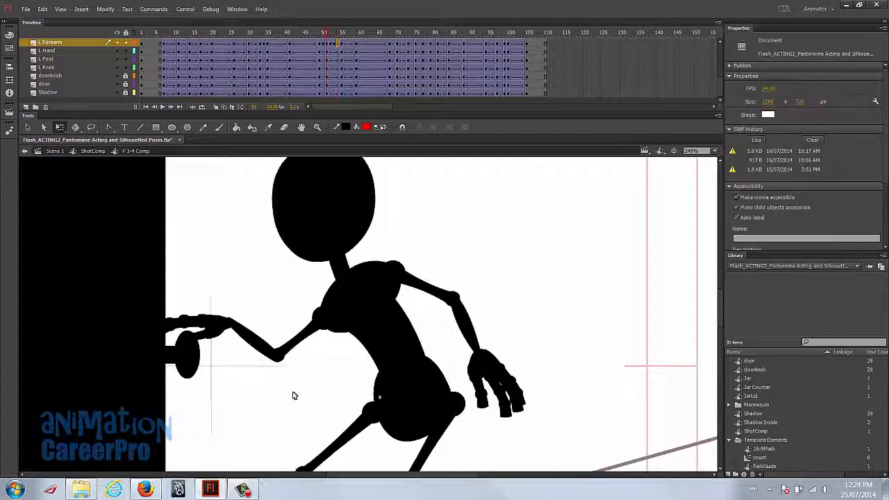
Step: At frame 52, move the left hand onto the end of the forearm and rotate its fingers upward
left_click(331, 50)
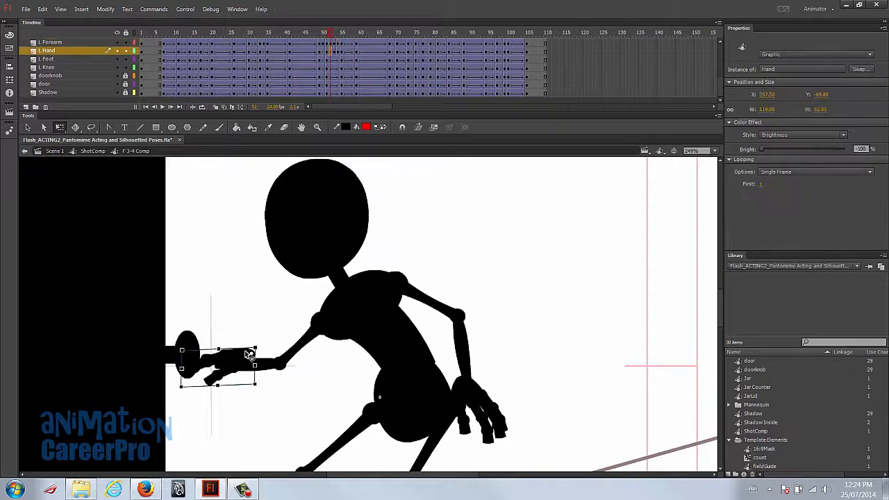
left_click_drag(243, 350, 228, 367)
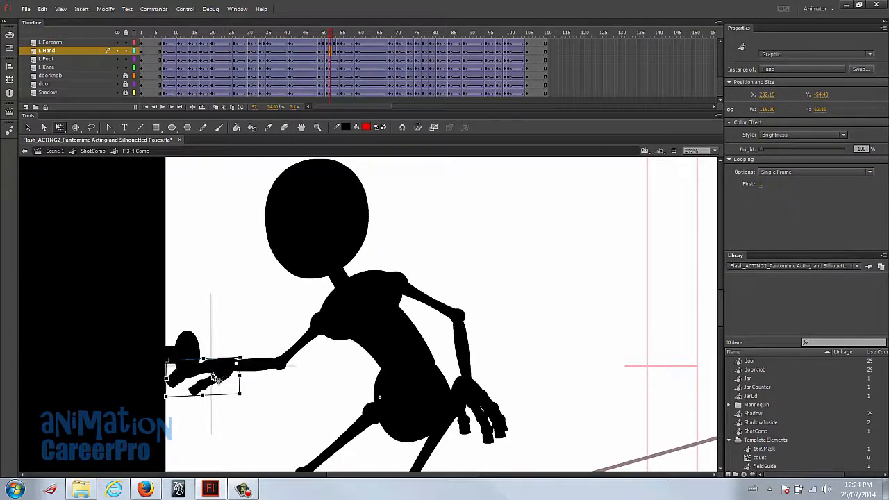
left_click_drag(173, 358, 212, 327)
key("comma")
key("period")
Step: At frame 53, reattach the left hand to the wrist and rotate it upward so the fingers trail
key("period")
left_click_drag(238, 399, 213, 422)
left_click_drag(182, 412, 198, 378)
key("comma")
key("period")
key("period")
Step: Add torso keyframes across frames 52 to 54 and adjust the torso to sit properly over the pelvis
left_click_drag(358, 385, 420, 306)
left_click_drag(353, 350, 335, 367)
key("period")
mouse_move(340, 53)
left_mouse_down()
mouse_move(330, 53)
mouse_move(354, 54)
mouse_move(323, 60)
mouse_move(338, 56)
mouse_move(325, 48)
mouse_move(340, 49)
left_mouse_up()
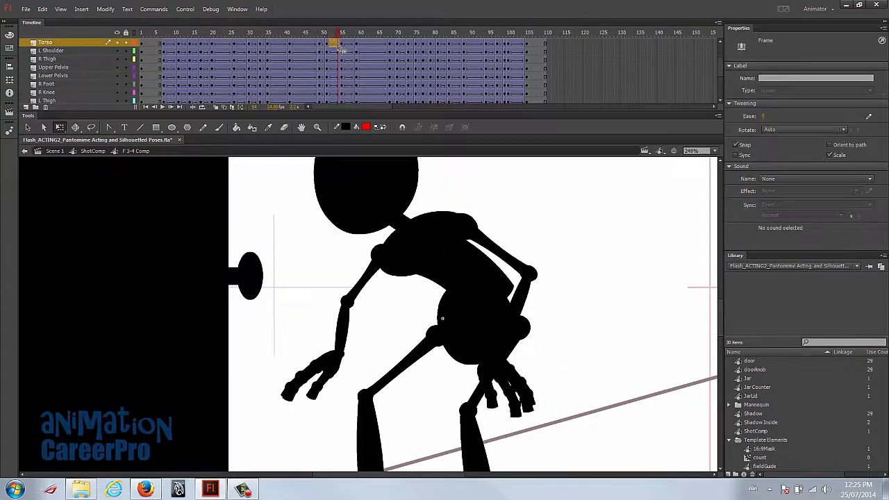
key("F6")
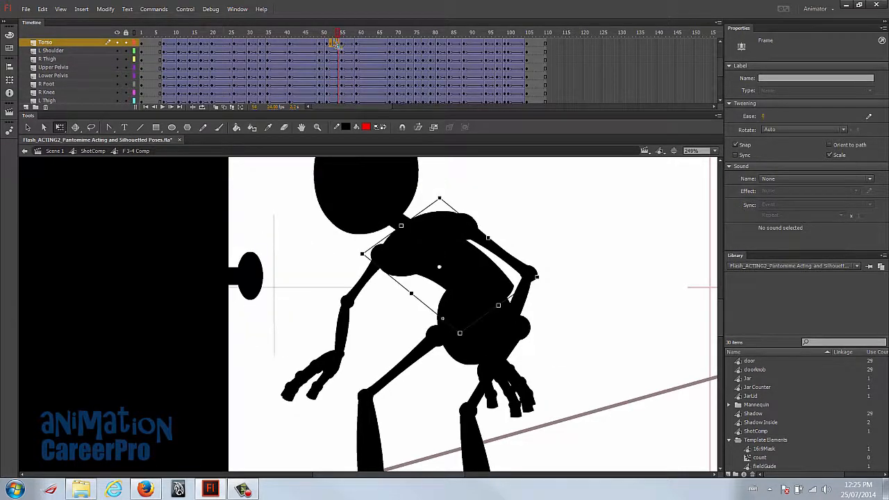
left_click_drag(334, 44, 330, 44)
key(".")
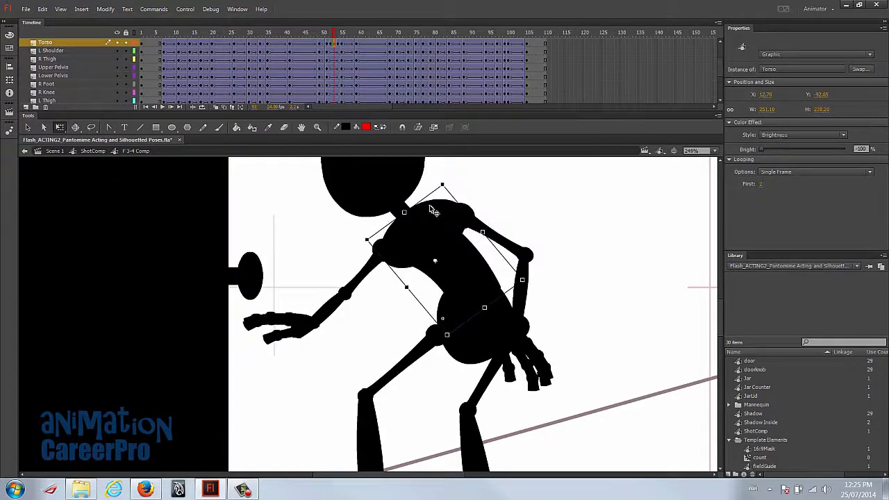
left_click(340, 51)
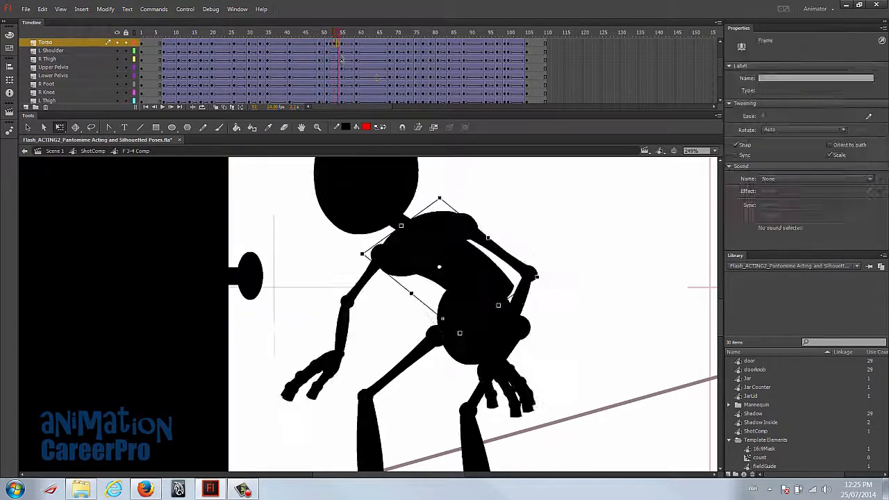
key(".")
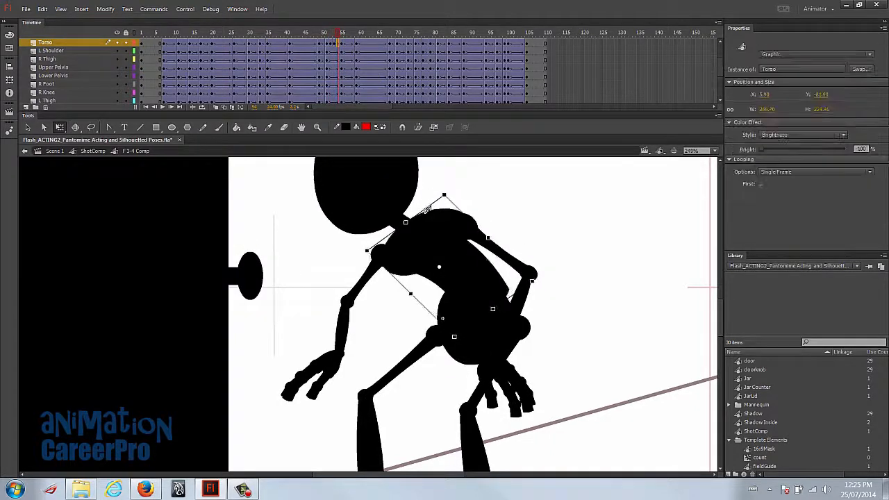
Step: At frame 69, reconnect the right forearm and hand to the raised elbow and rotate the hand
left_click_drag(339, 37, 394, 36)
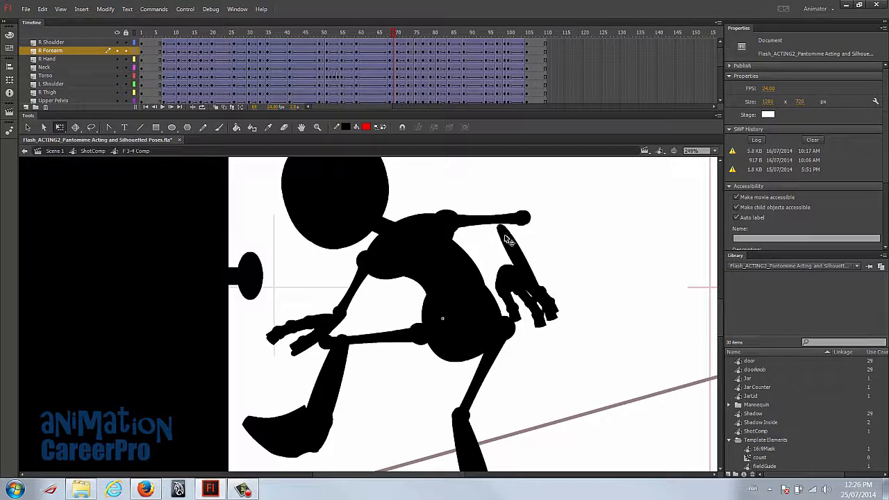
left_click_drag(395, 52, 395, 60)
left_click_drag(525, 255, 564, 291)
left_click(599, 245)
left_click(548, 279)
left_click_drag(395, 34, 398, 36)
key("comma")
left_click(603, 314)
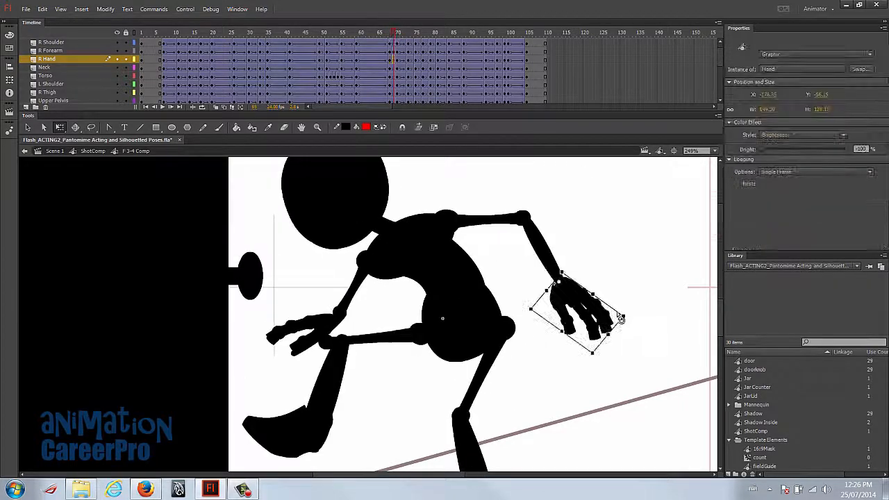
left_click_drag(631, 321, 583, 350)
Step: At frame 74, compare with the preceding pose and move the right hand to the front of the torso
left_click_drag(394, 34, 412, 41)
left_click(412, 59)
left_click_drag(472, 264, 571, 306)
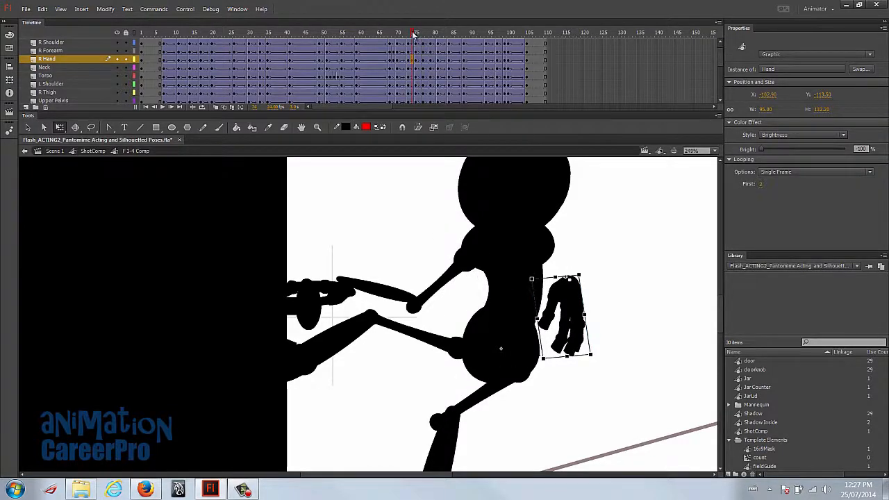
left_click(414, 34)
left_click(409, 35)
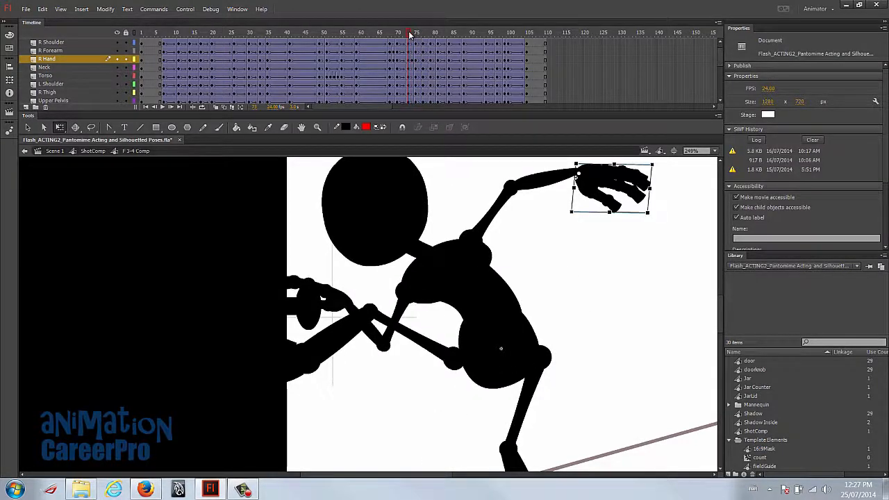
mouse_move(410, 35)
left_mouse_down()
mouse_move(419, 34)
mouse_move(410, 36)
left_mouse_up()
left_click_drag(554, 308, 471, 314)
left_click(405, 288)
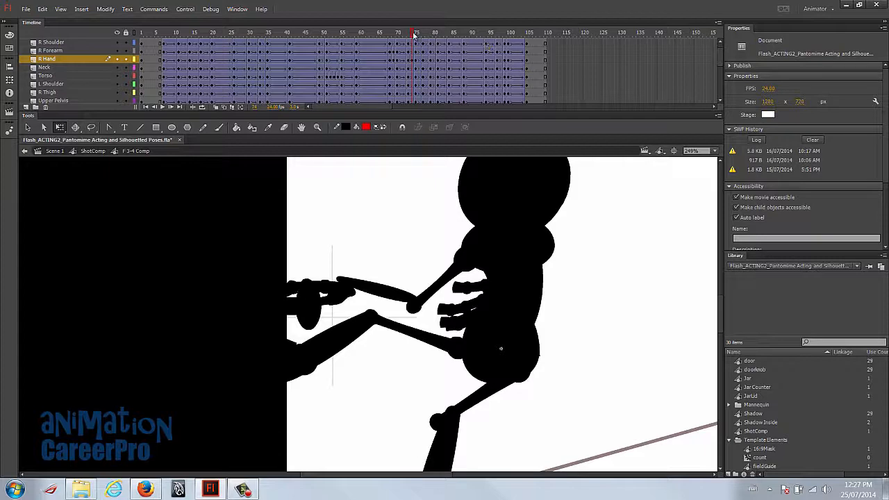
Step: At frame 74, reposition and rotate the right upper arm and forearm to bend the elbow behind the torso
left_click(412, 43)
left_click(412, 51)
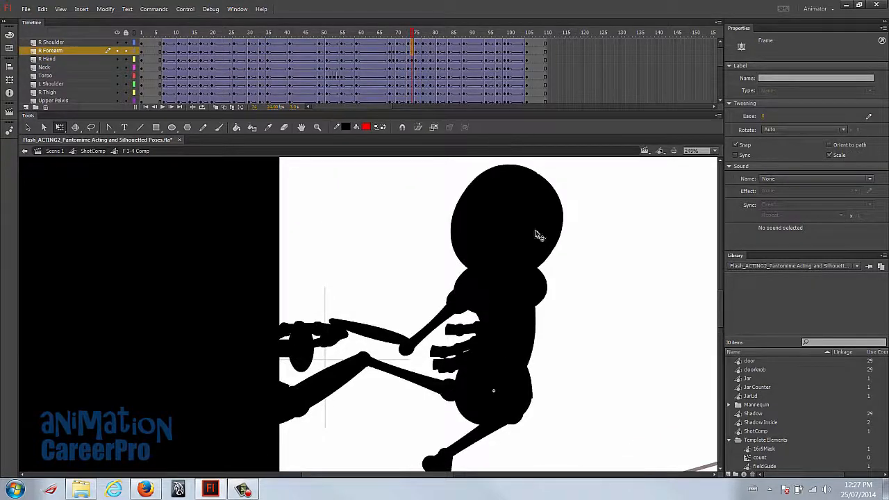
left_click_drag(516, 292, 631, 317)
left_click_drag(598, 276, 637, 245)
left_click(410, 34)
left_click_drag(409, 35, 413, 35)
left_click(587, 247)
left_click_drag(588, 228, 711, 399)
left_click_drag(638, 321, 503, 266)
Step: At frame 74, finish aligning the arms, fitting the left forearm between its elbow and hand, and scrub the move
left_click(631, 232)
left_click_drag(617, 181, 562, 345)
left_click_drag(621, 296, 566, 337)
left_click_drag(415, 35, 417, 38)
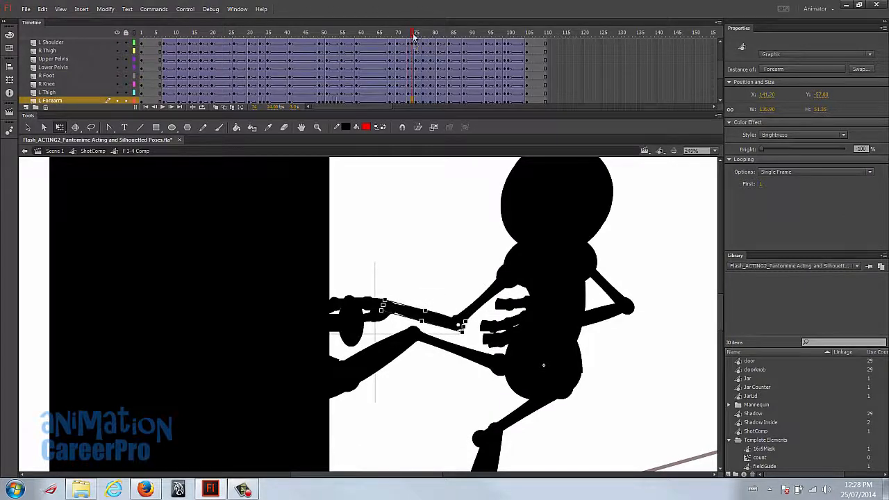
left_click_drag(413, 35, 415, 37)
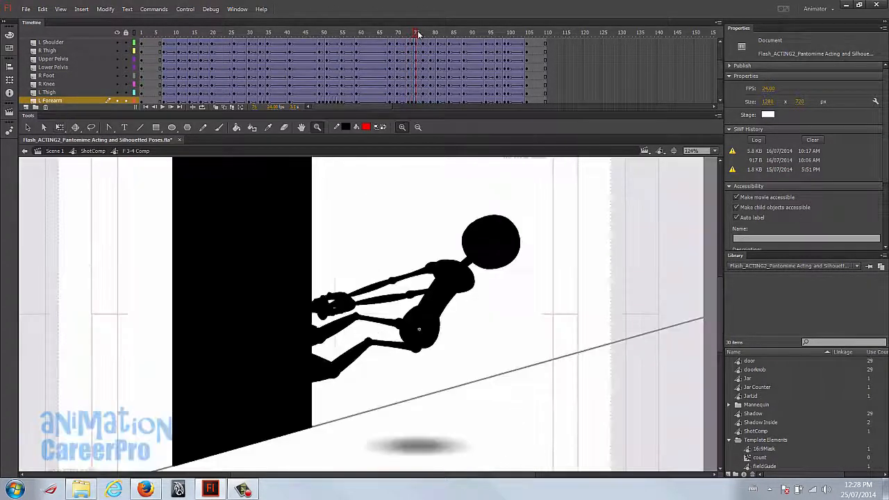
Step: Play and scrub the whole door-opening animation from frame 1 to check the corrected limbs
left_click_drag(419, 37, 229, 60)
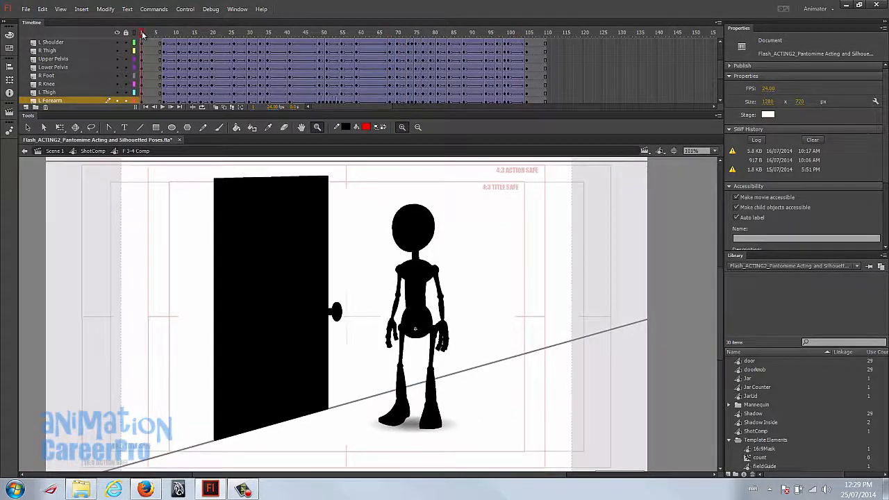
key("Return")
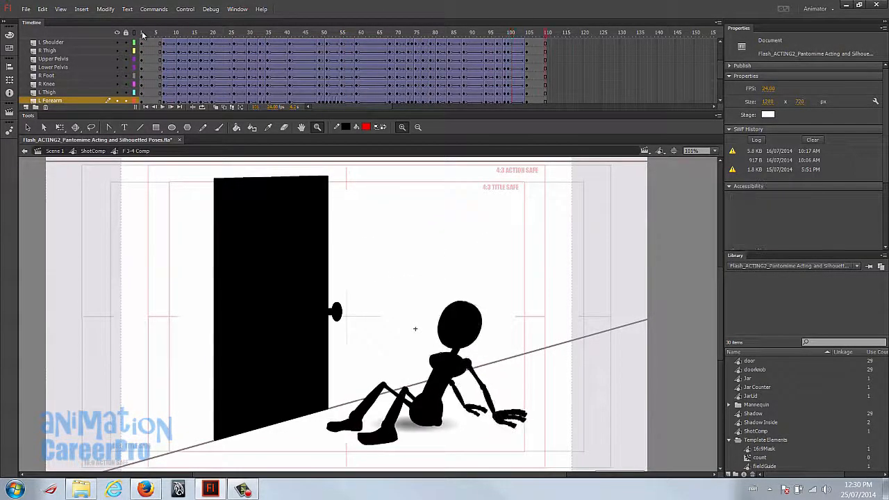
left_click(142, 33)
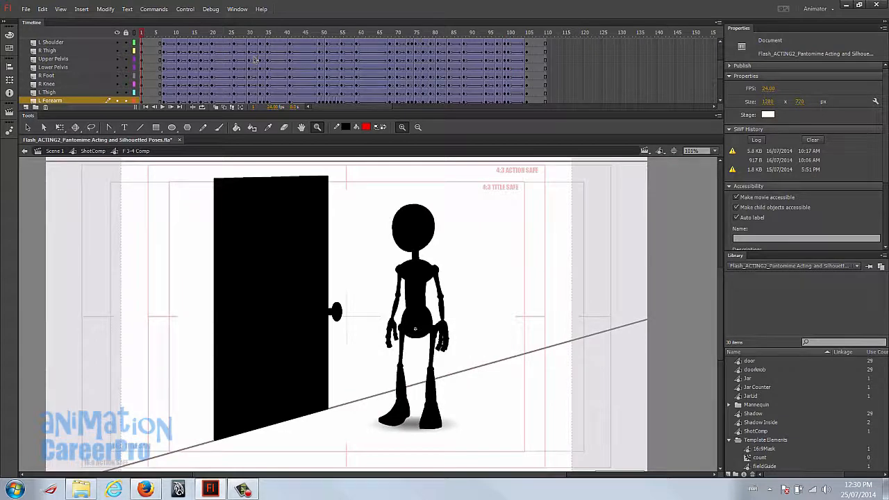
left_click_drag(480, 43, 142, 35)
Step: Review the left forearm and left hand keyframes at frame 34 and around frames 52 to 54
left_click(339, 87)
left_click(266, 85)
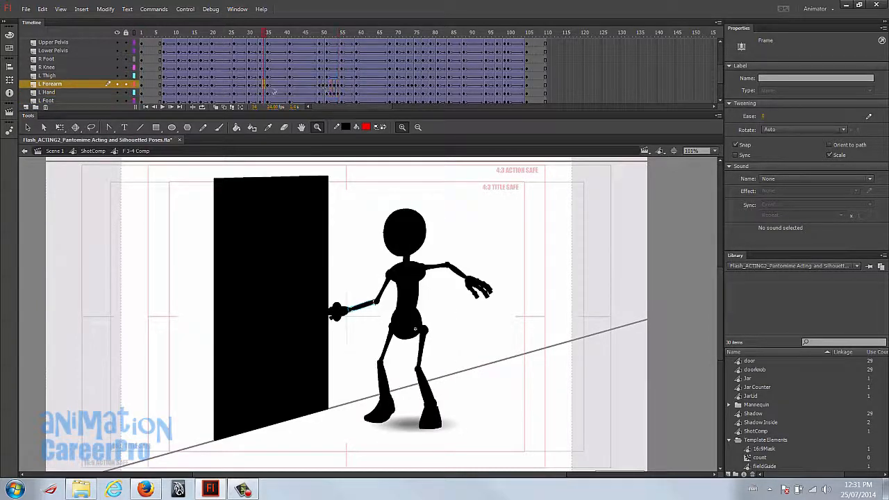
left_click(332, 86)
left_click(333, 93)
key("comma")
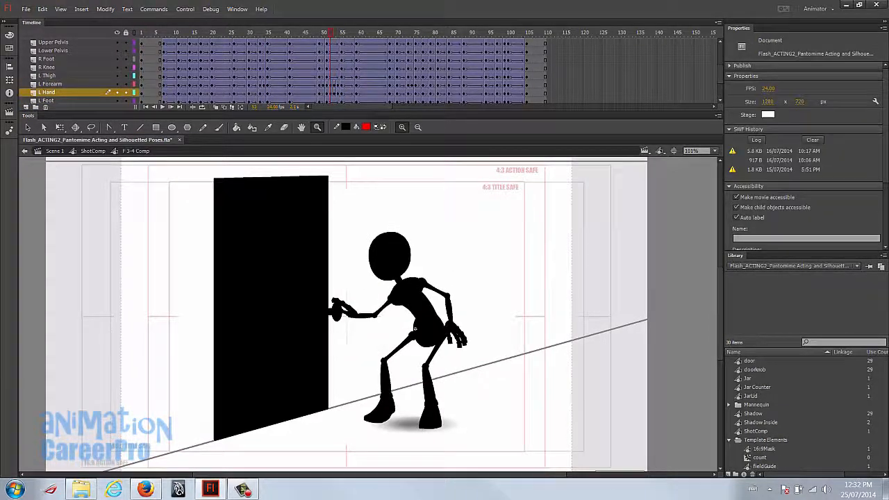